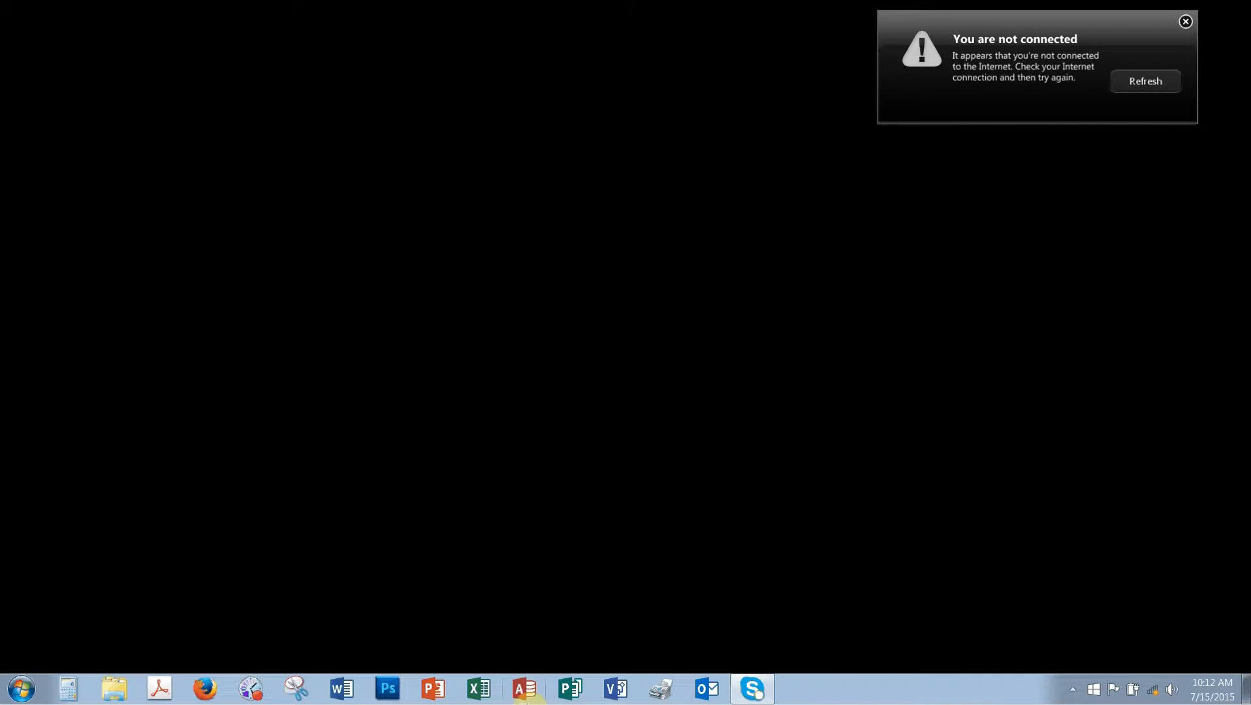
Create a blank workbook in Excel and save it as ExcelChp3 in the Comp App Work folder, replacing the existing file.
click(479, 690)
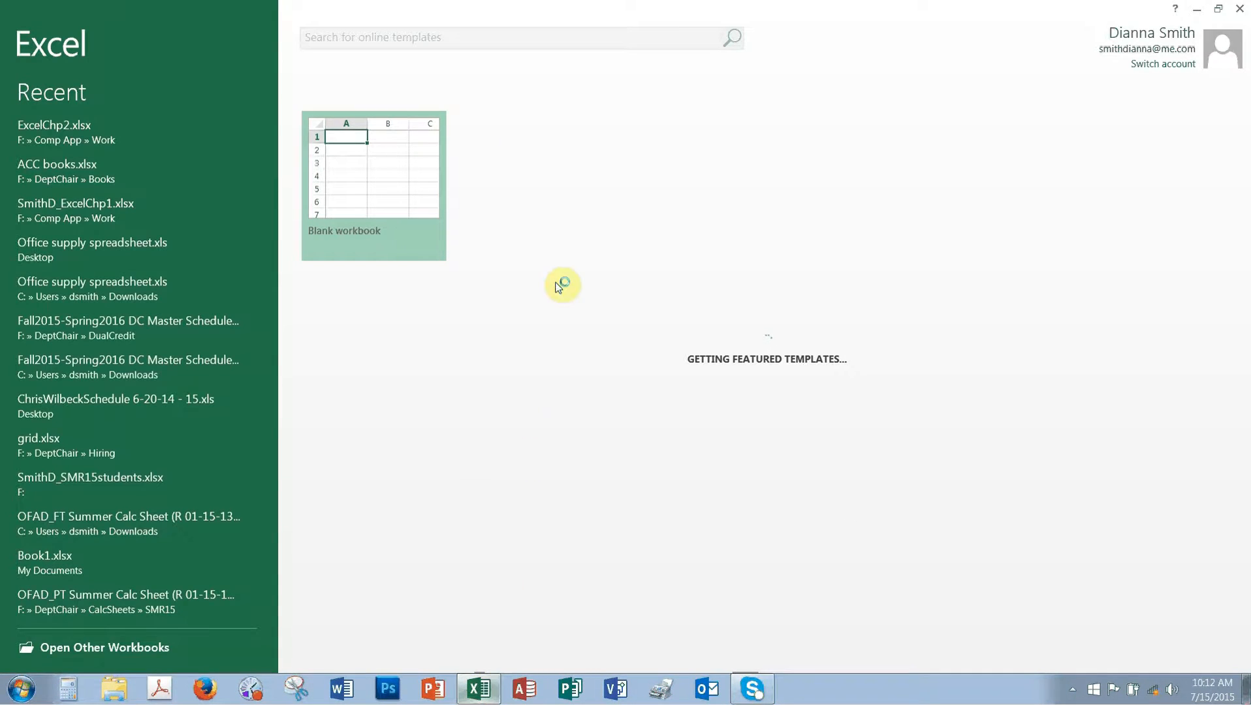
click(392, 188)
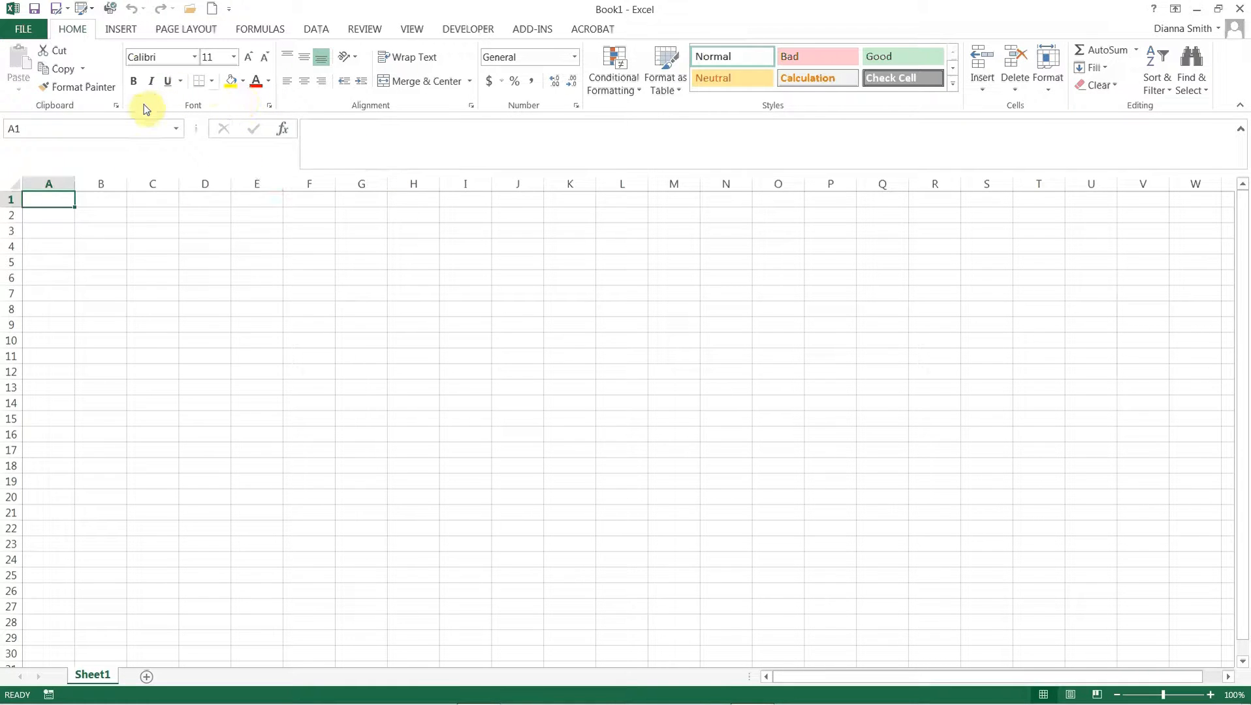
click(35, 10)
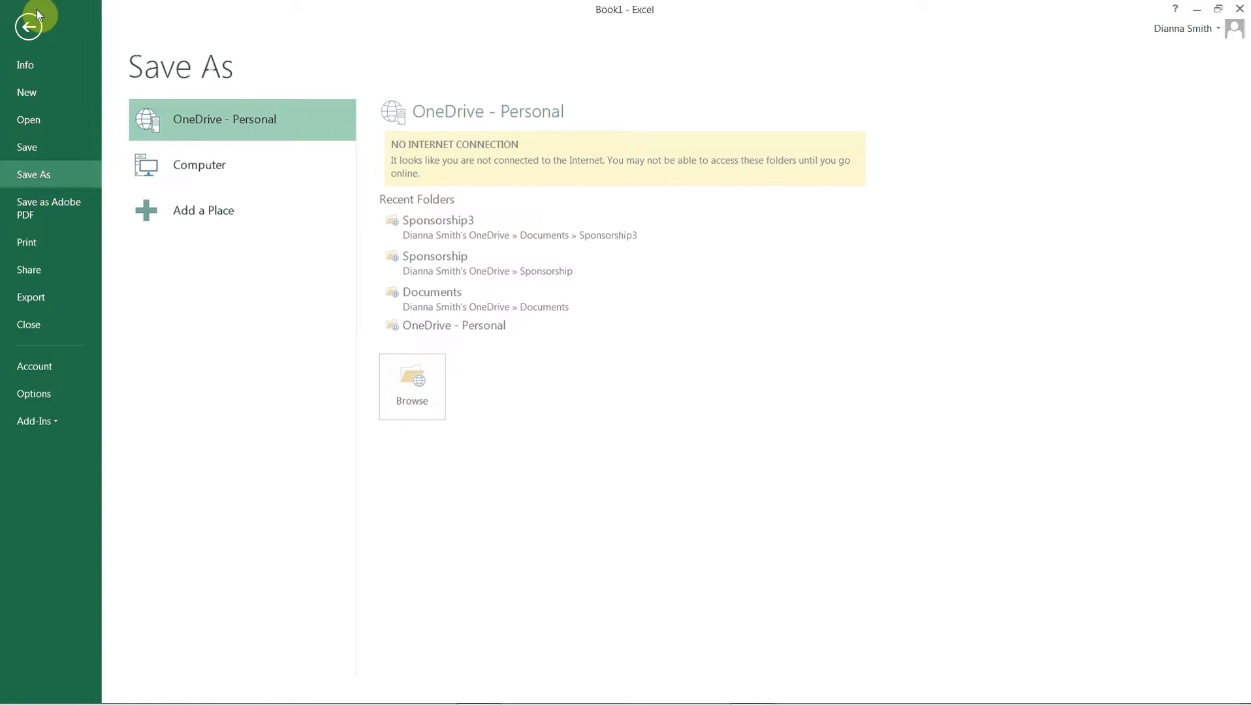
click(153, 174)
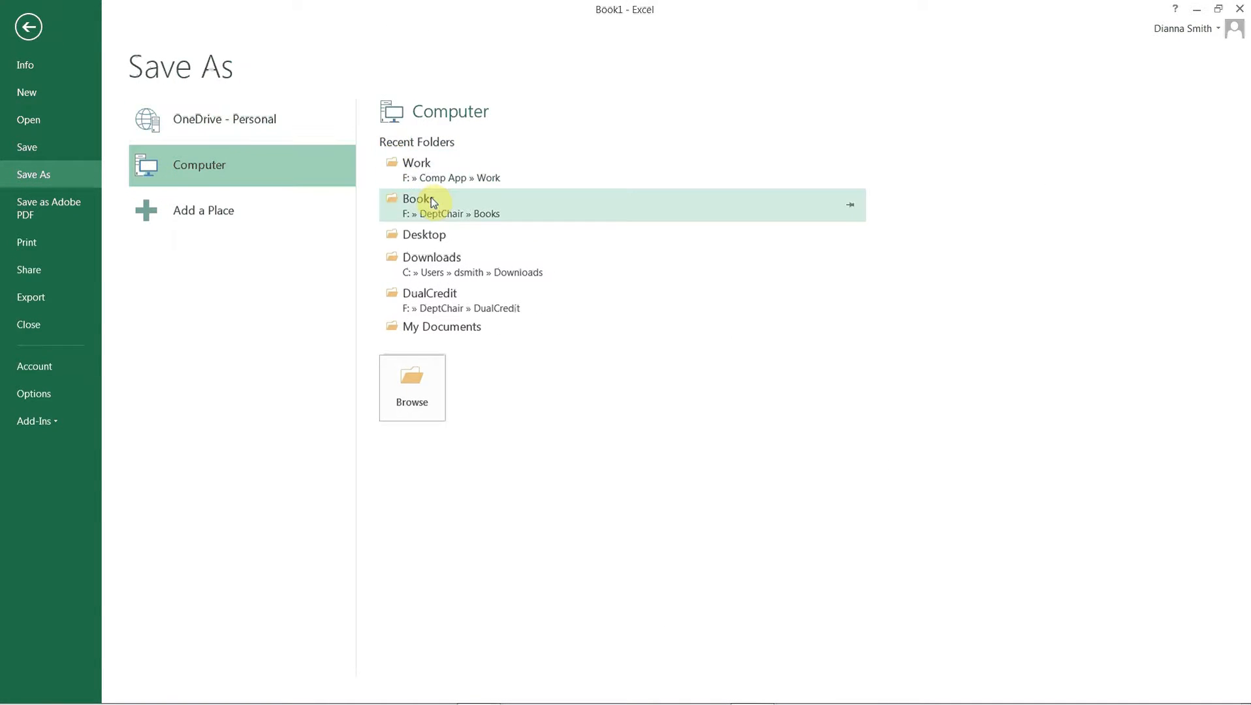
click(434, 176)
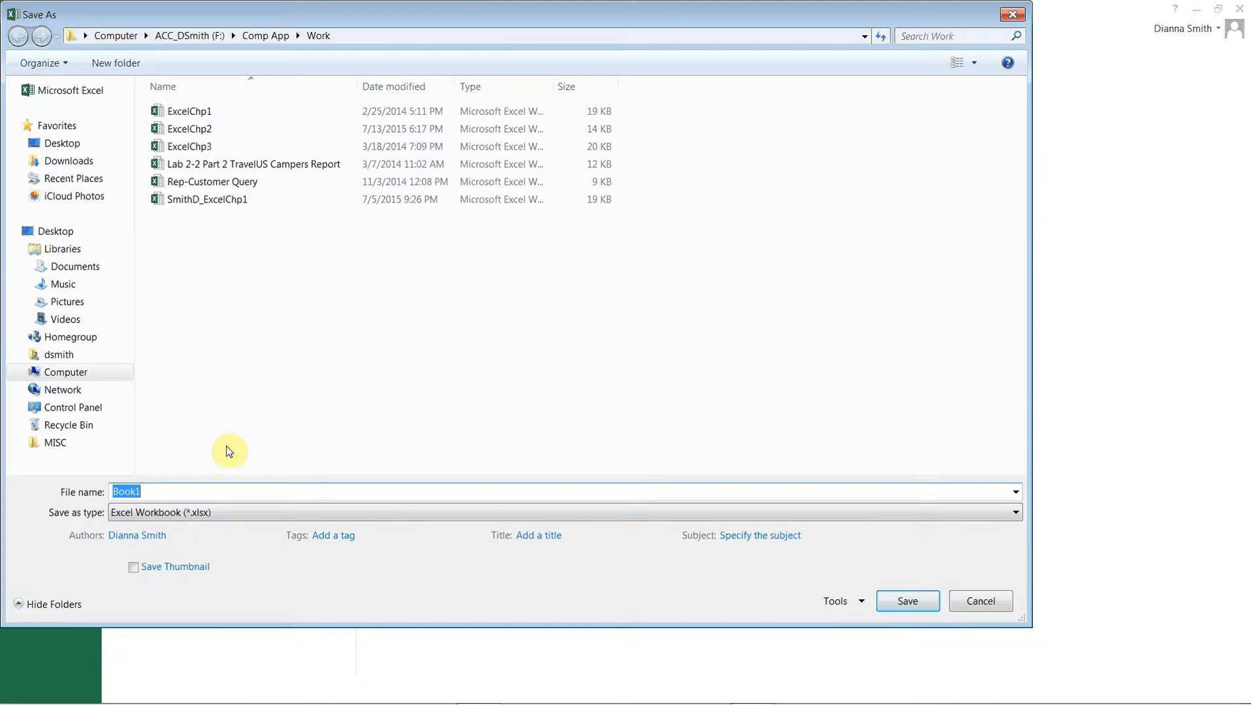
click(206, 150)
double_click(207, 153)
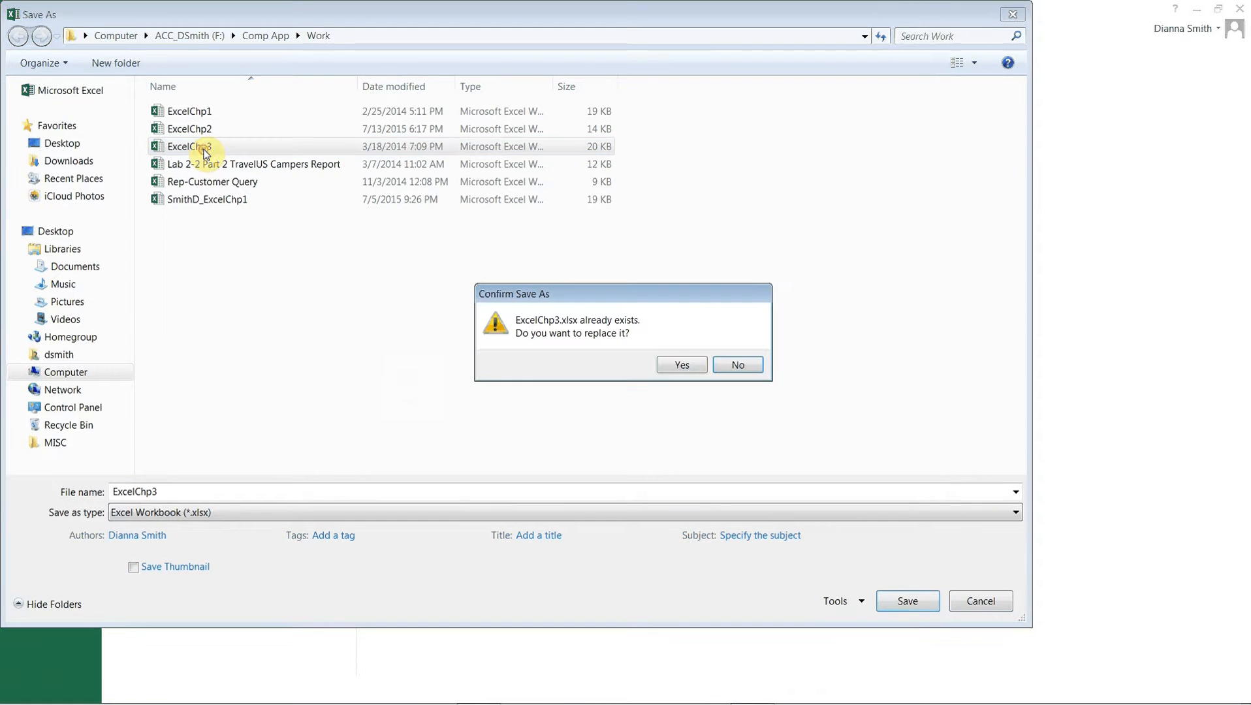
click(683, 368)
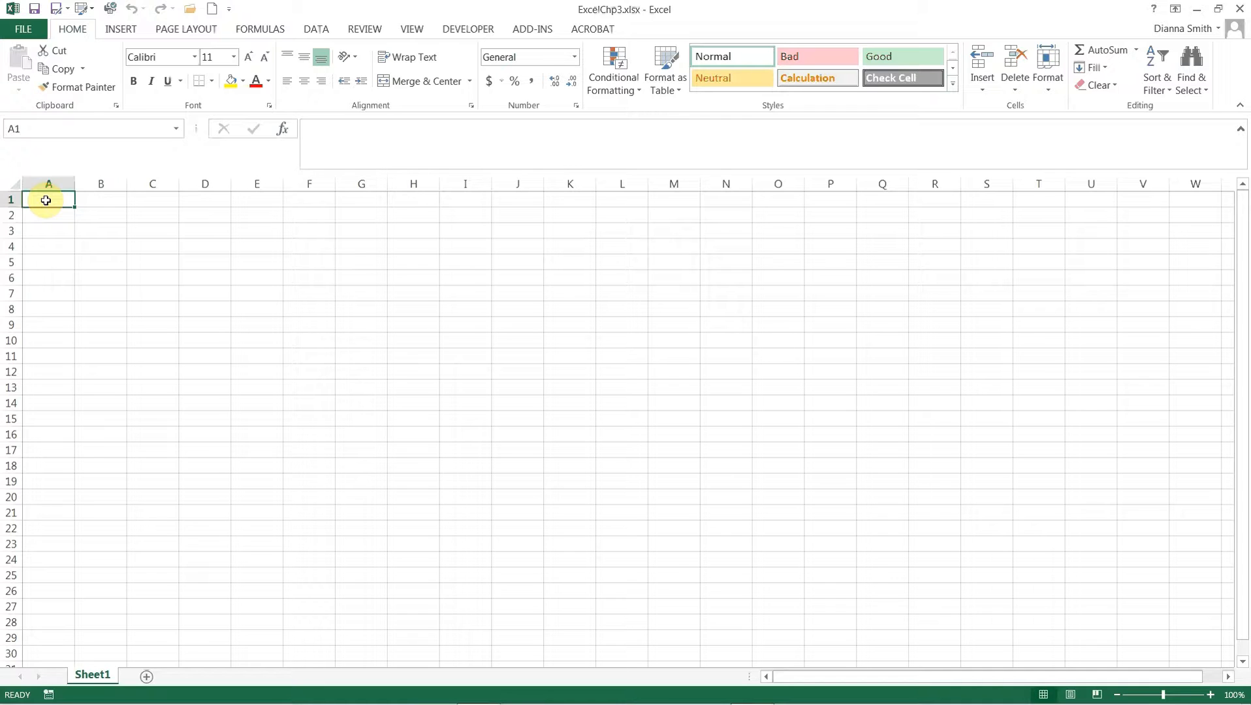
Enter the worksheet title FroYoToGo in cell A1.
text(Fro)
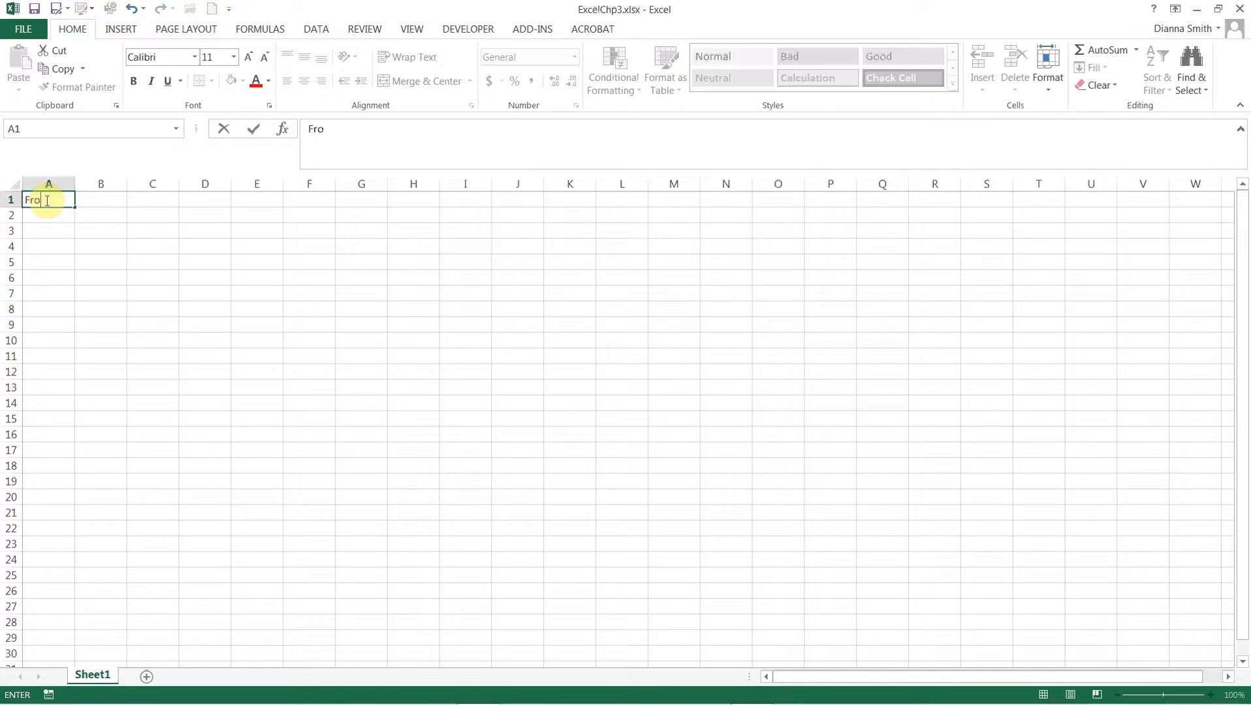
text(YoToGo)
key(Return)
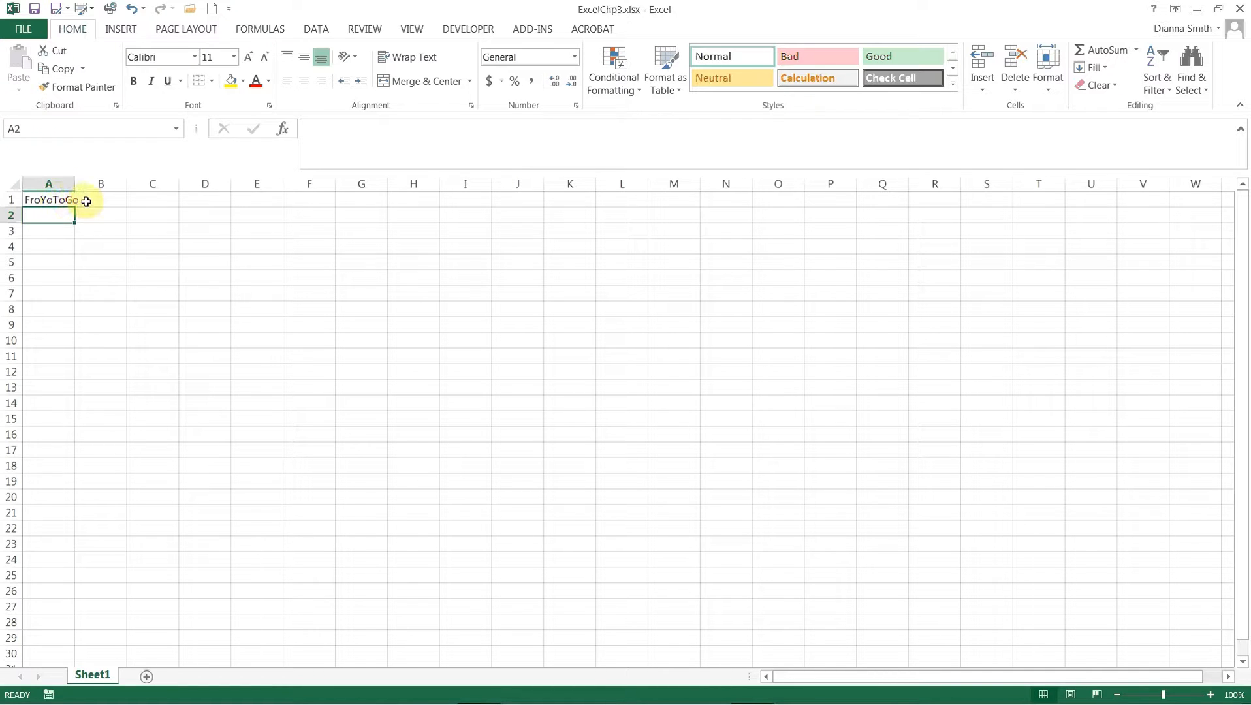
click(62, 202)
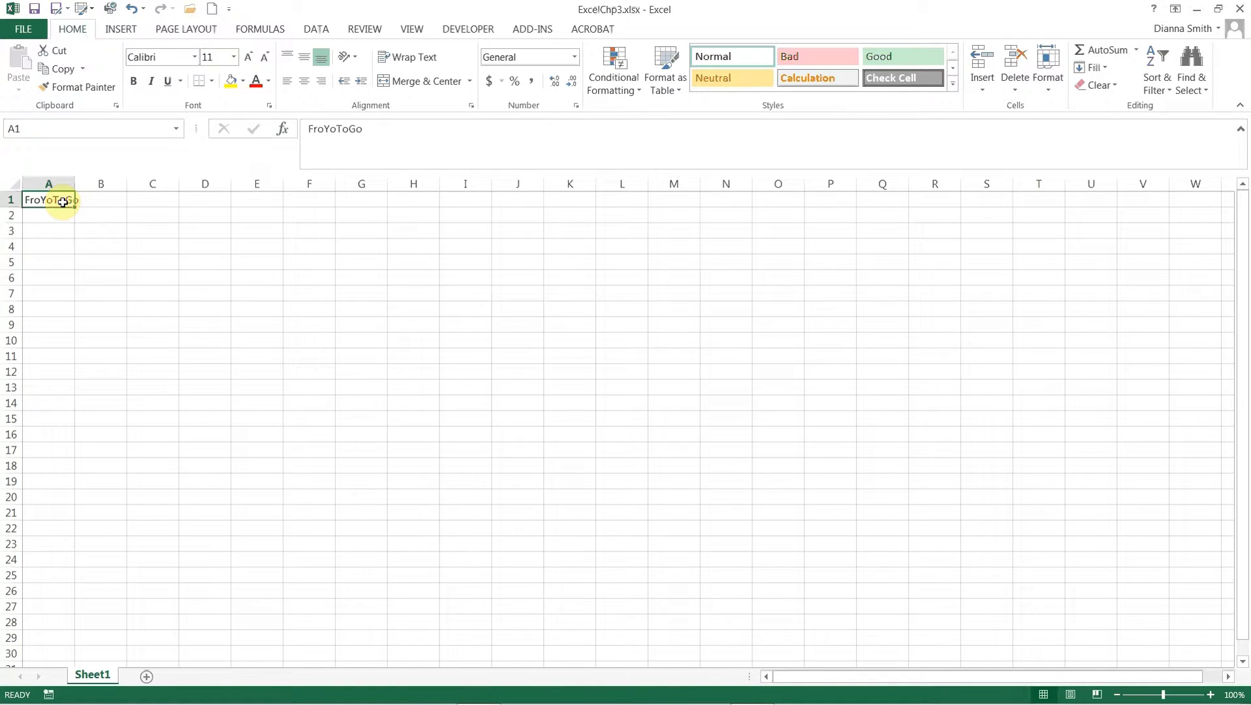
click(91, 202)
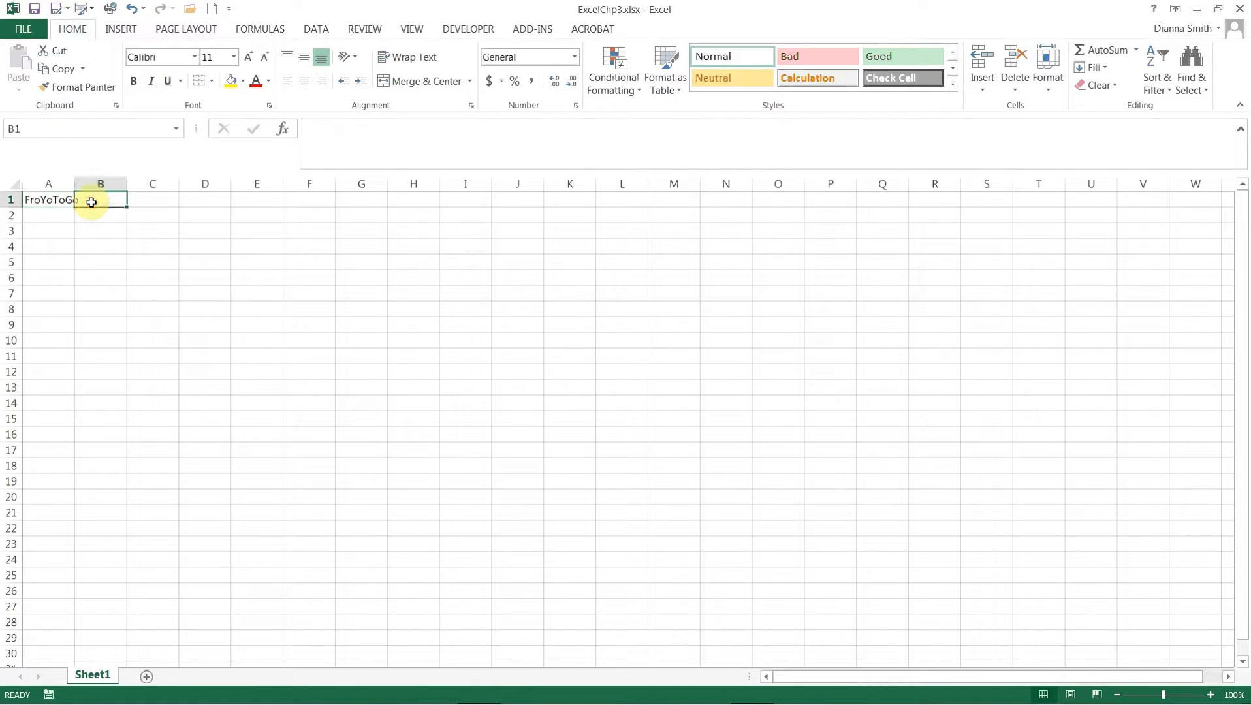
Enter the subtitle Six-Month Financial Projection in cell A2.
click(55, 218)
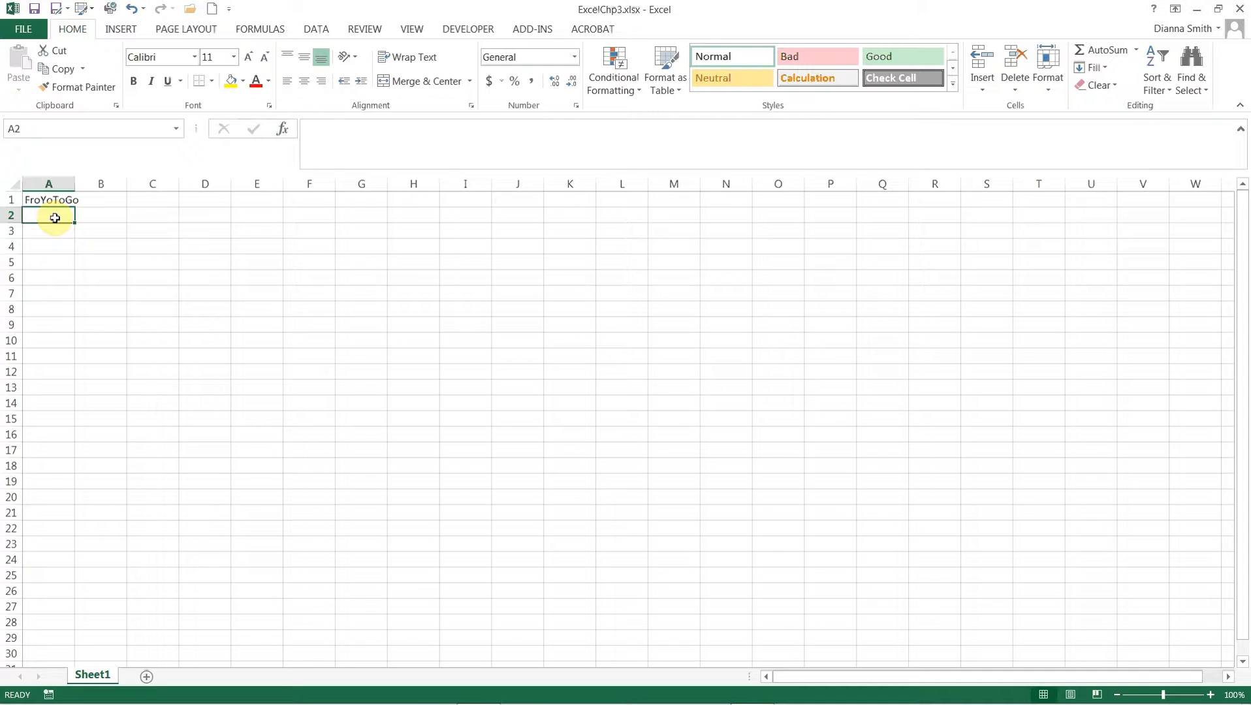
text(Six-Mo)
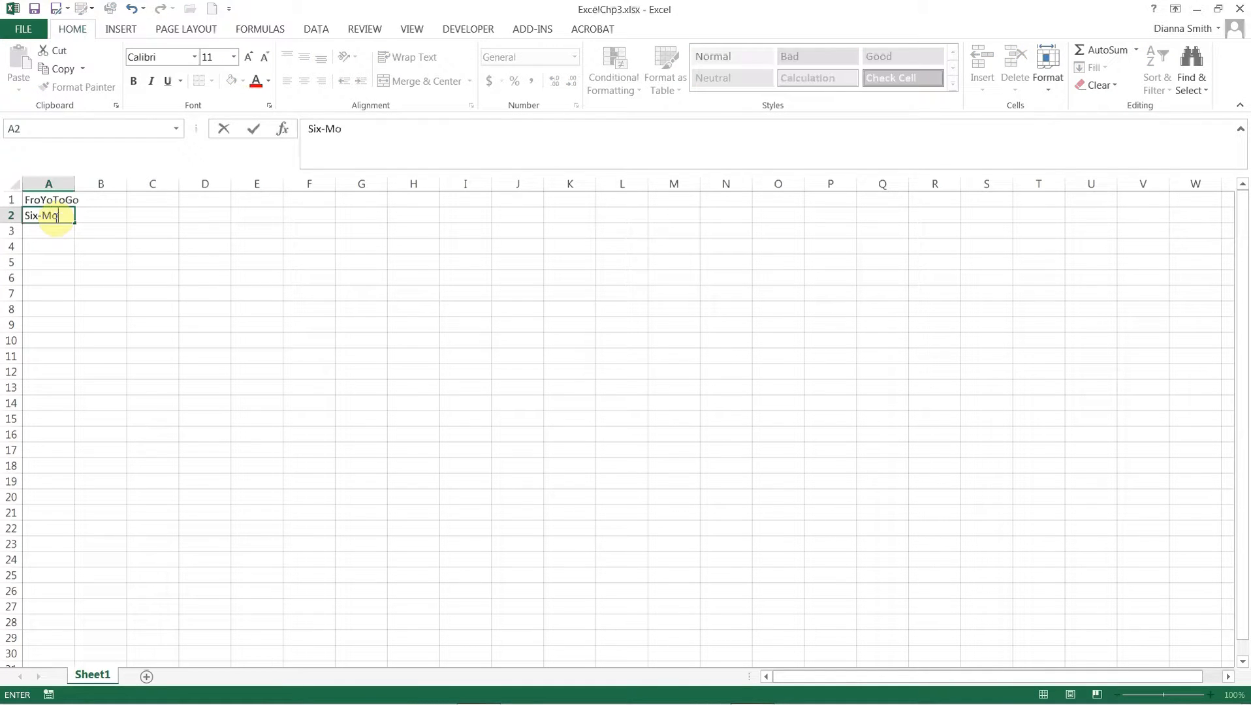
text(nth Financial)
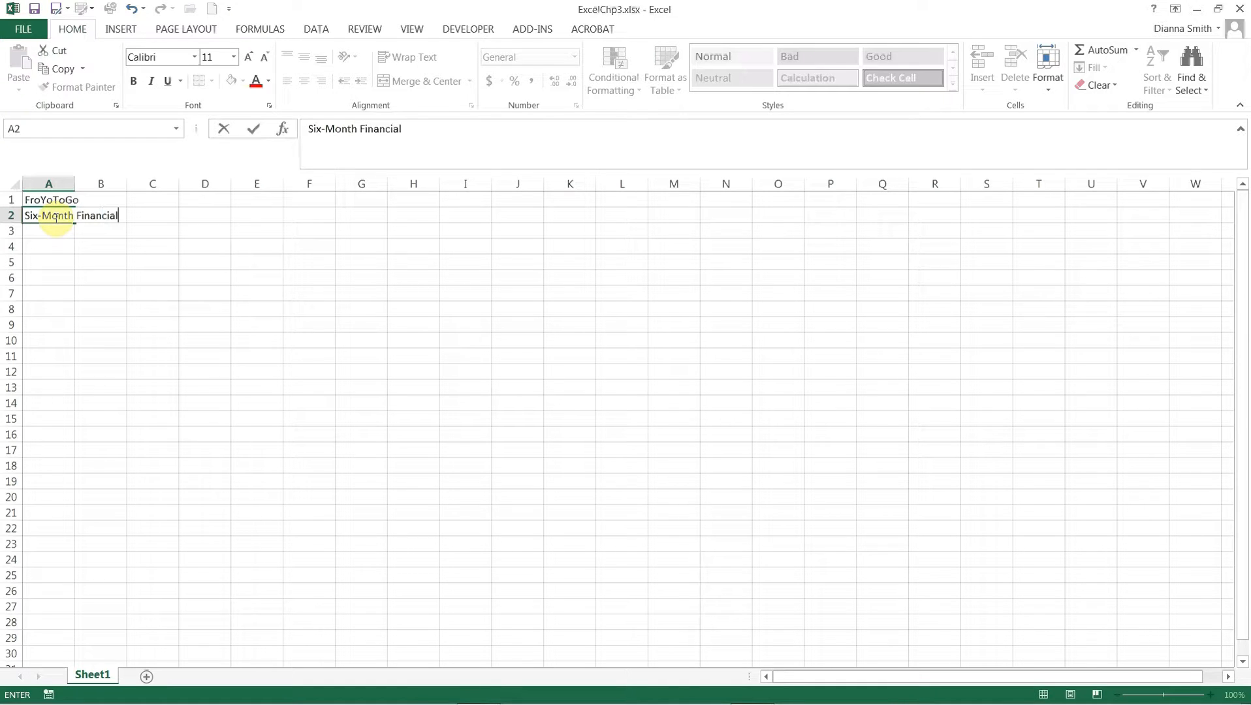
text( Projection)
click(169, 214)
key(Return)
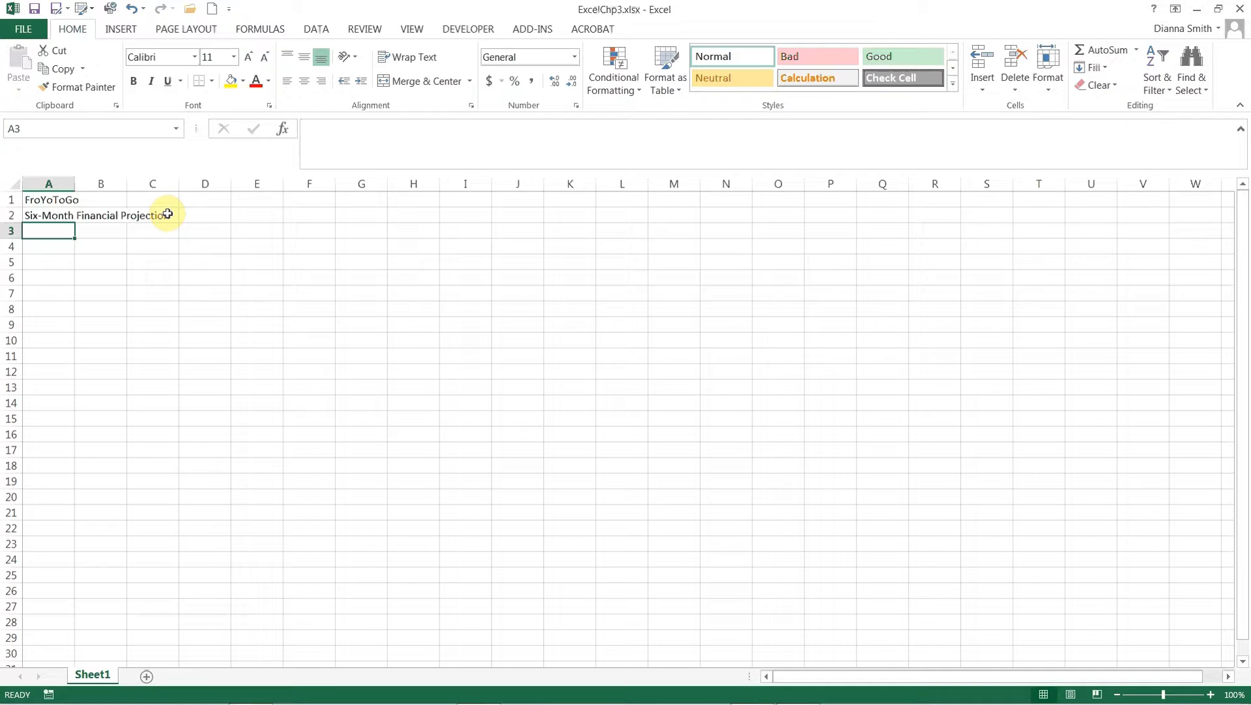
Apply the Slice theme to the workbook and review the theme fonts offered for the subtitle in A2.
click(177, 31)
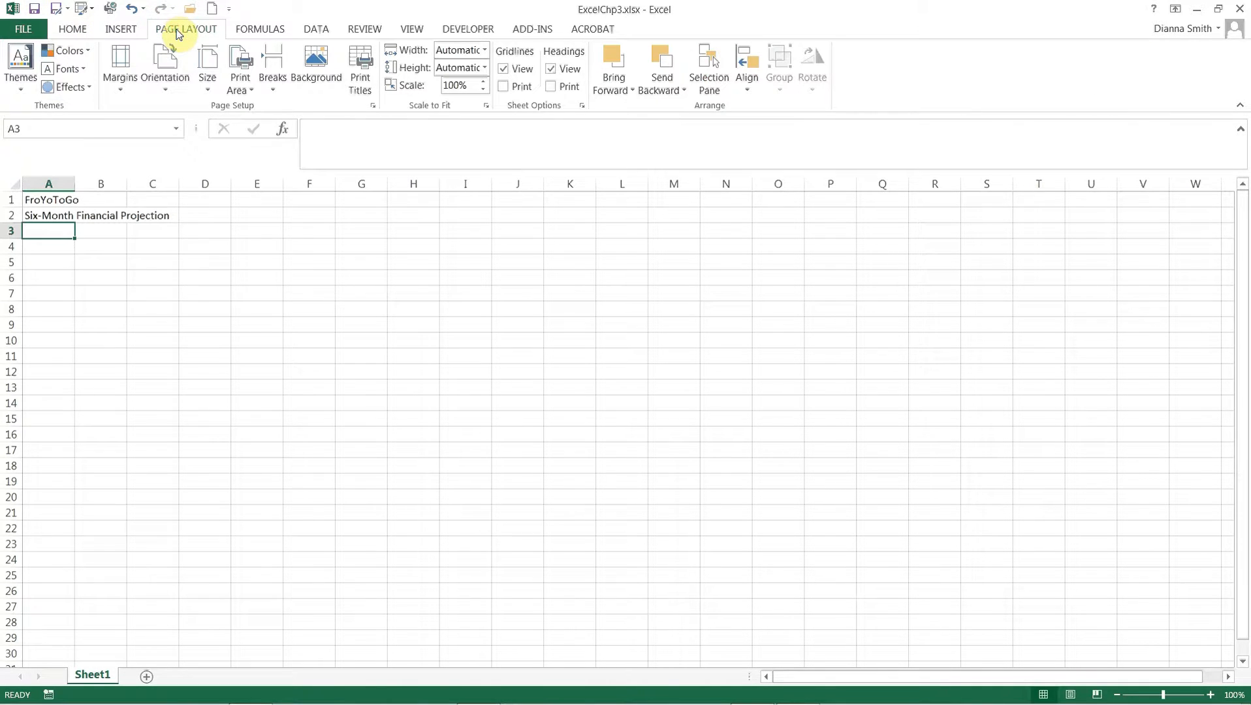
click(28, 98)
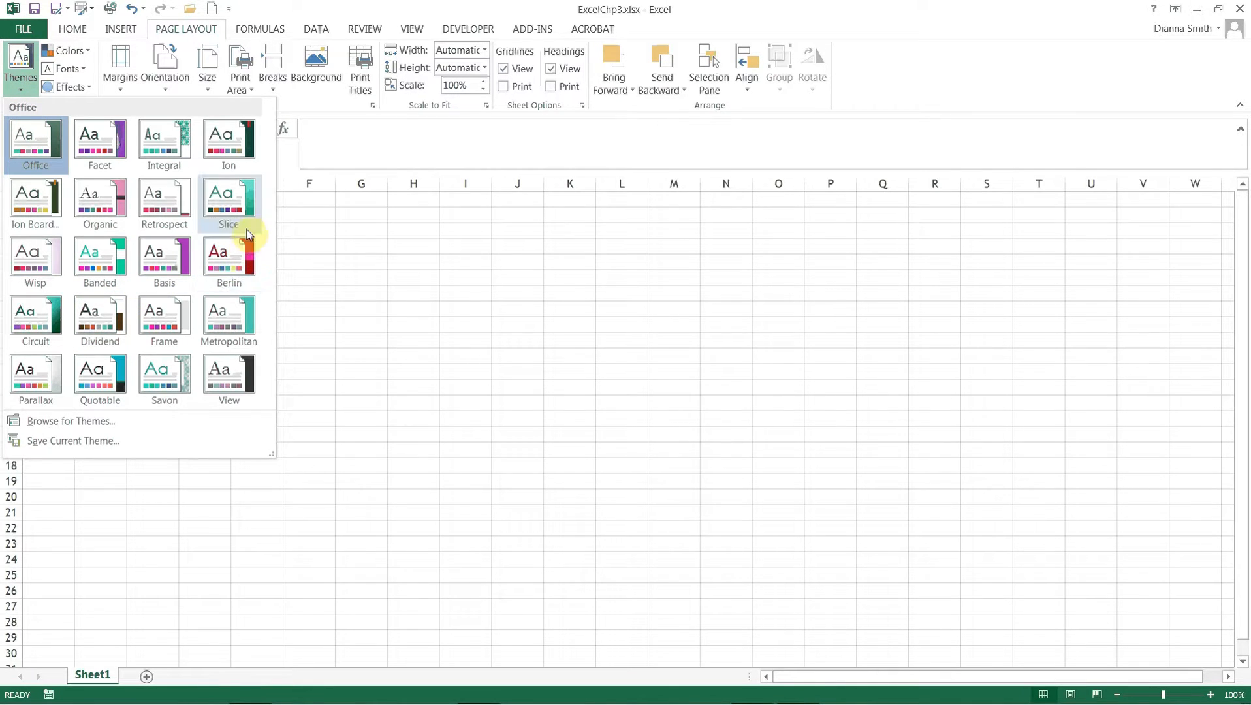
click(234, 207)
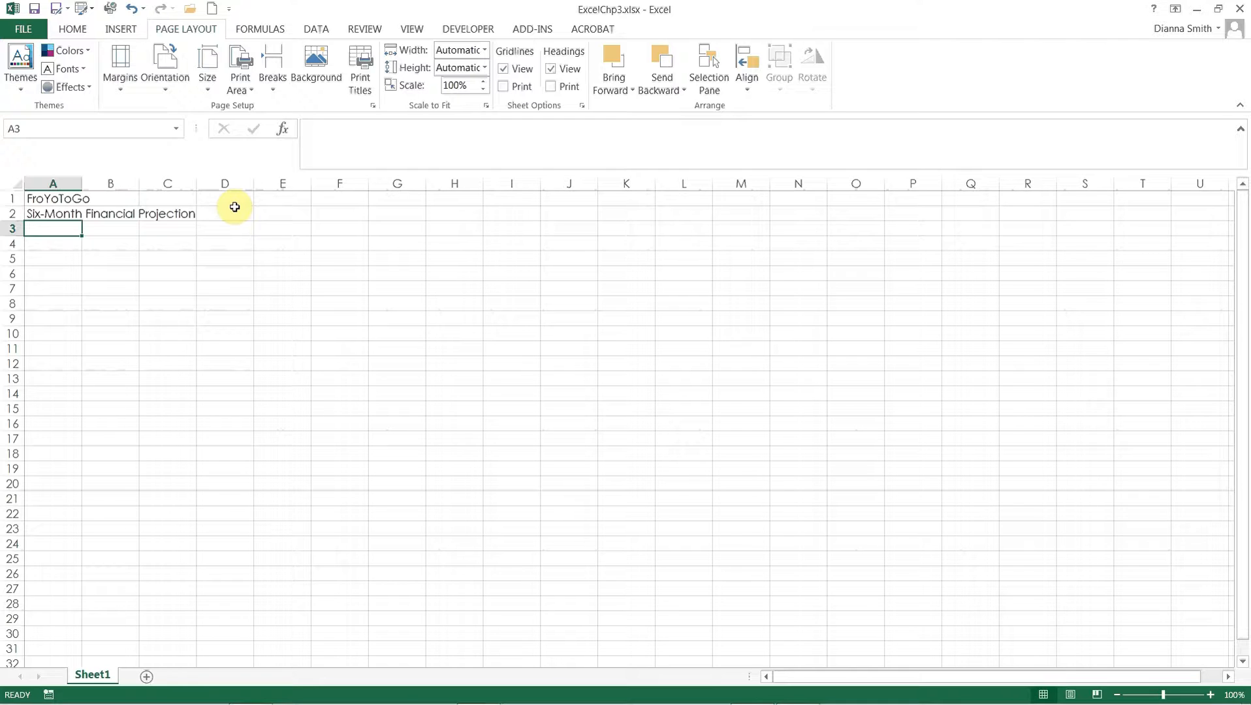
click(65, 214)
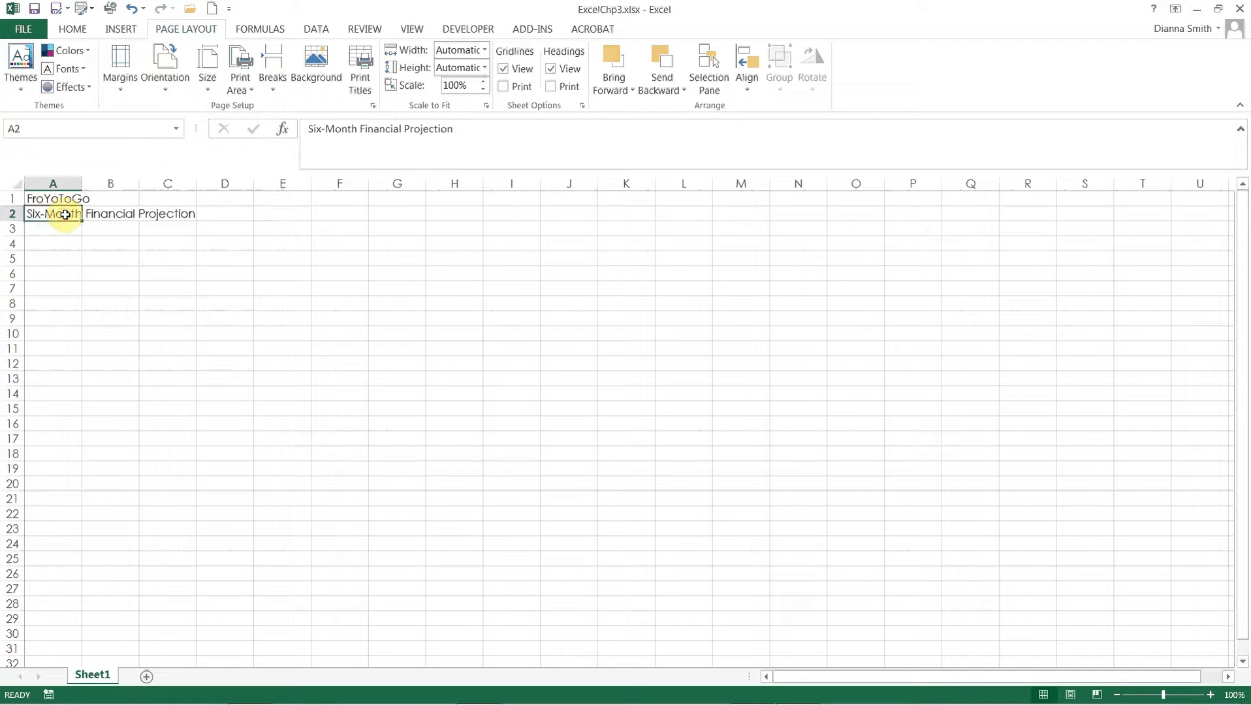
click(77, 30)
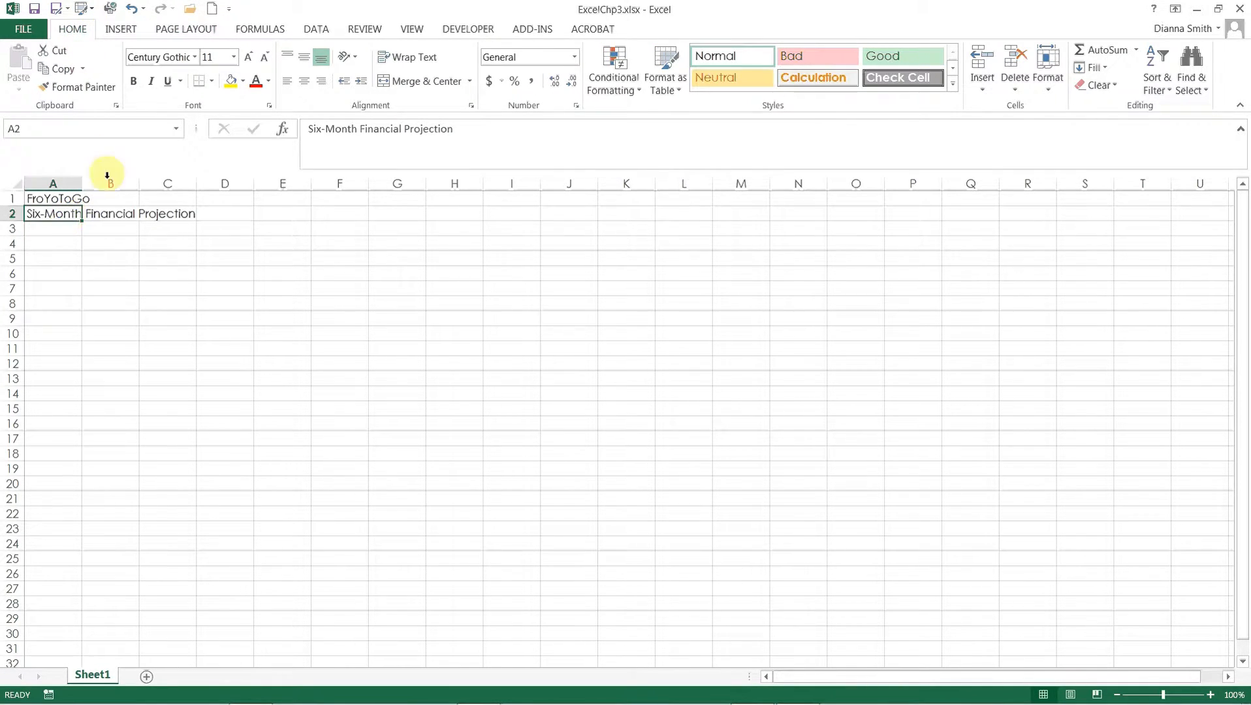
click(194, 57)
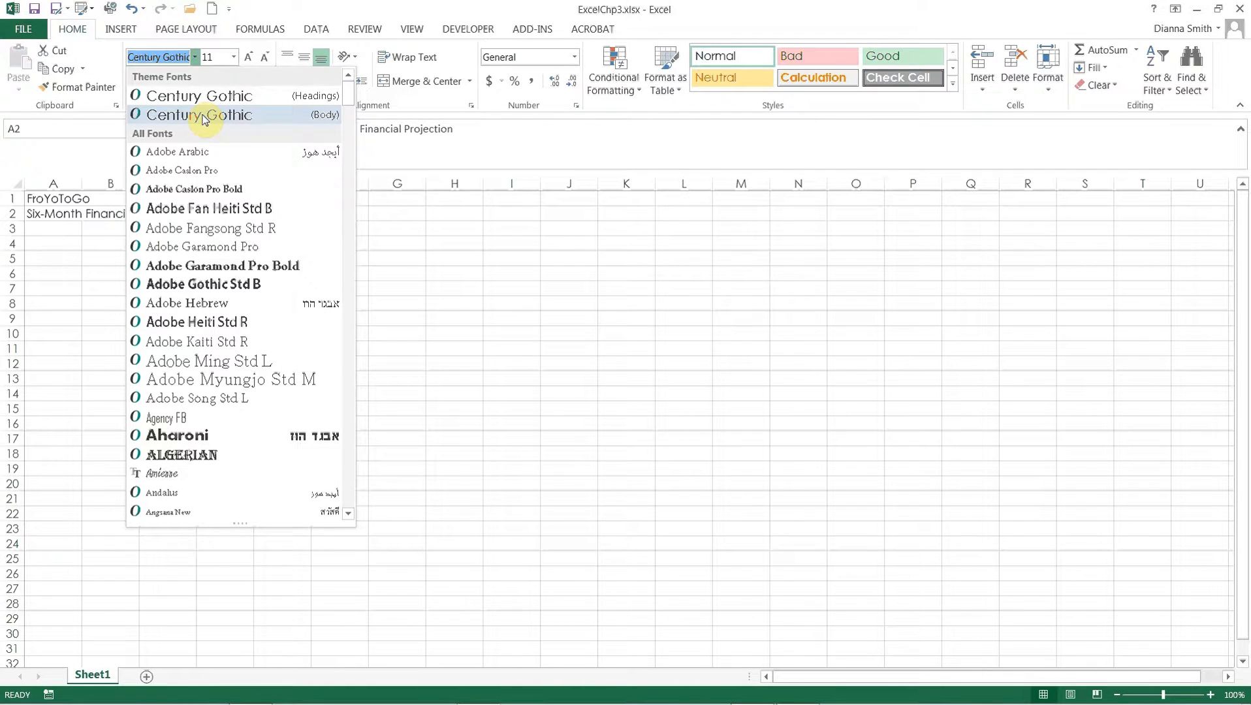
click(52, 220)
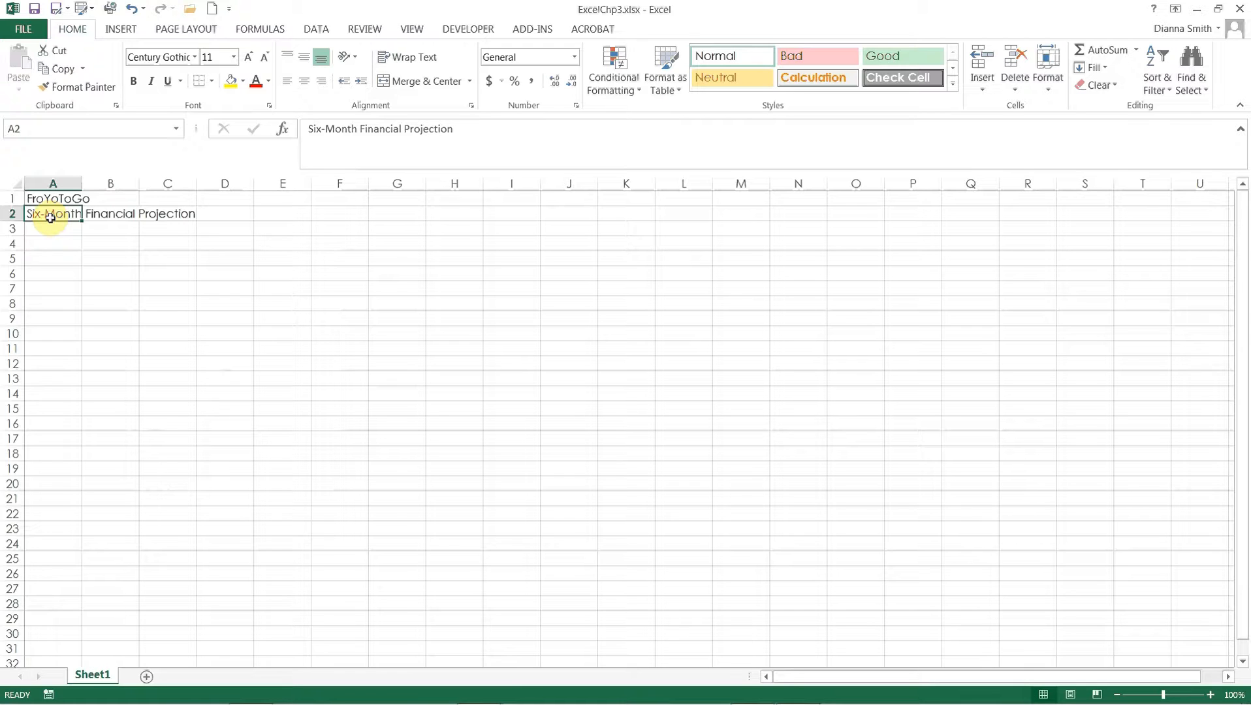
Enter April in cell B3 and fill the month series across to September in G3.
click(104, 232)
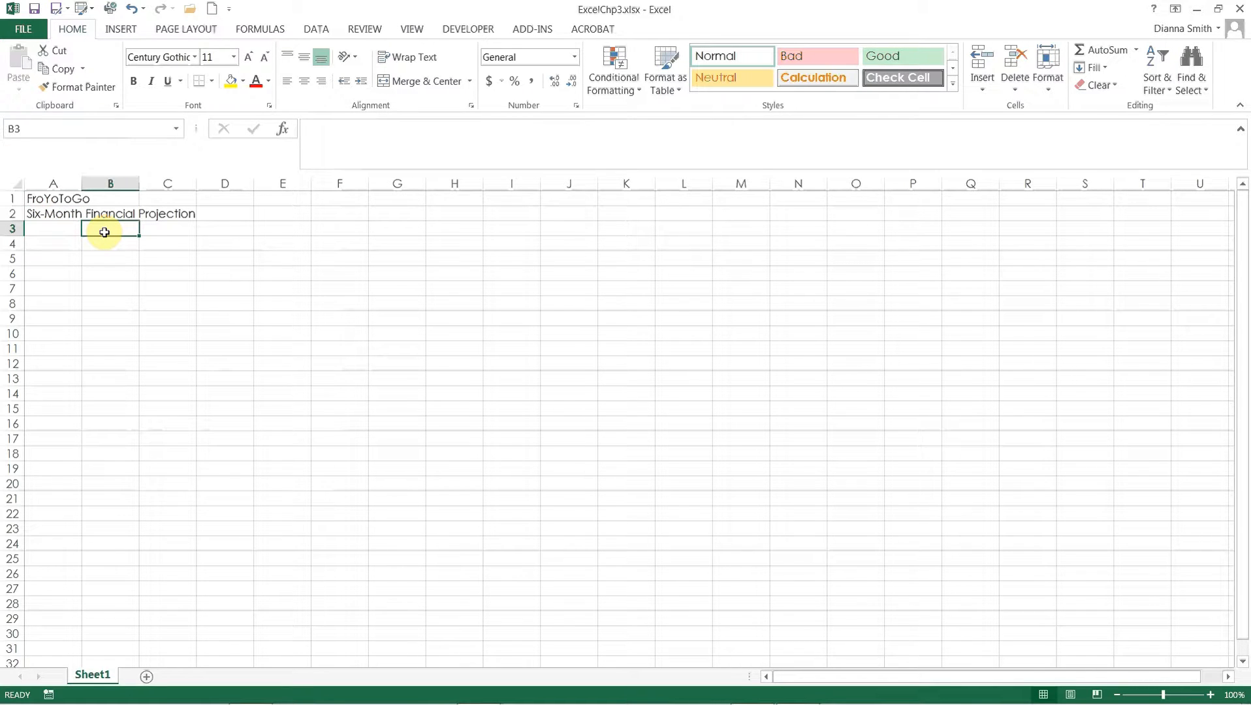
text(April)
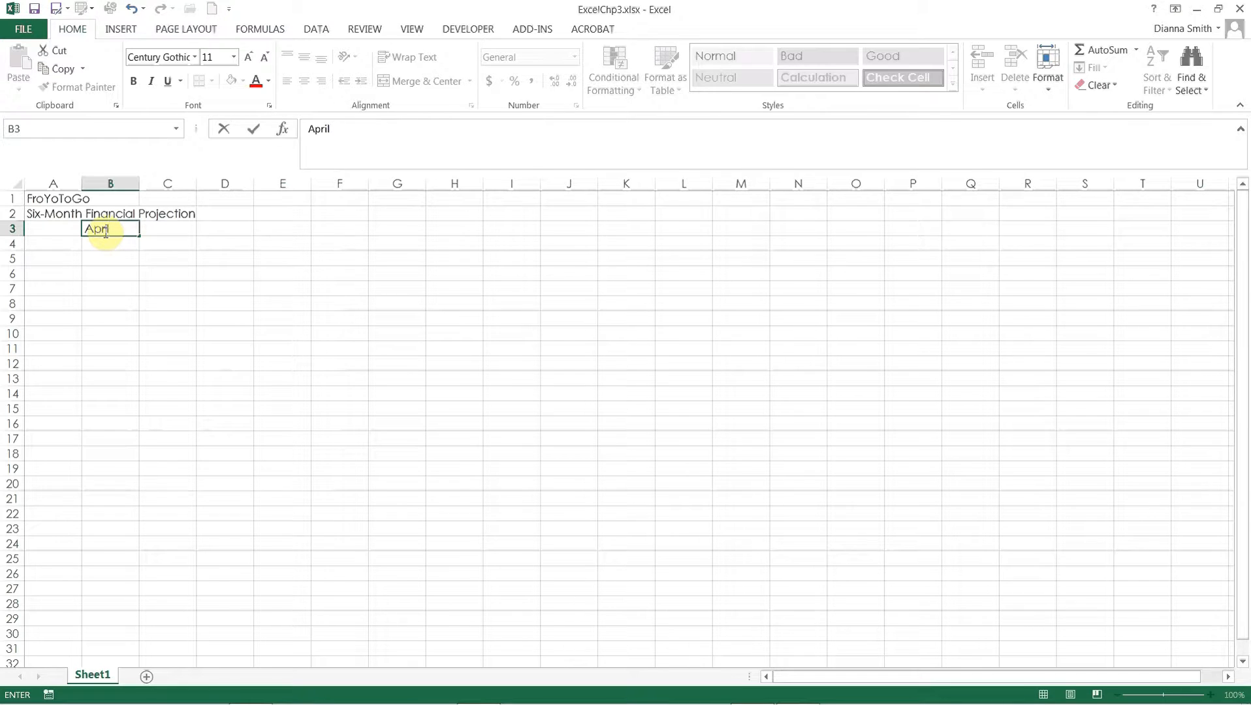
click(257, 135)
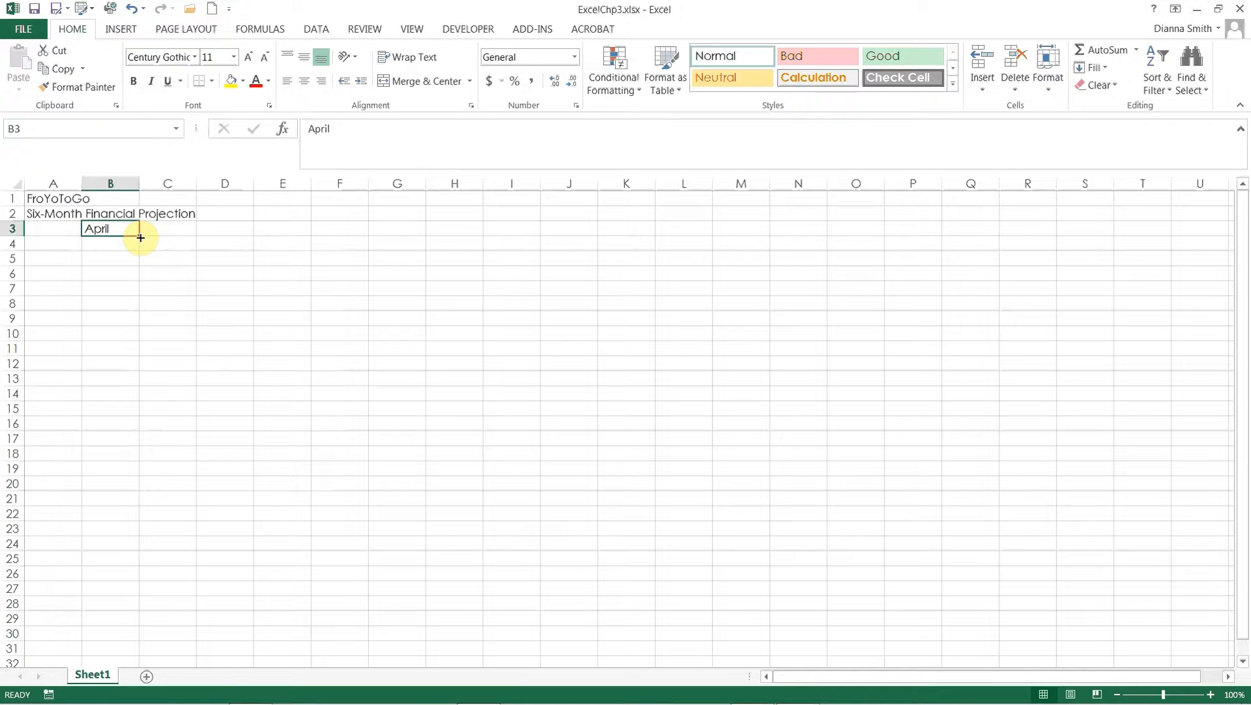
drag(141, 237, 402, 228)
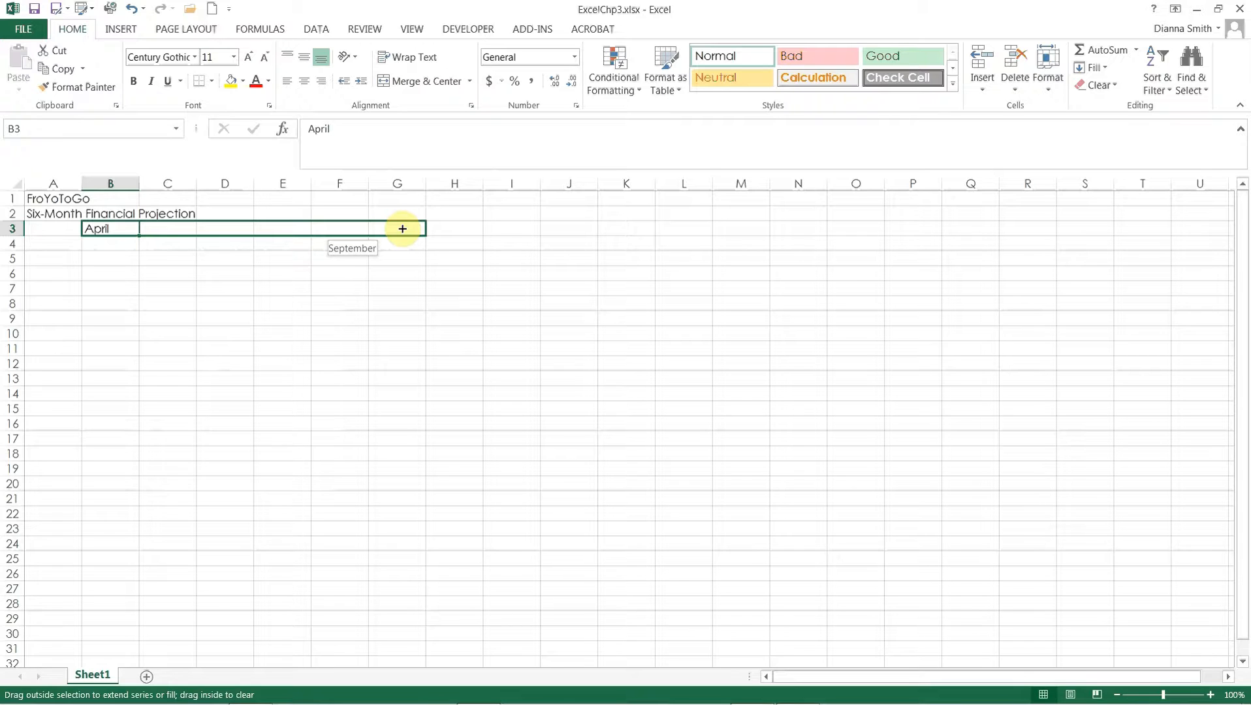
drag(402, 229, 401, 228)
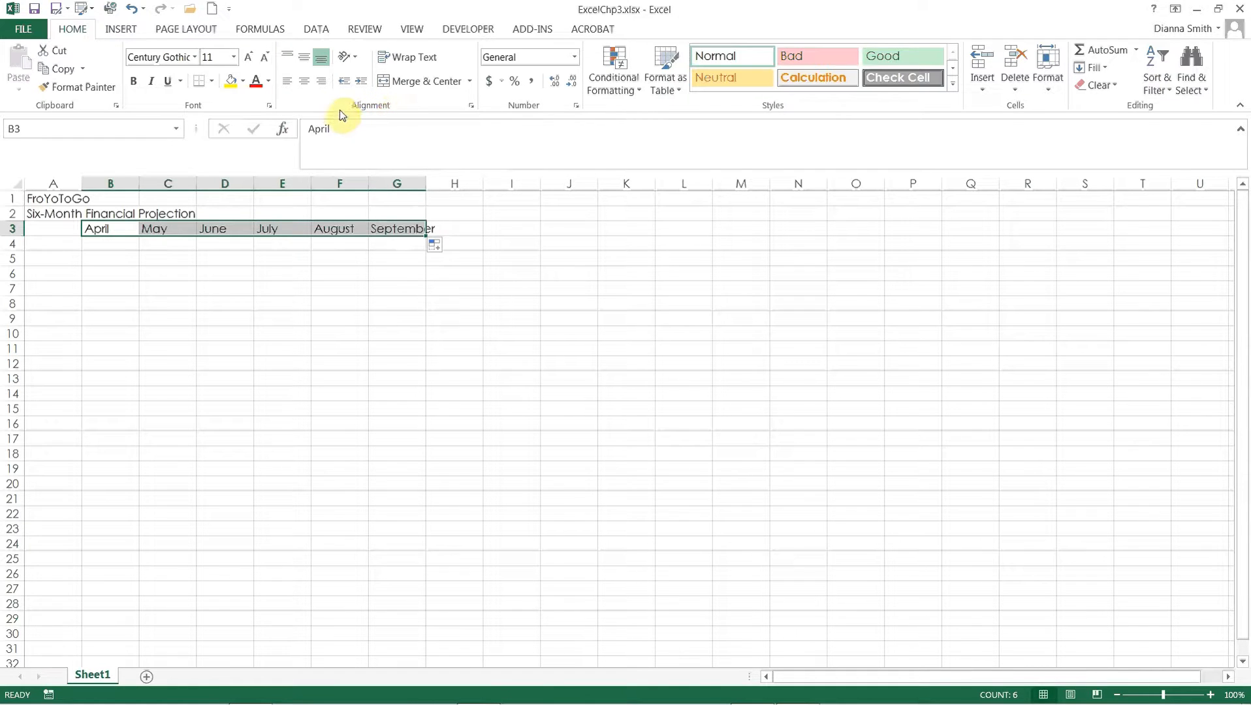
Angle the month headings in B3:G3 counterclockwise.
click(355, 57)
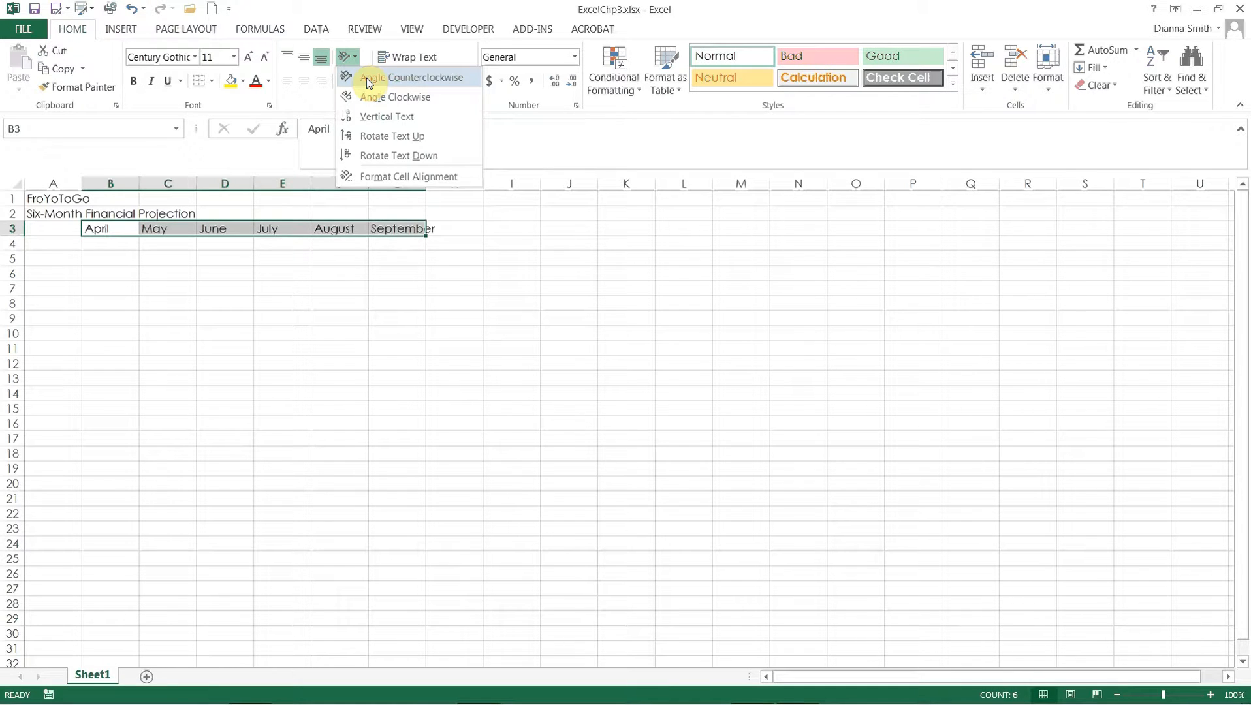
click(367, 77)
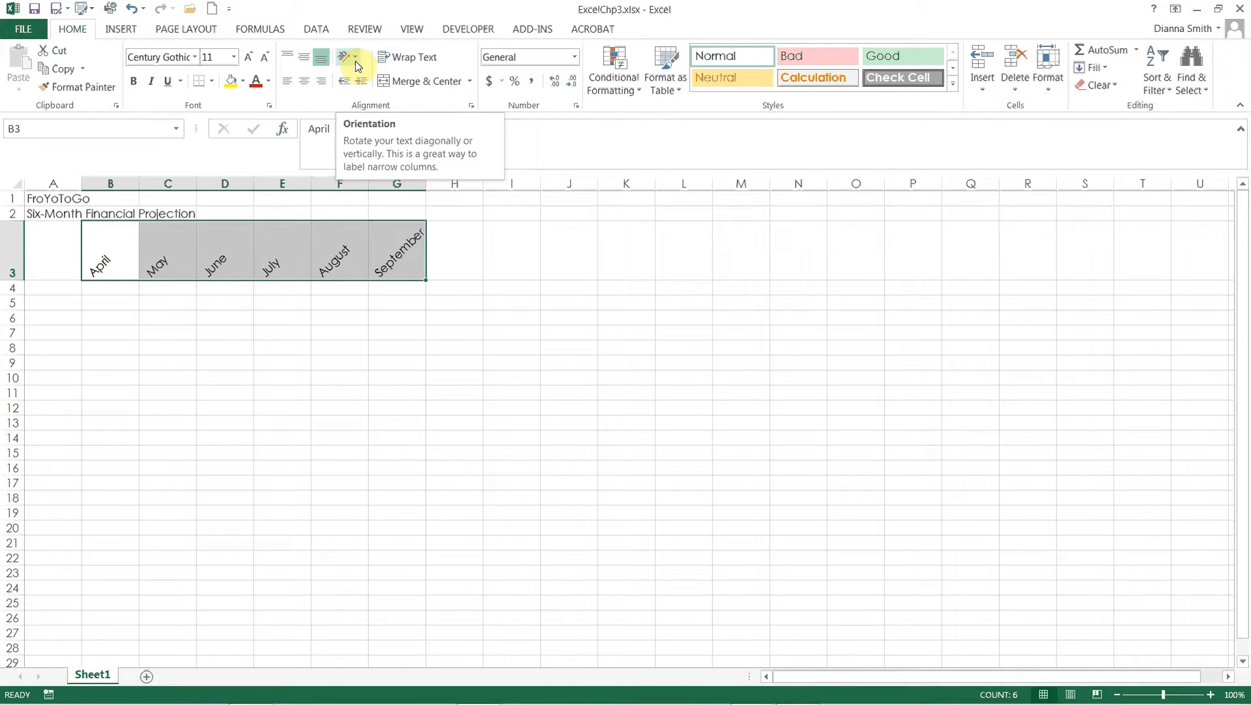
Examine the cell alignment and orientation settings of the month headings B3:G3, leaving them unmodified.
click(356, 62)
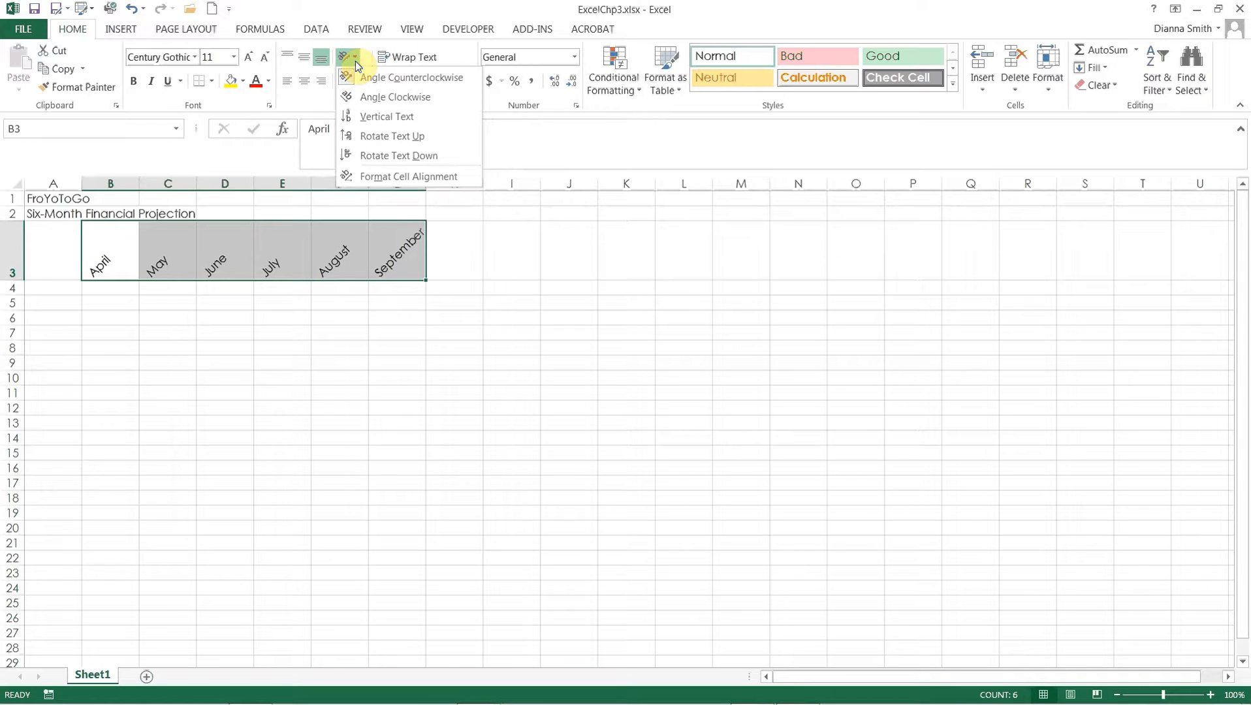
click(378, 178)
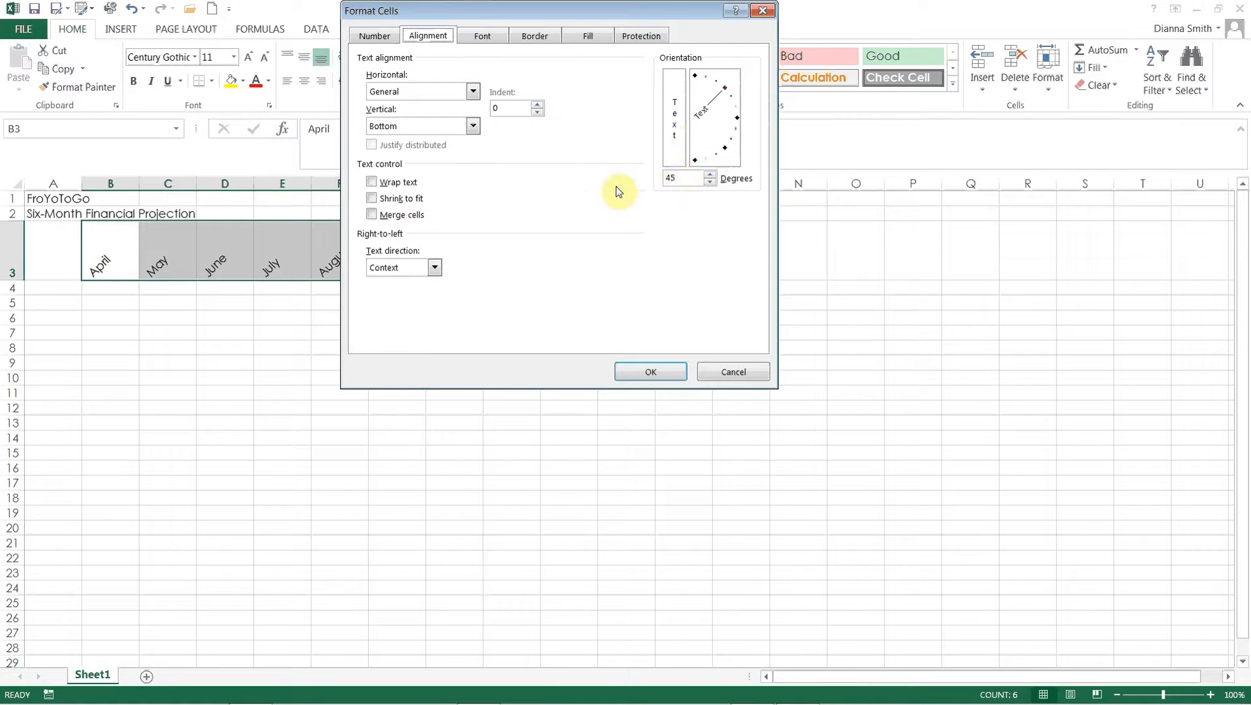
click(726, 374)
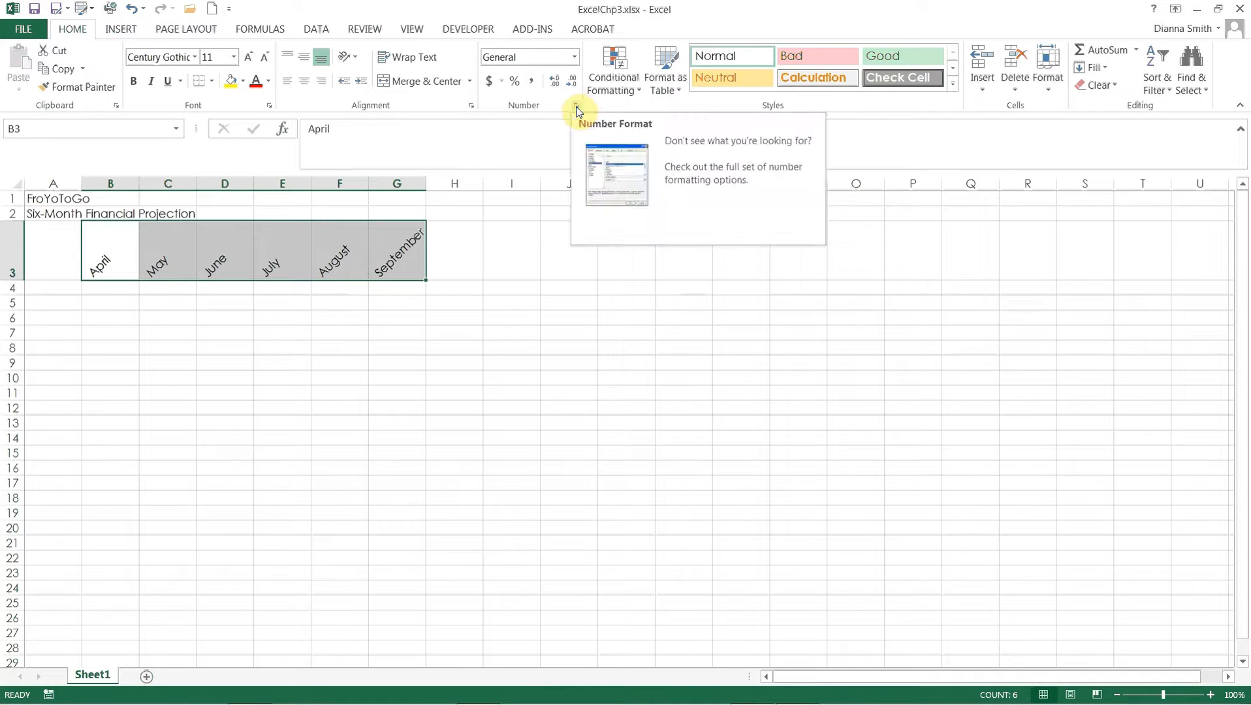
click(471, 107)
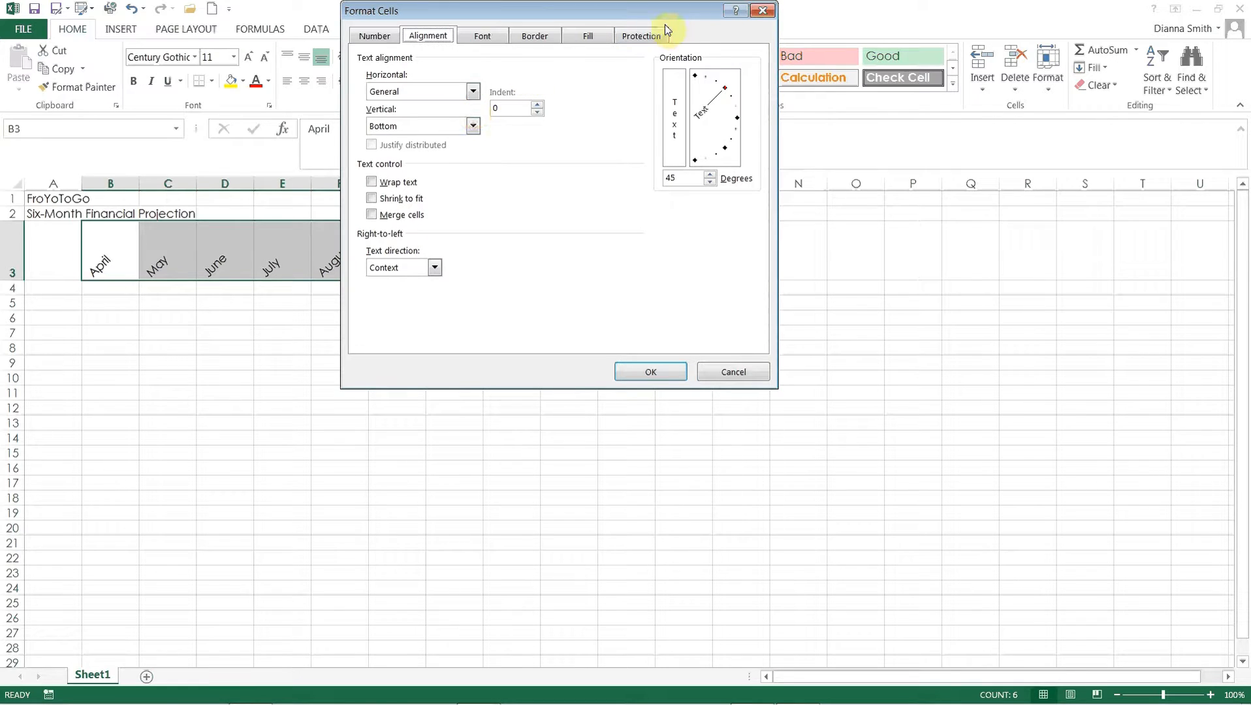
click(762, 11)
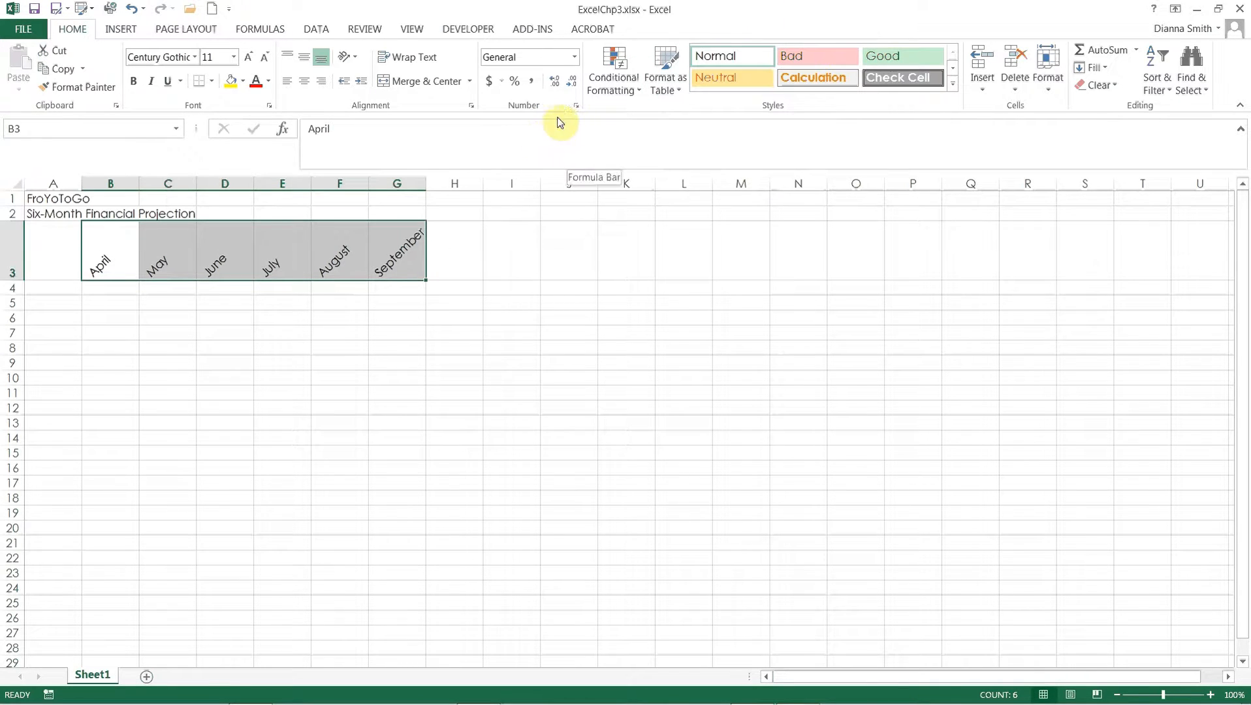
click(471, 108)
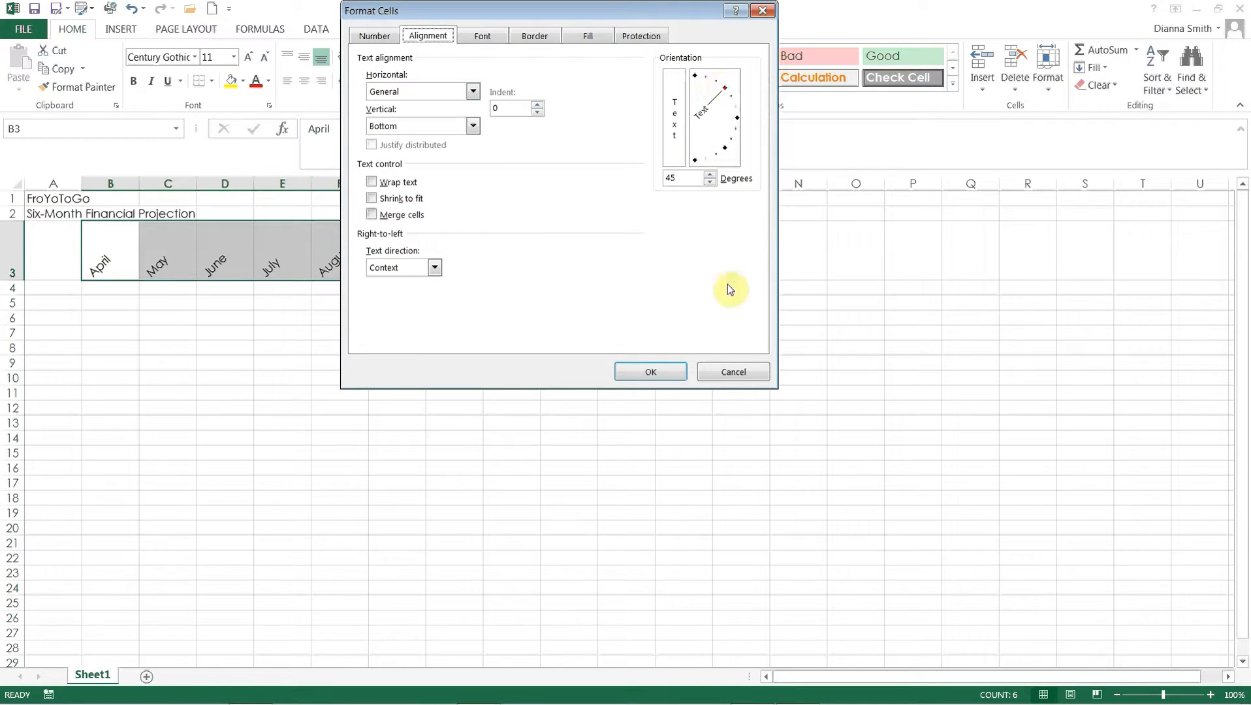
click(739, 372)
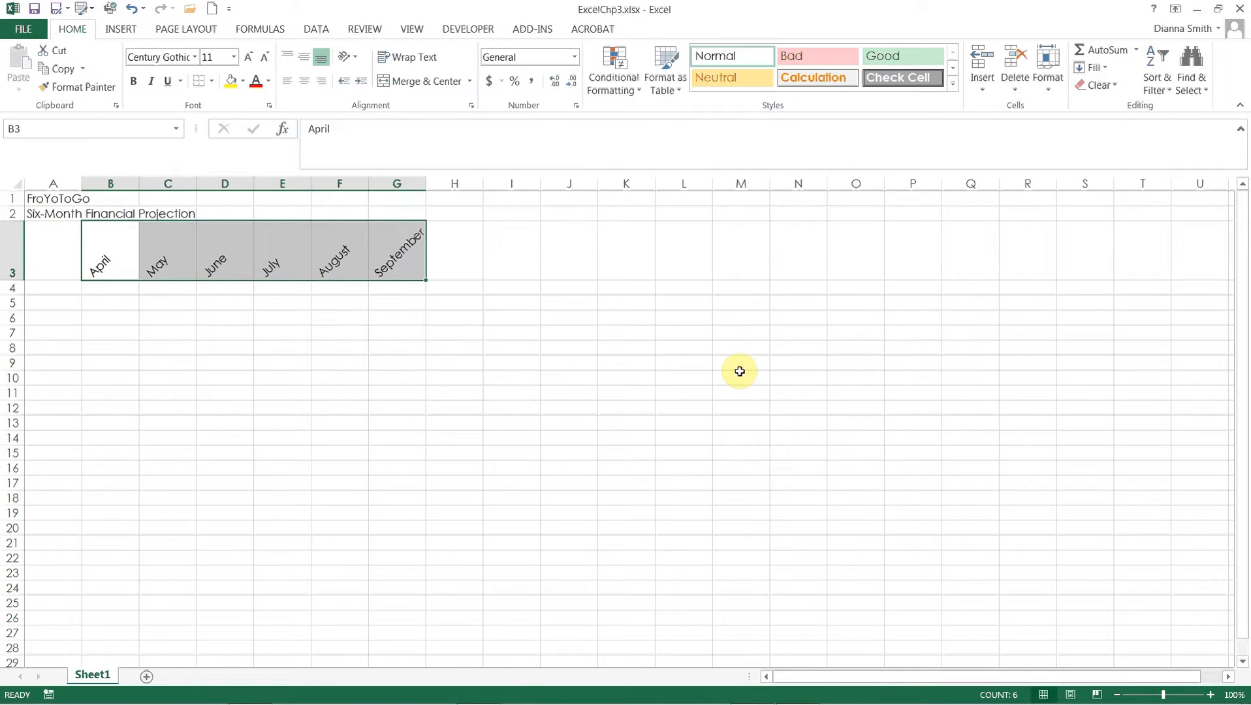
Enter the headings Total in cell H3 and Chart in cell I3.
click(462, 258)
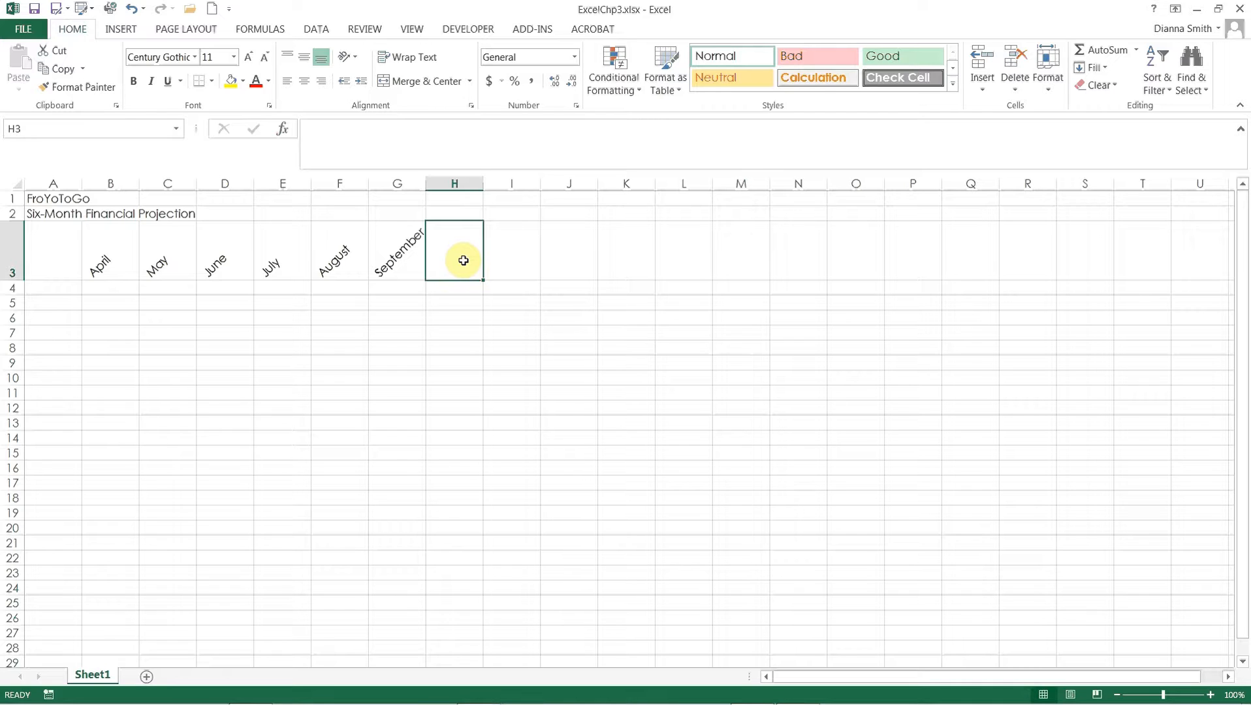
text(Total)
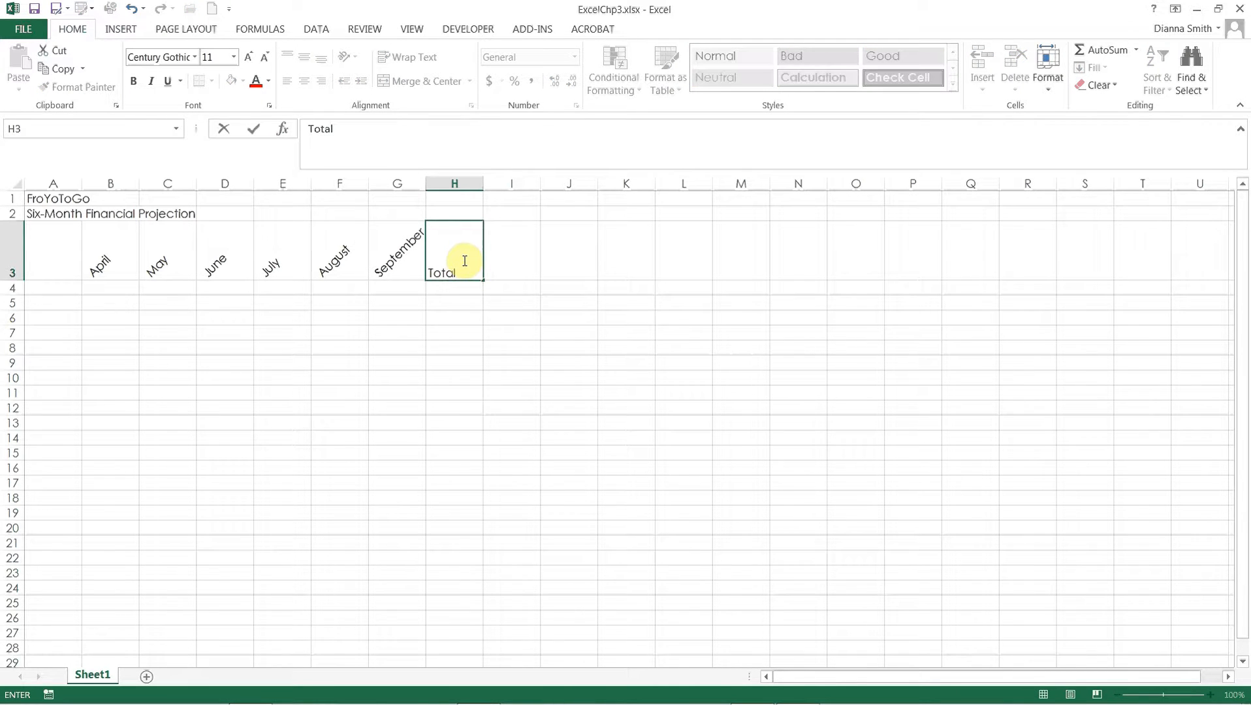
key(Right)
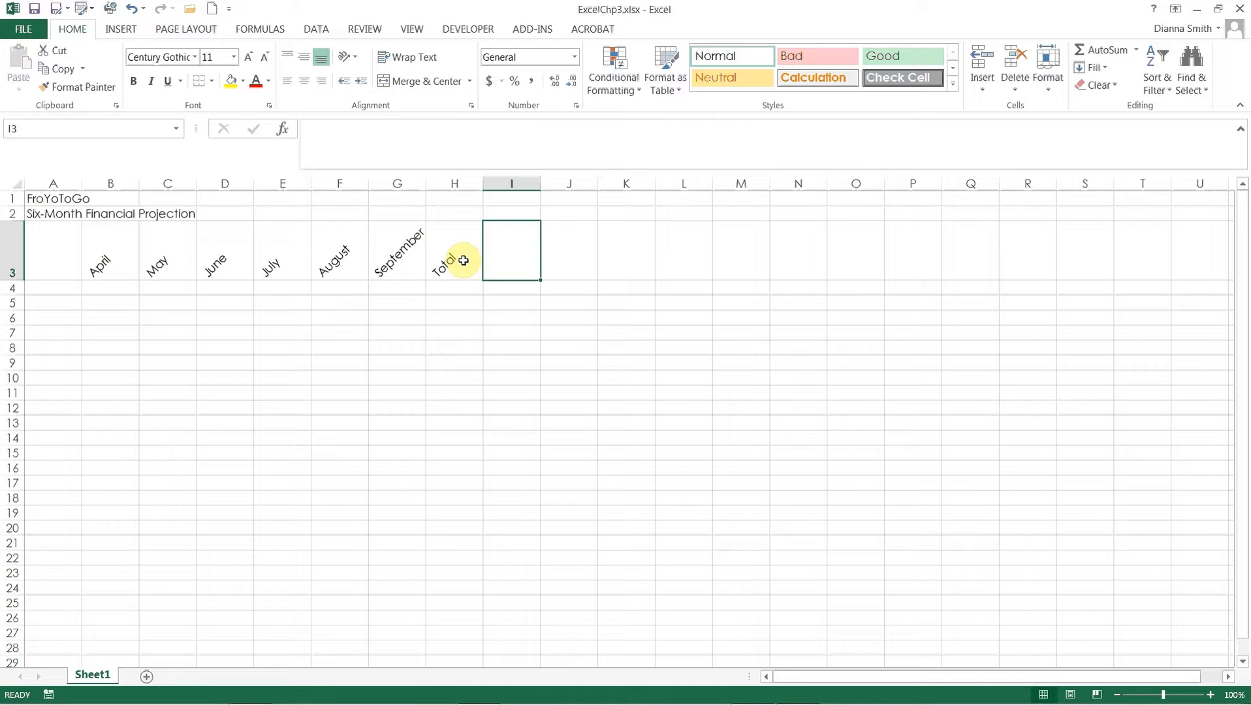
text(Chart)
key(ctrl+Return)
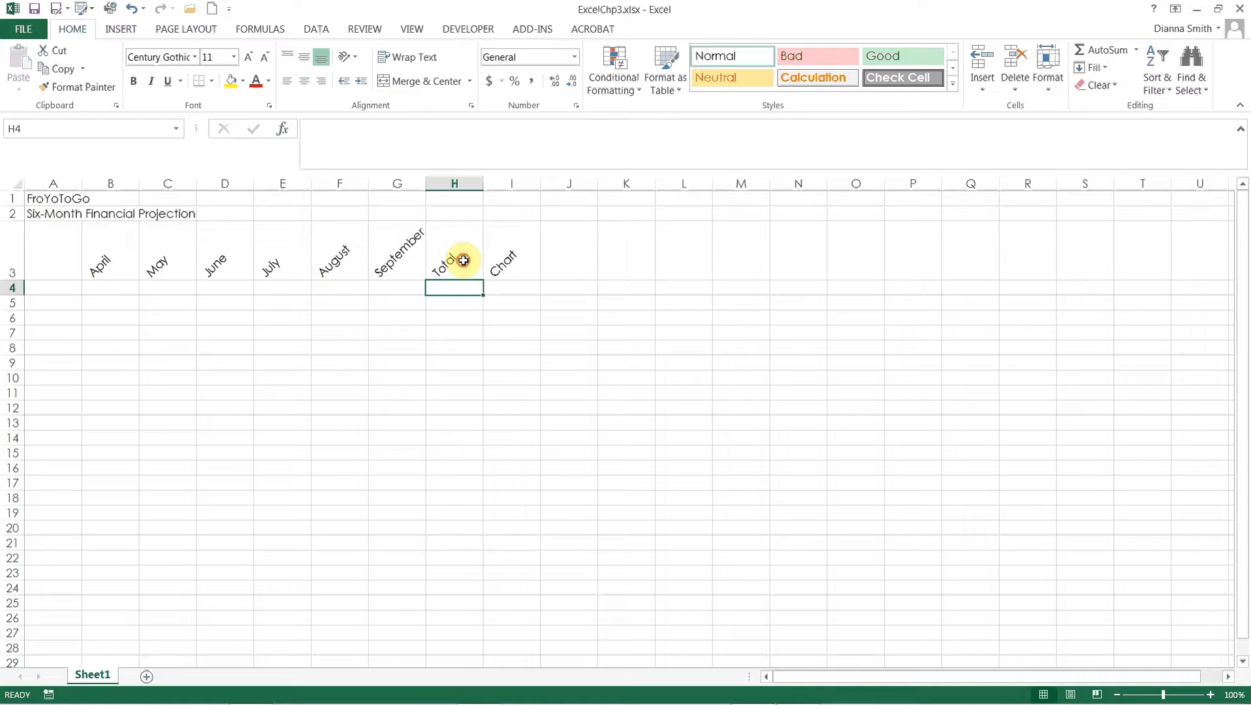
Check which text orientation is applied to the Total heading in H3.
click(463, 260)
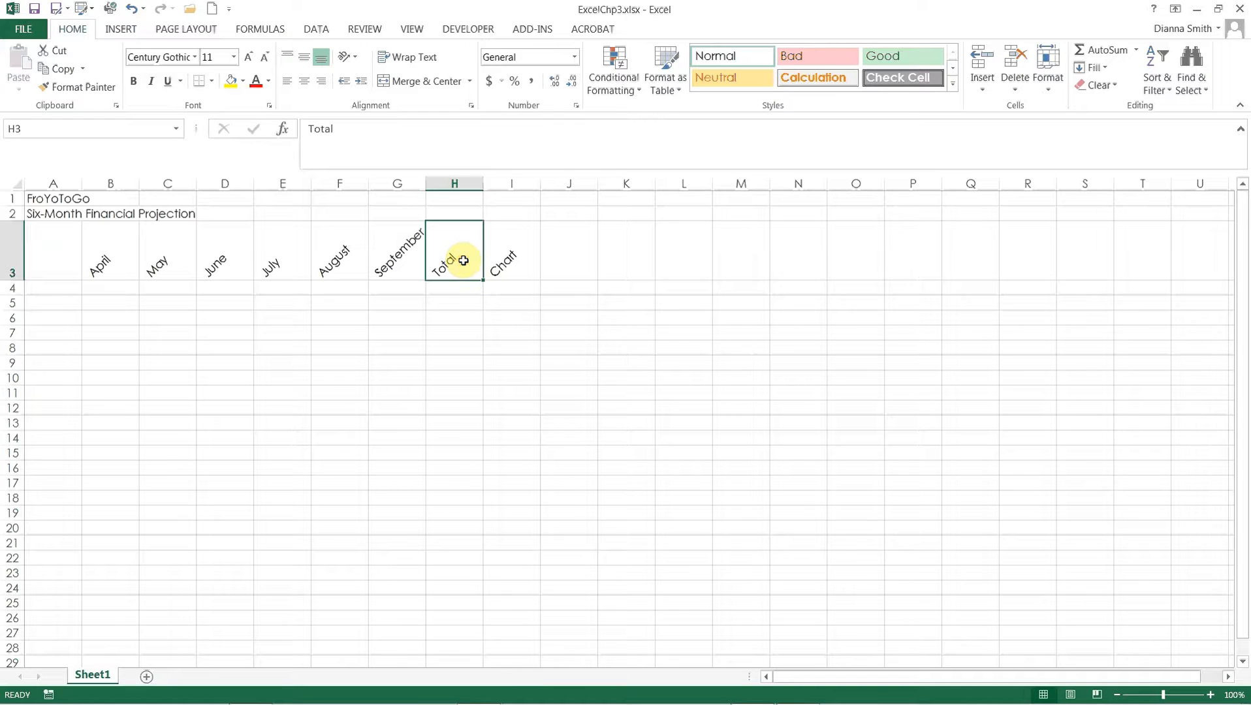
click(356, 59)
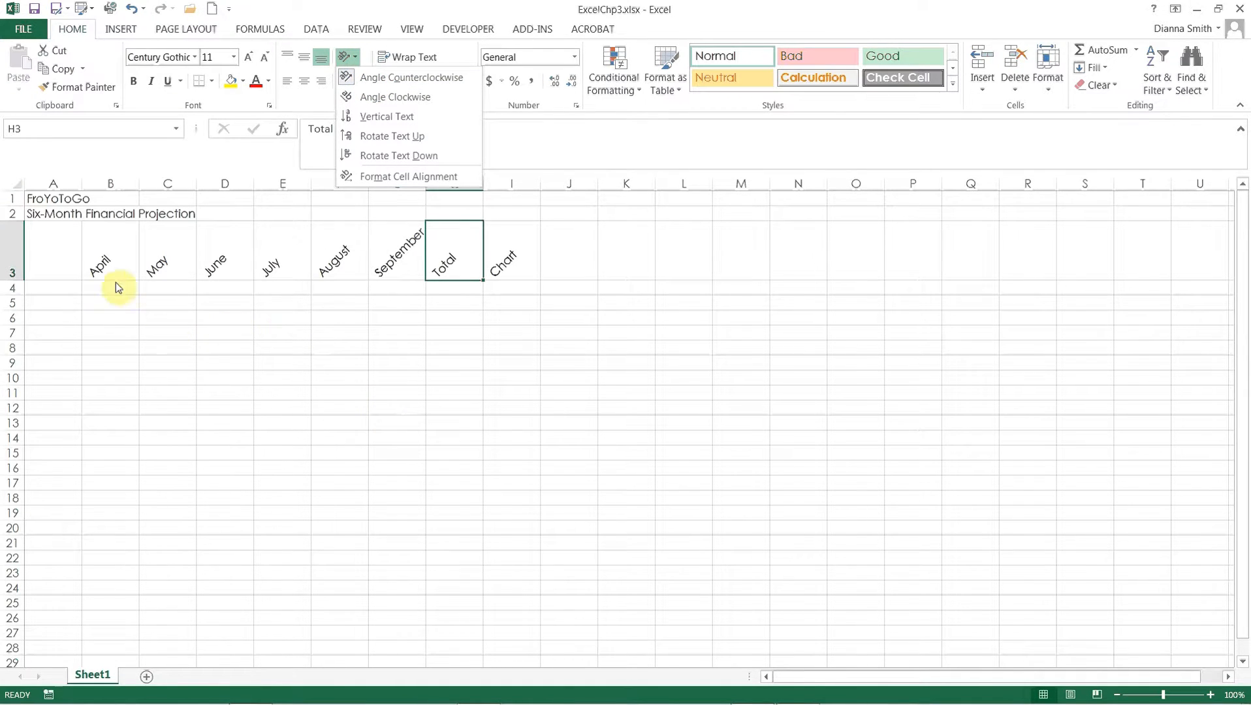
click(96, 277)
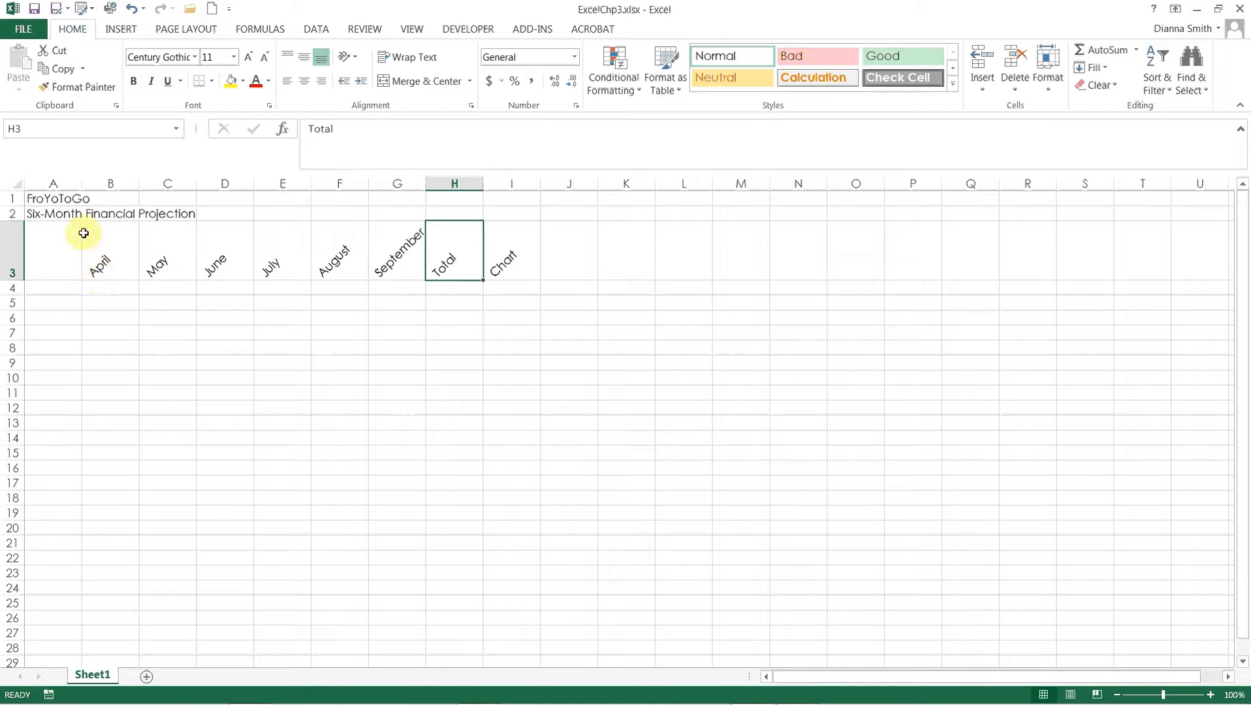
Set the width of the month columns B through G to 14.5.
click(139, 184)
click(139, 184)
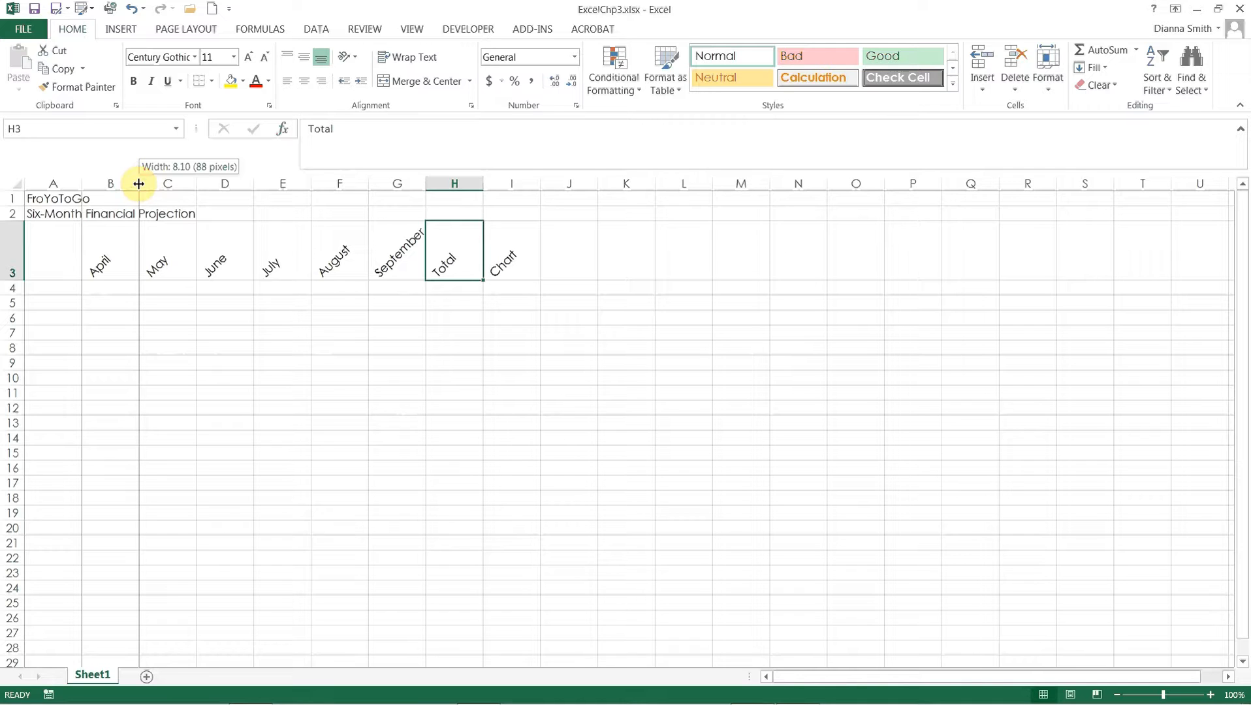
drag(138, 184, 387, 212)
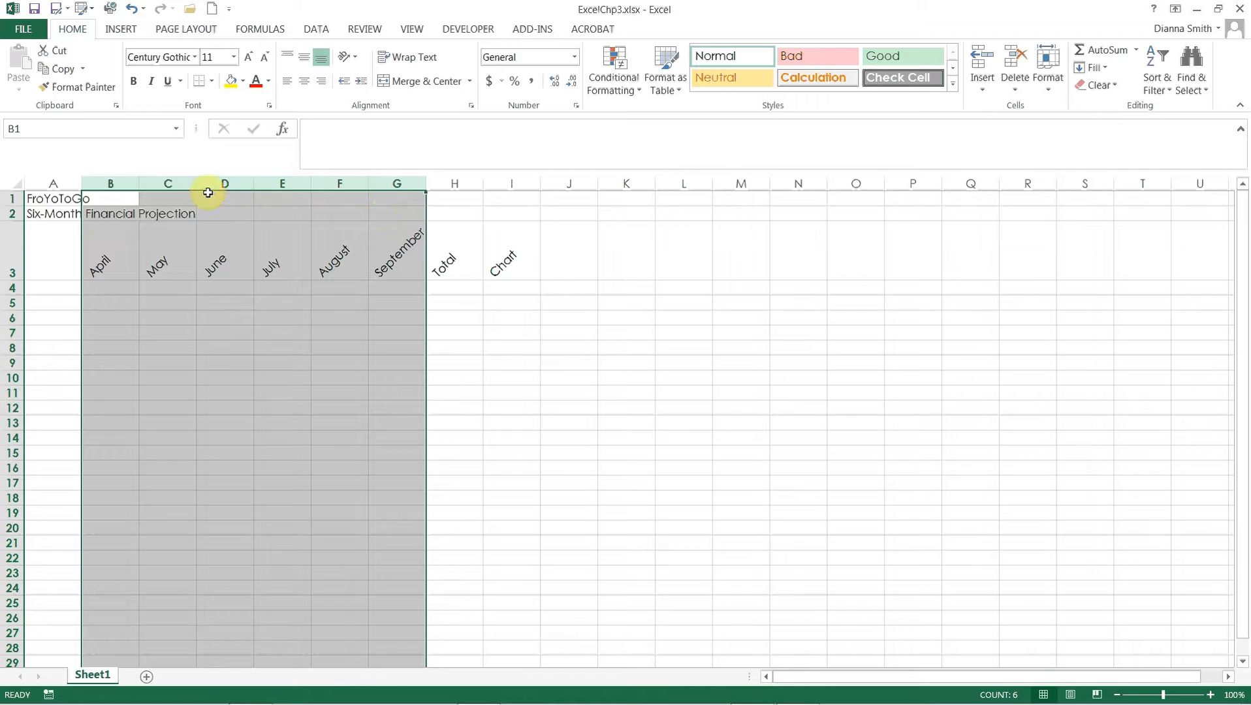
mouse_move(137, 185)
mouse_down()
mouse_move(156, 187)
mouse_move(131, 189)
mouse_up()
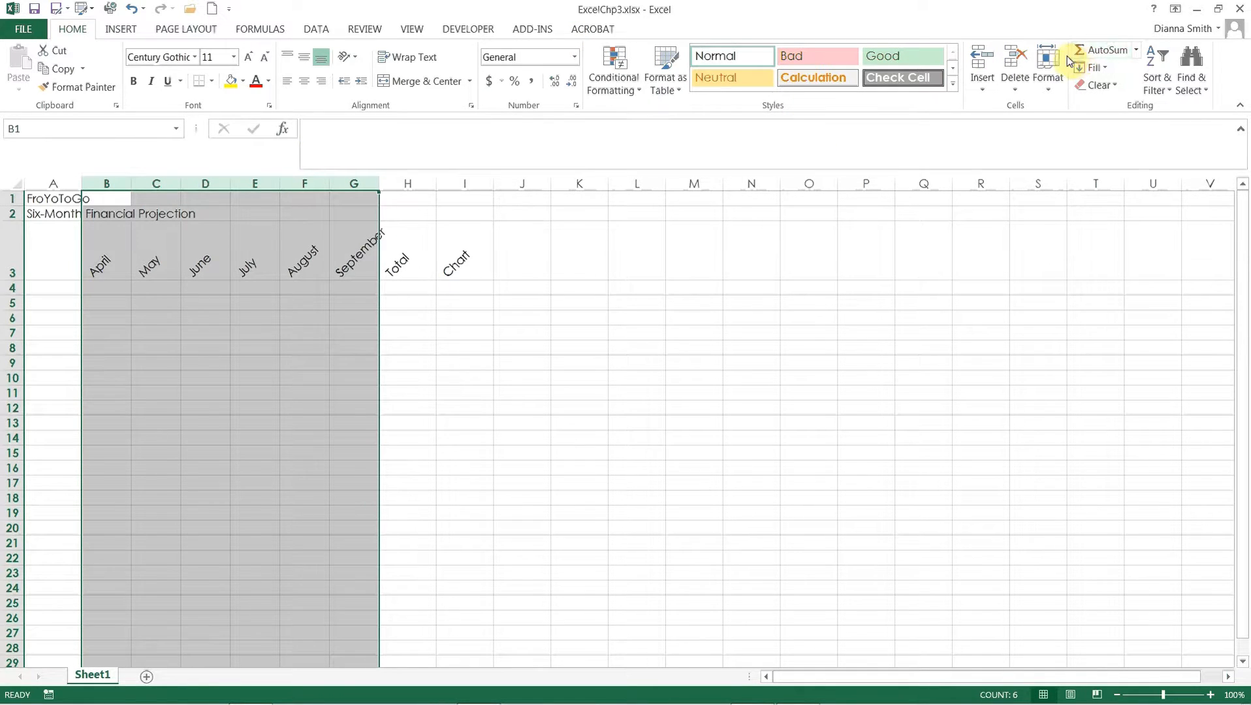
click(1049, 89)
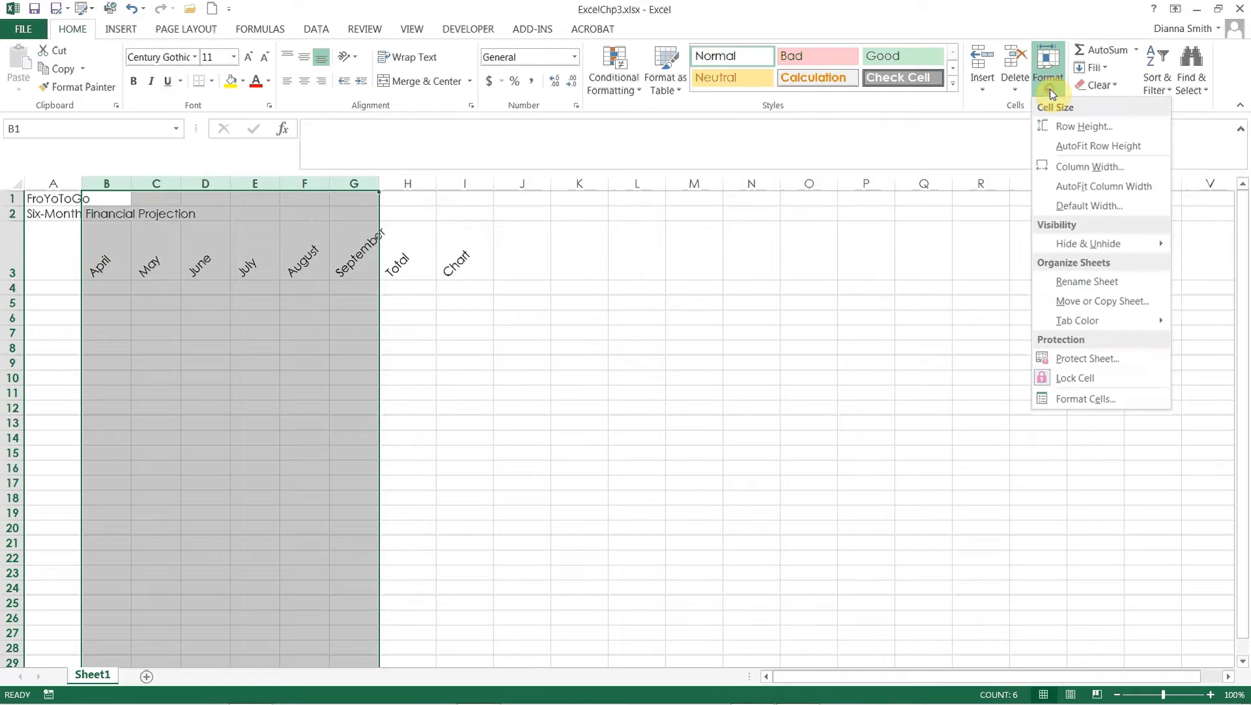
click(1069, 168)
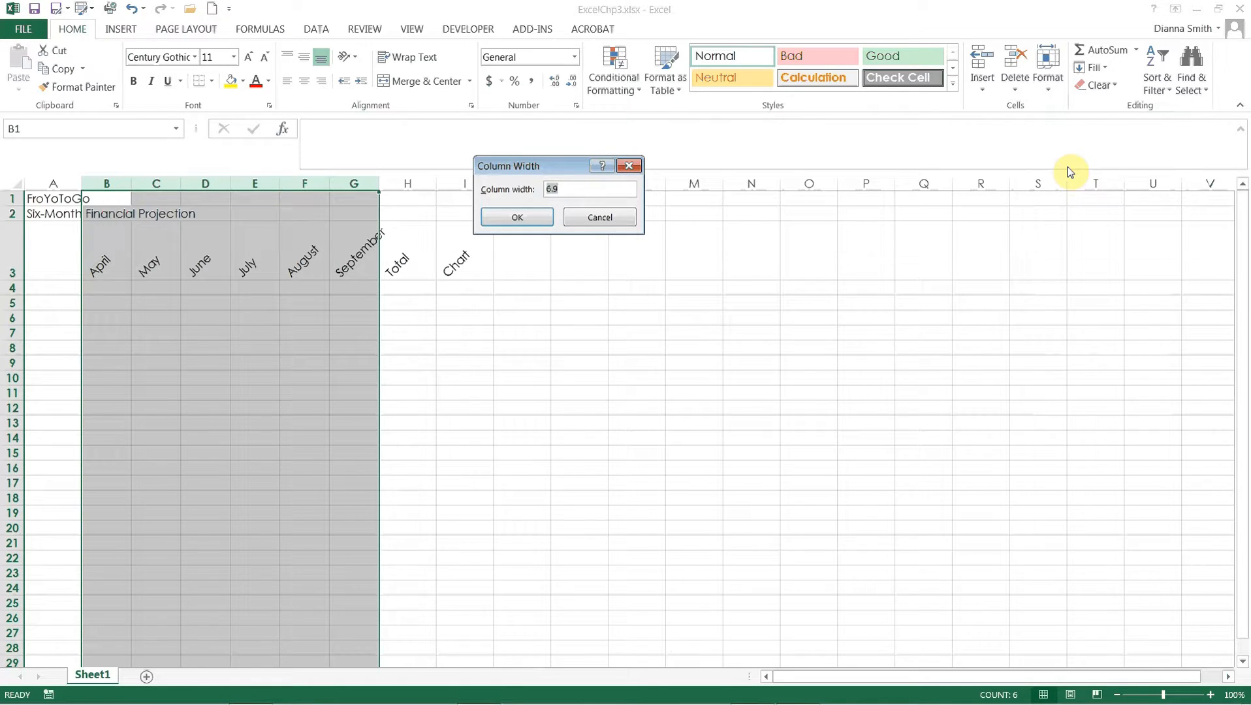
text(14.5)
click(517, 216)
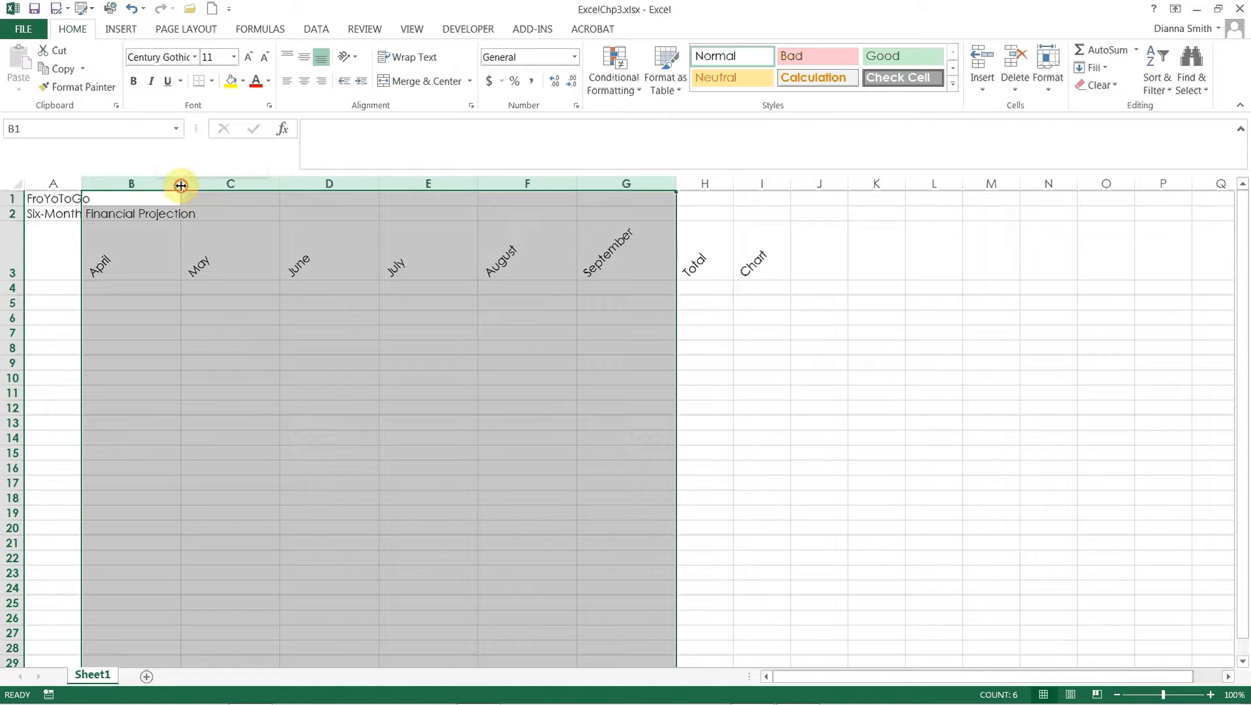
drag(181, 185, 181, 185)
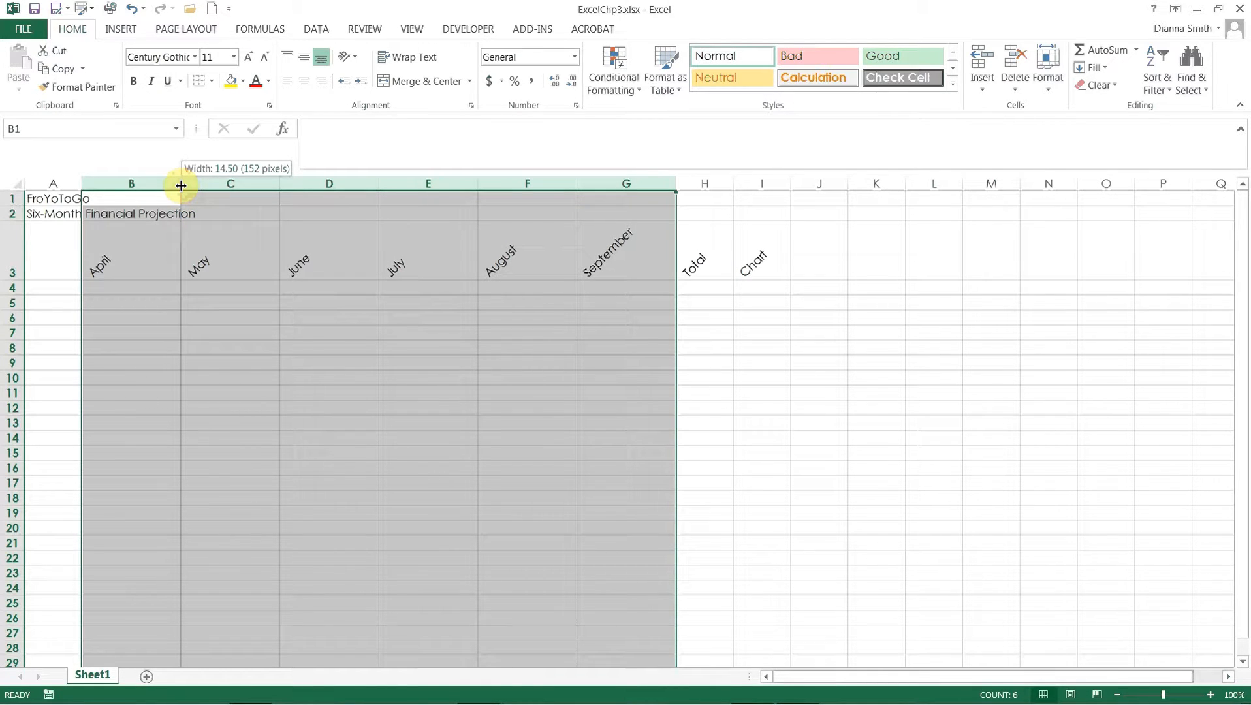
drag(181, 186, 180, 185)
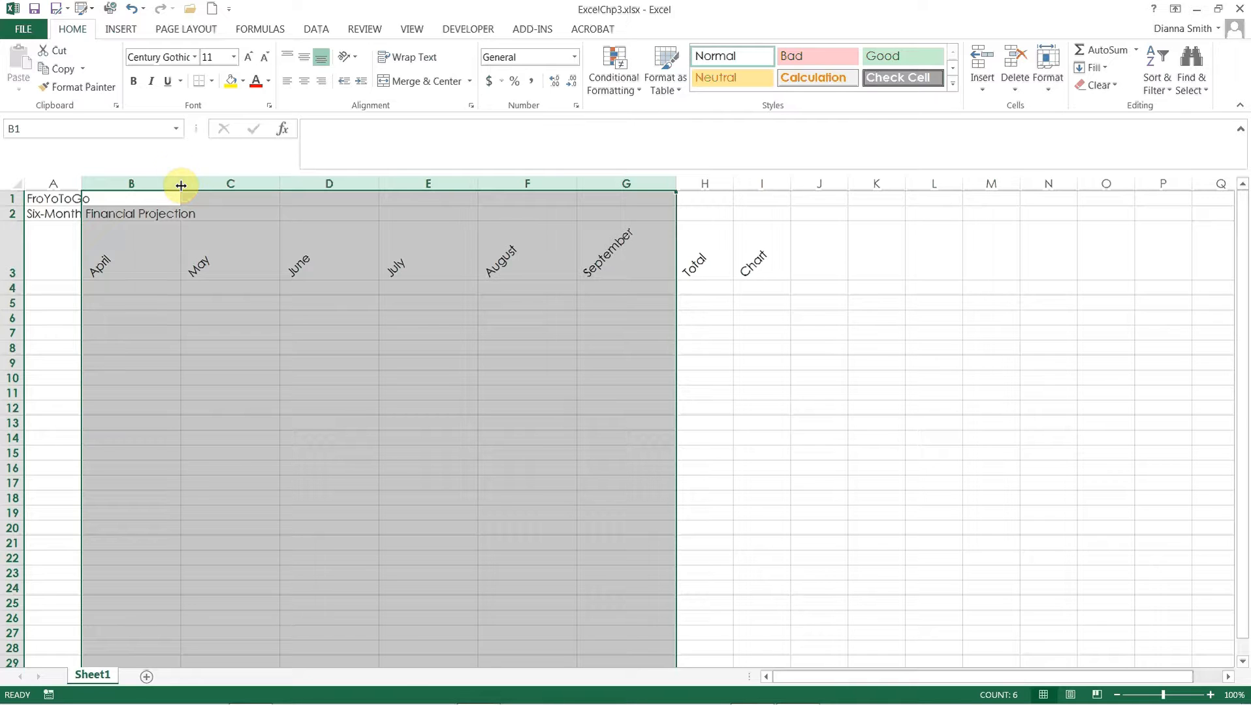
Enter the row label Revenue in cell A4.
click(41, 288)
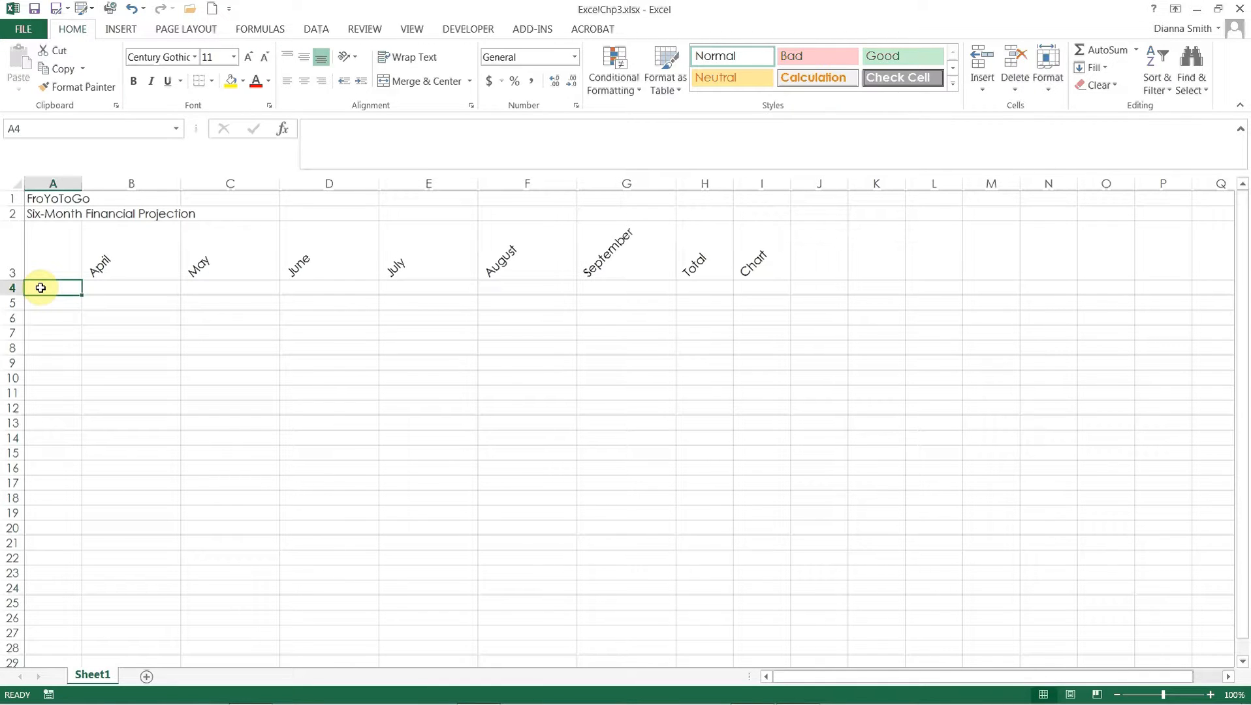
text(Revenue)
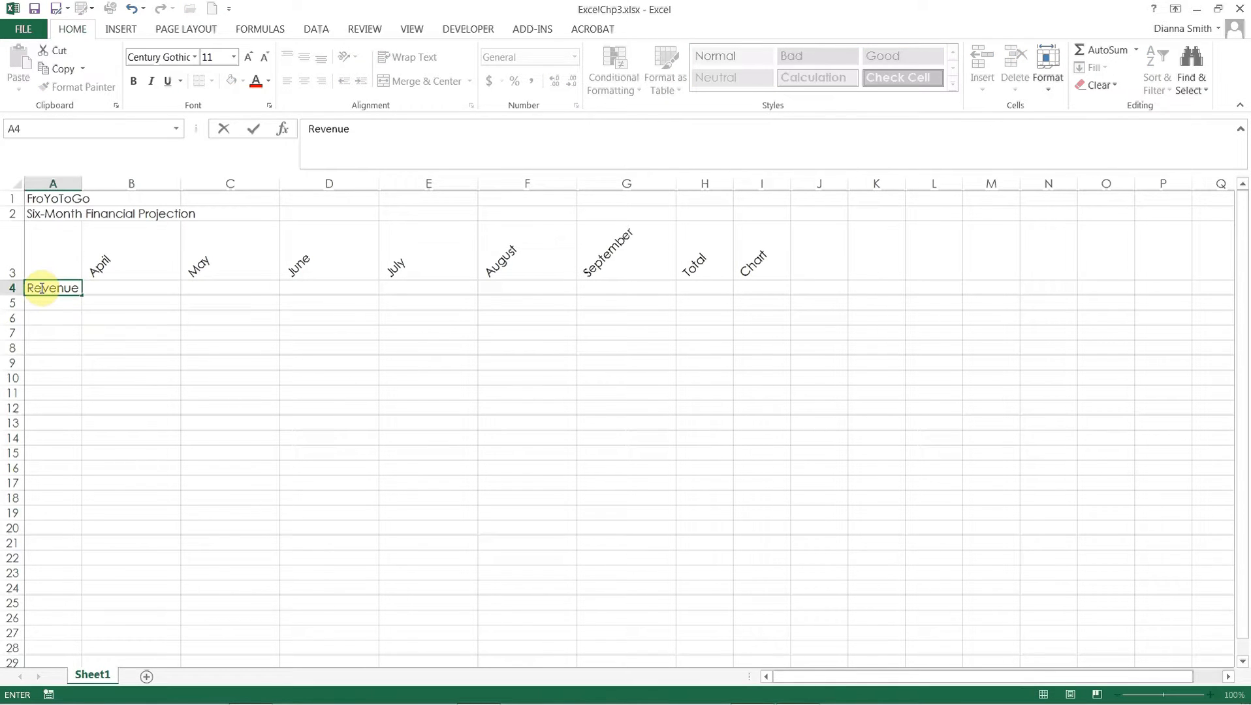
key(Return)
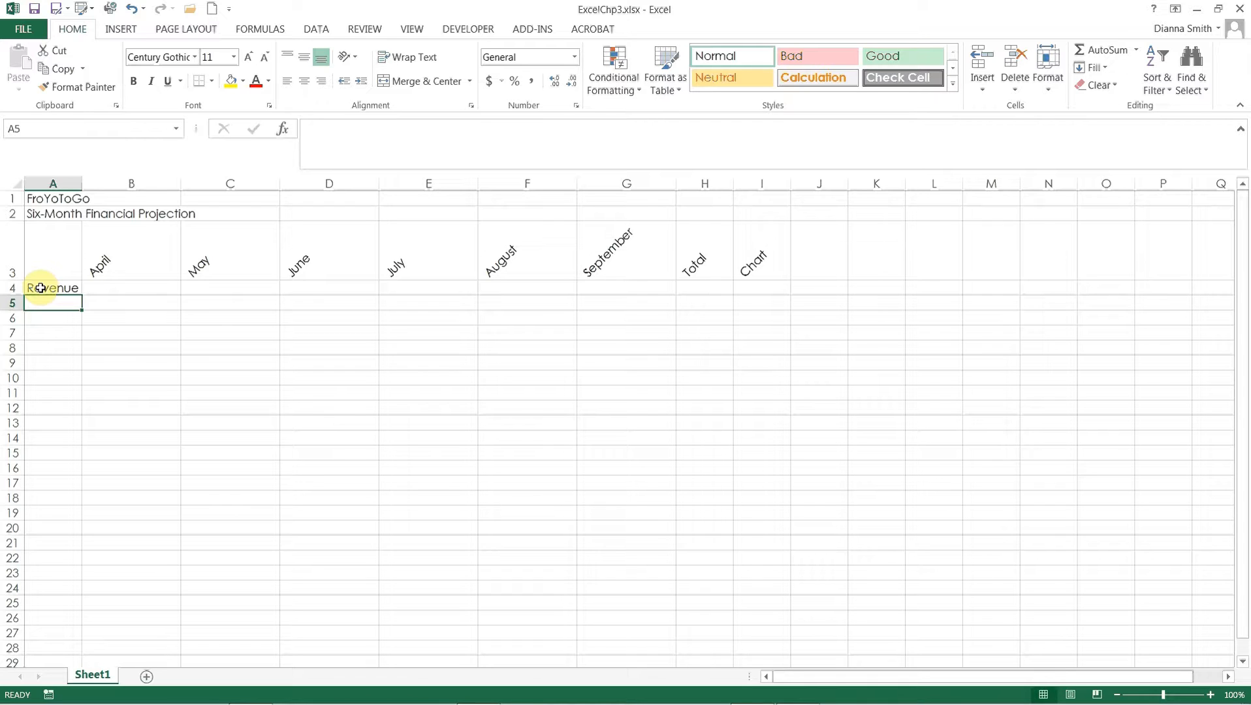
Indent cell A5 one level and enter the row label Cost of Goods Sold in it.
click(367, 85)
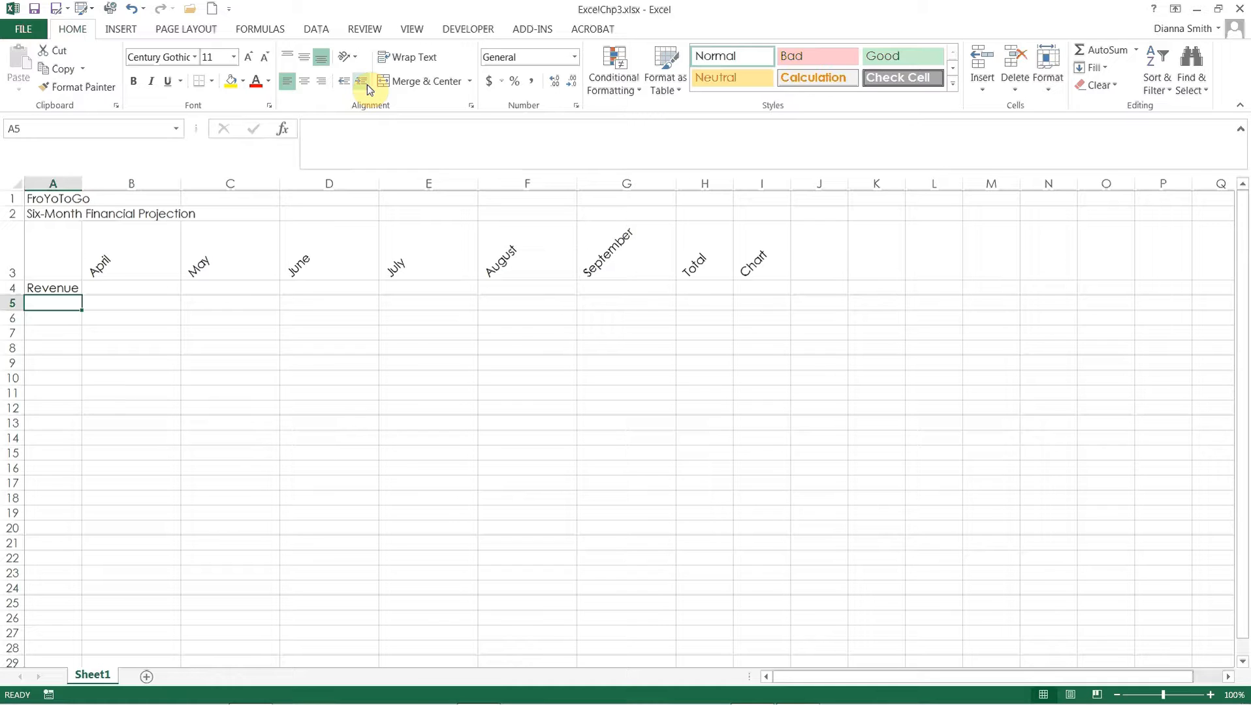
text(Cost of)
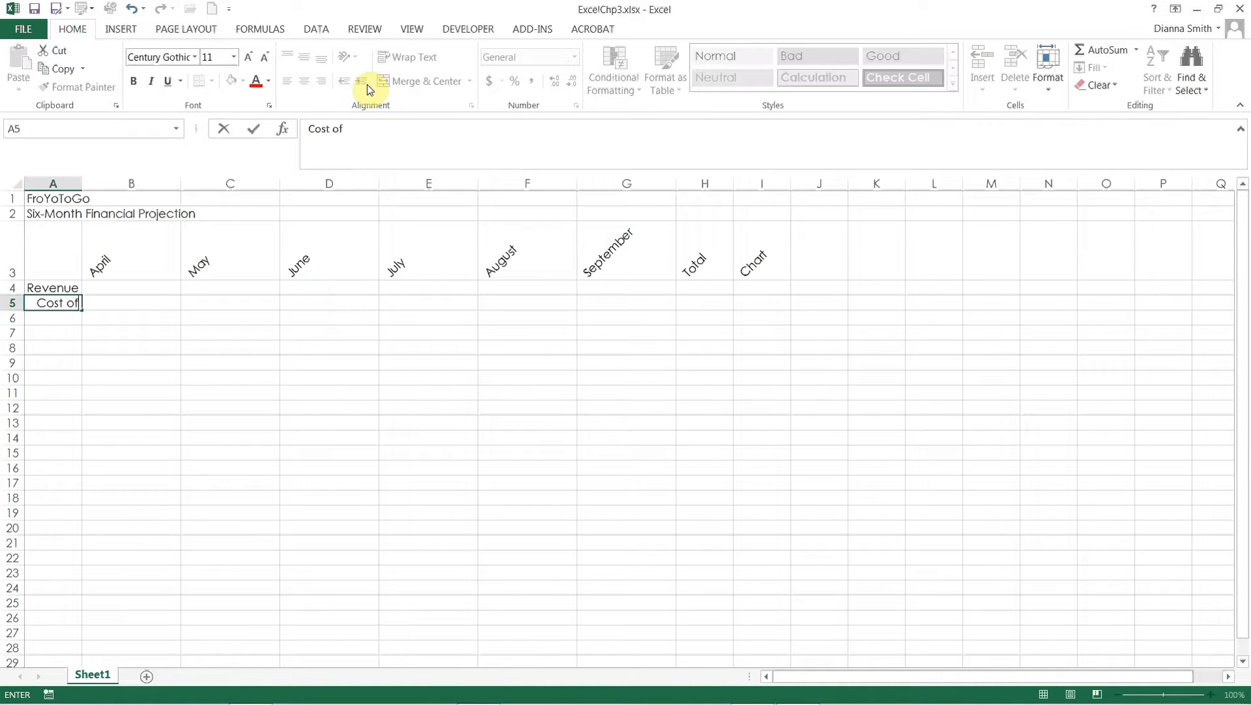
text( Goods sol)
key(BackSpace)
key(BackSpace)
key(BackSpace)
text(Sold)
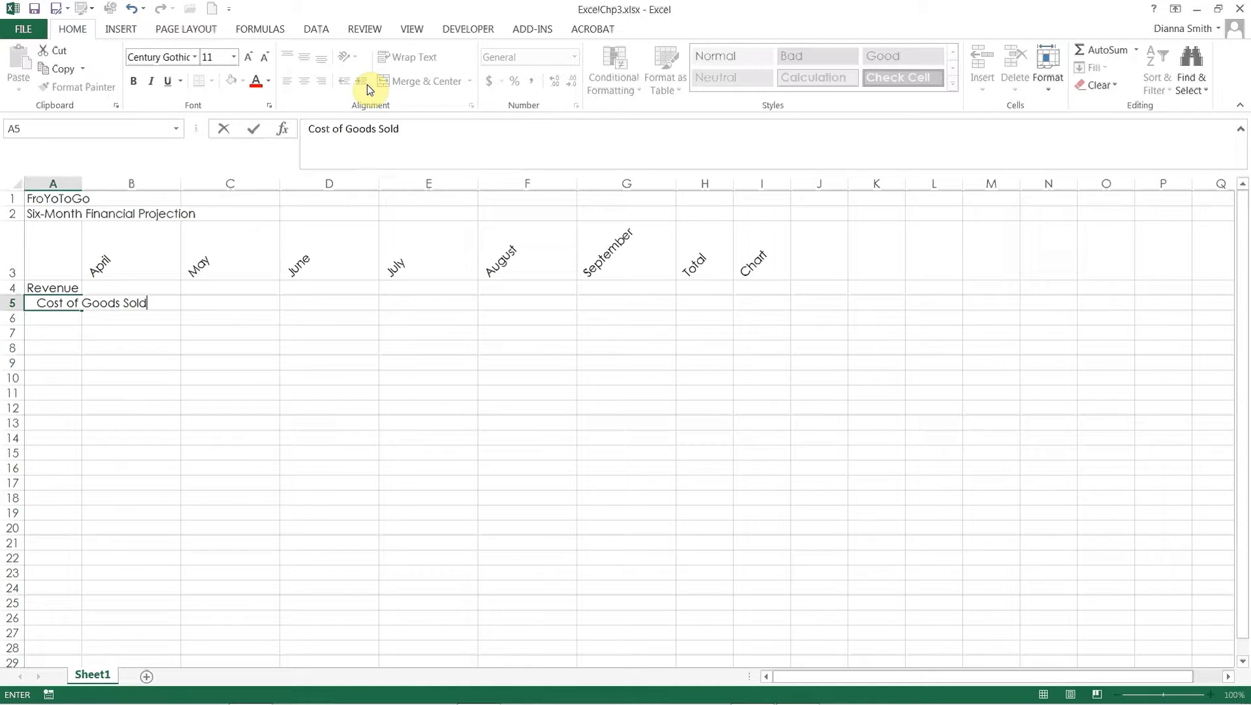
key(Return)
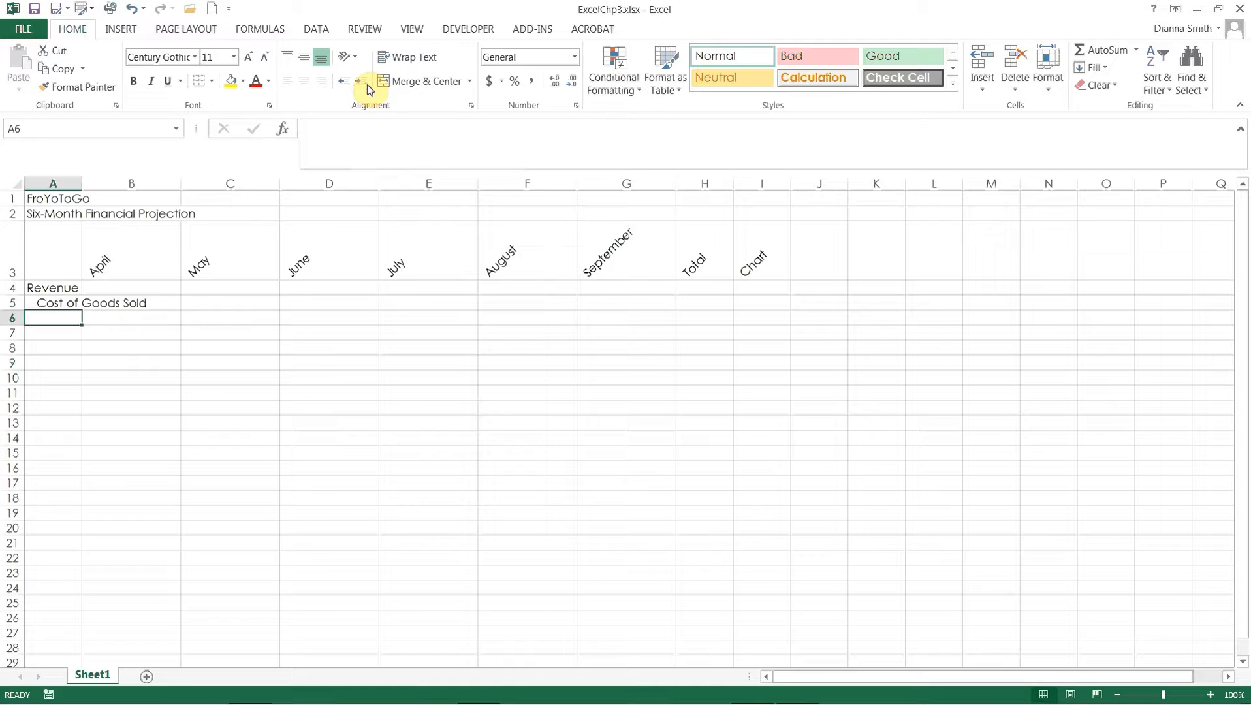
Enter the row label Gross Margin in cell A6 without an indent.
text(Gross)
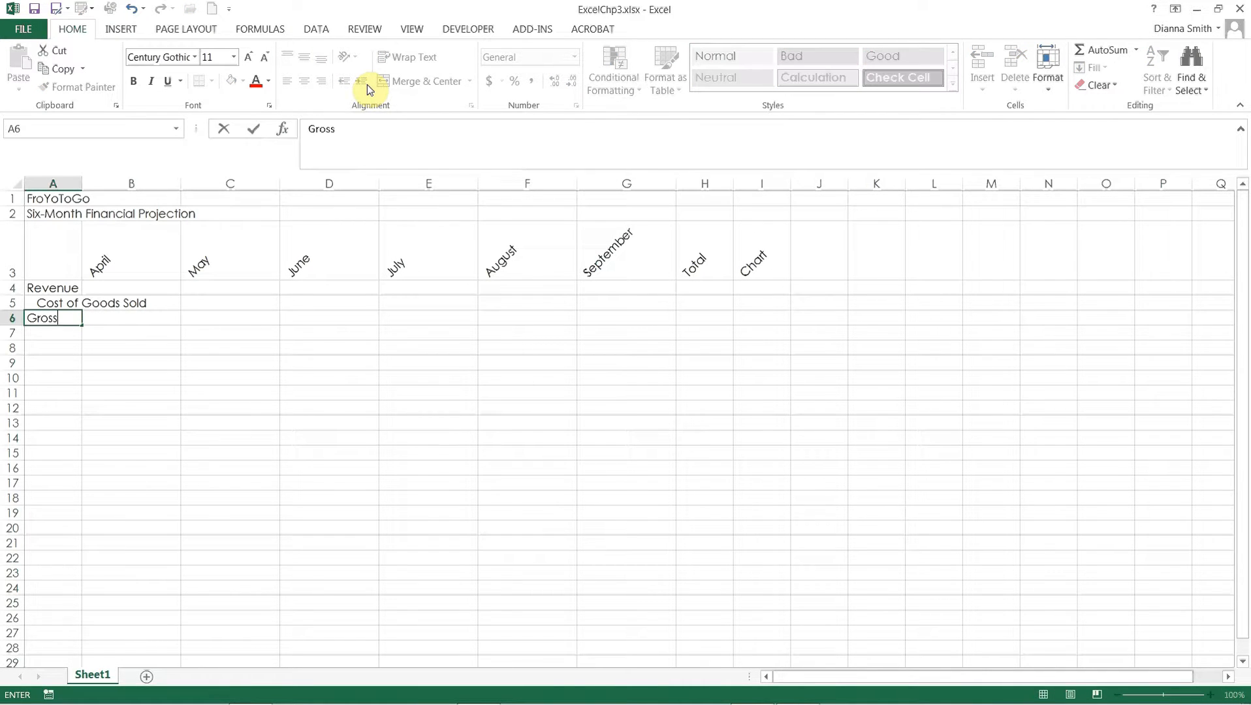
text( Margin)
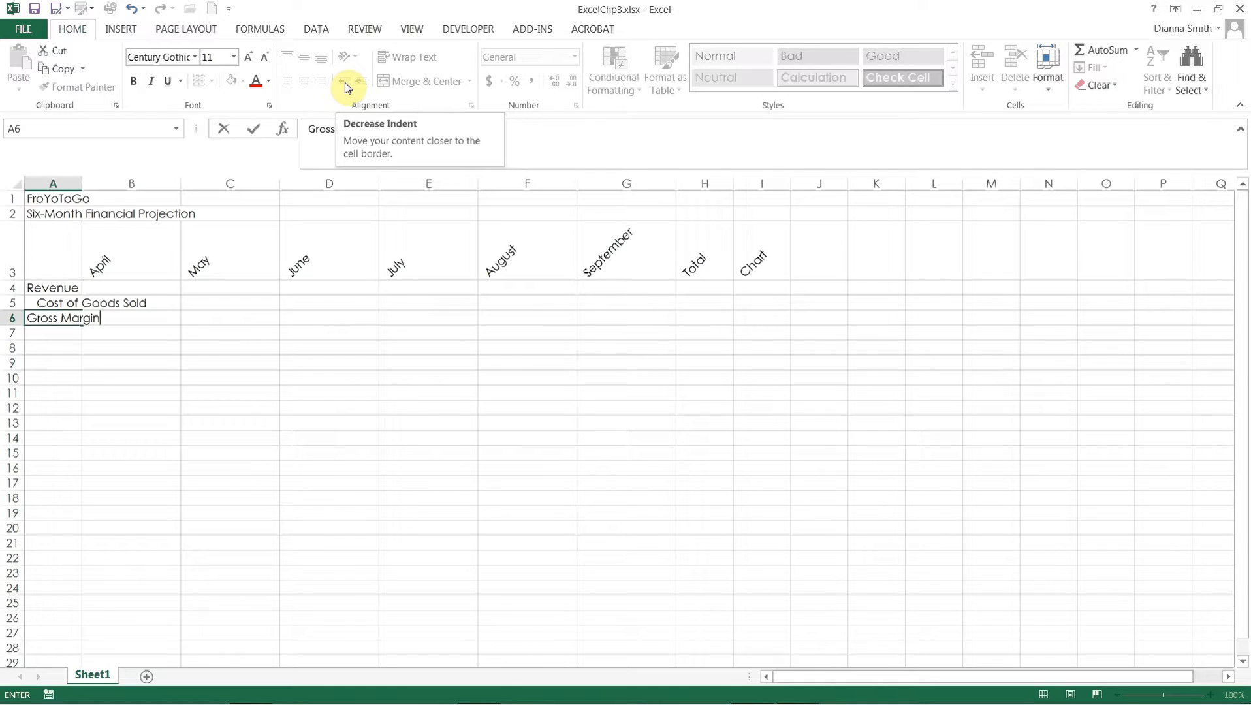
key(Return)
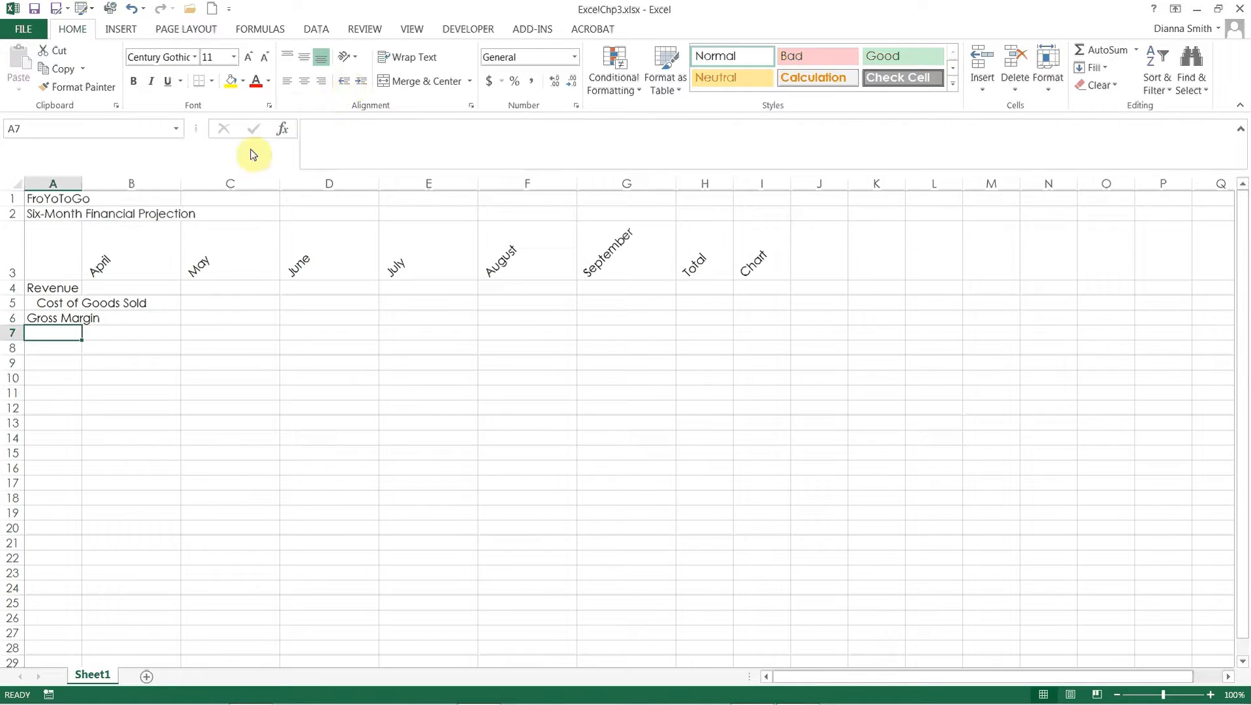
click(58, 319)
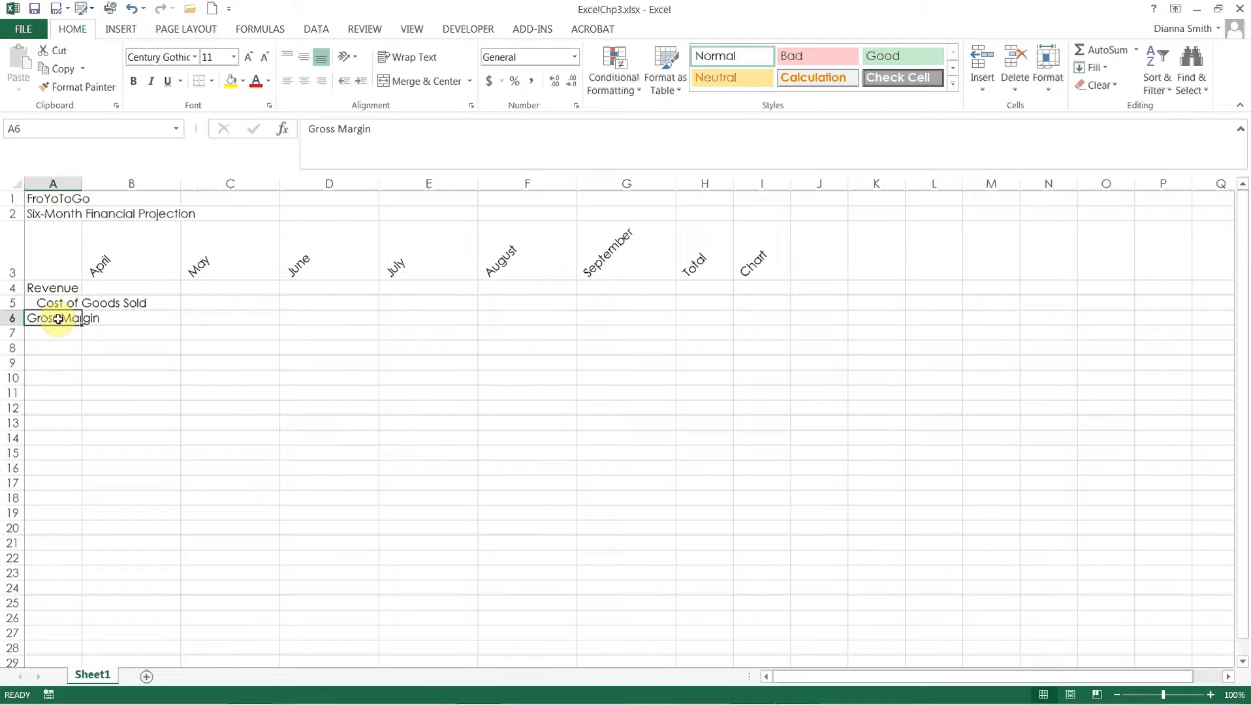
double_click(58, 319)
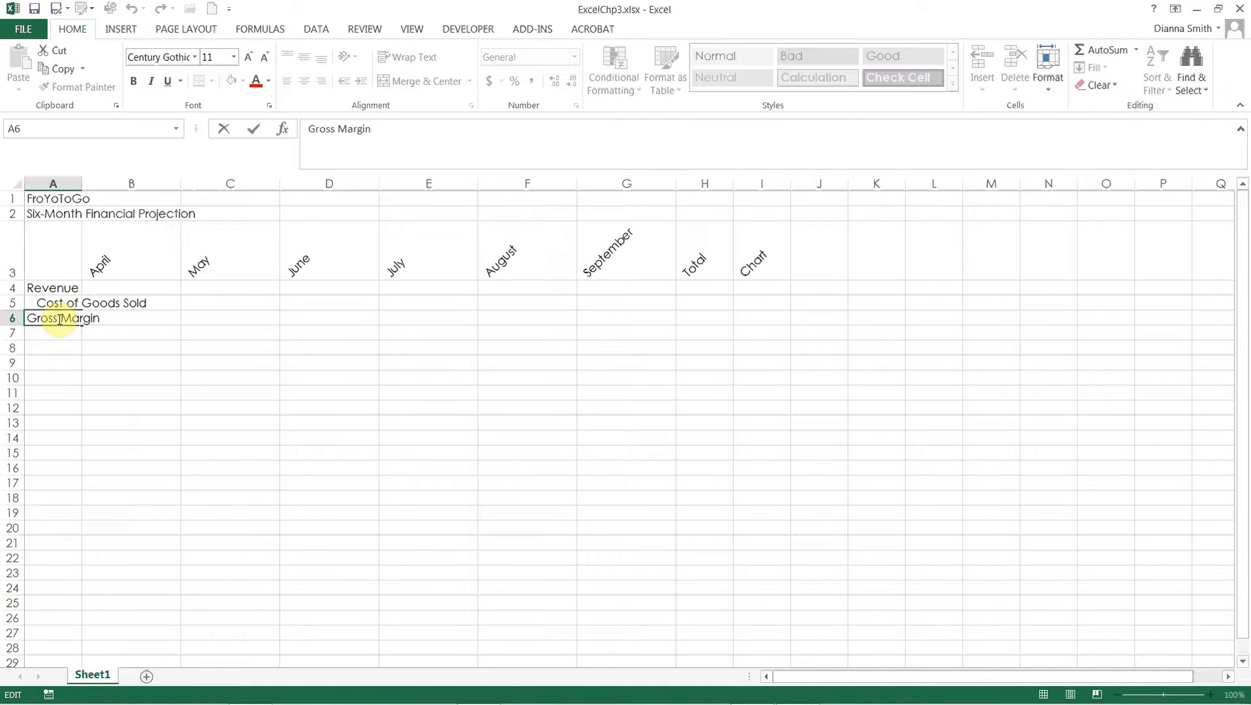
key(Escape)
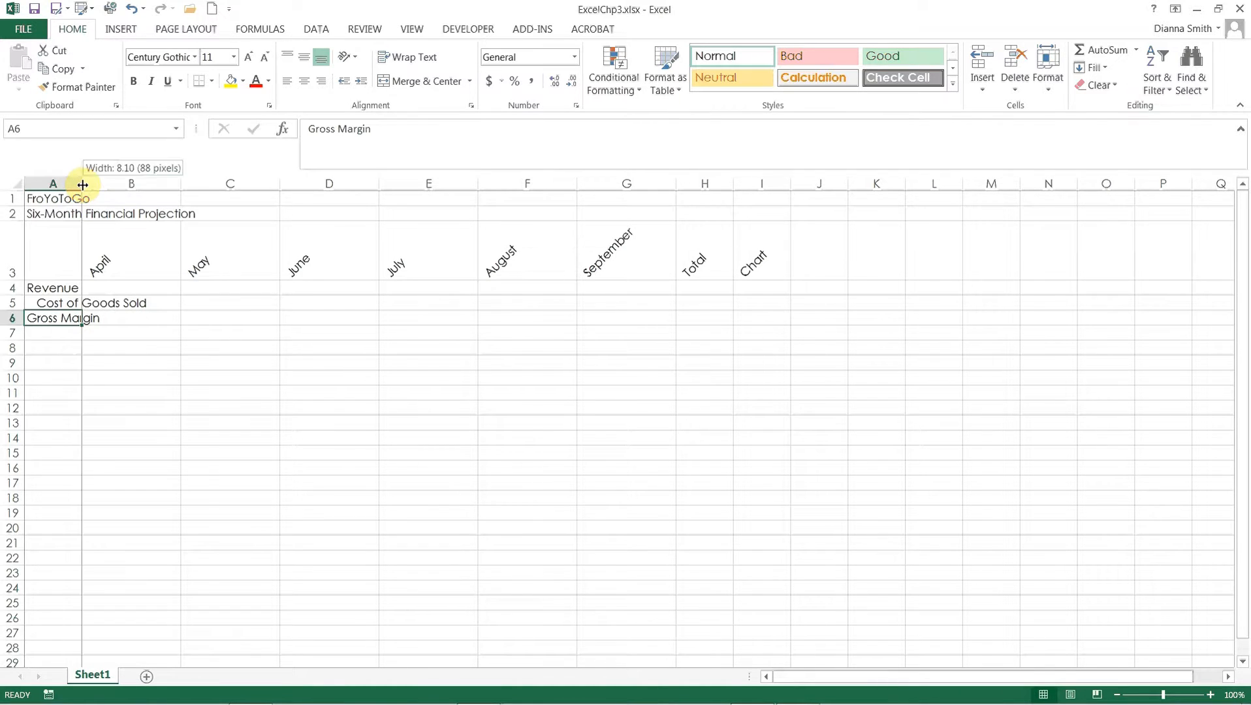
AutoFit the width of column A and enter the row label Expenses in cell A8.
double_click(82, 185)
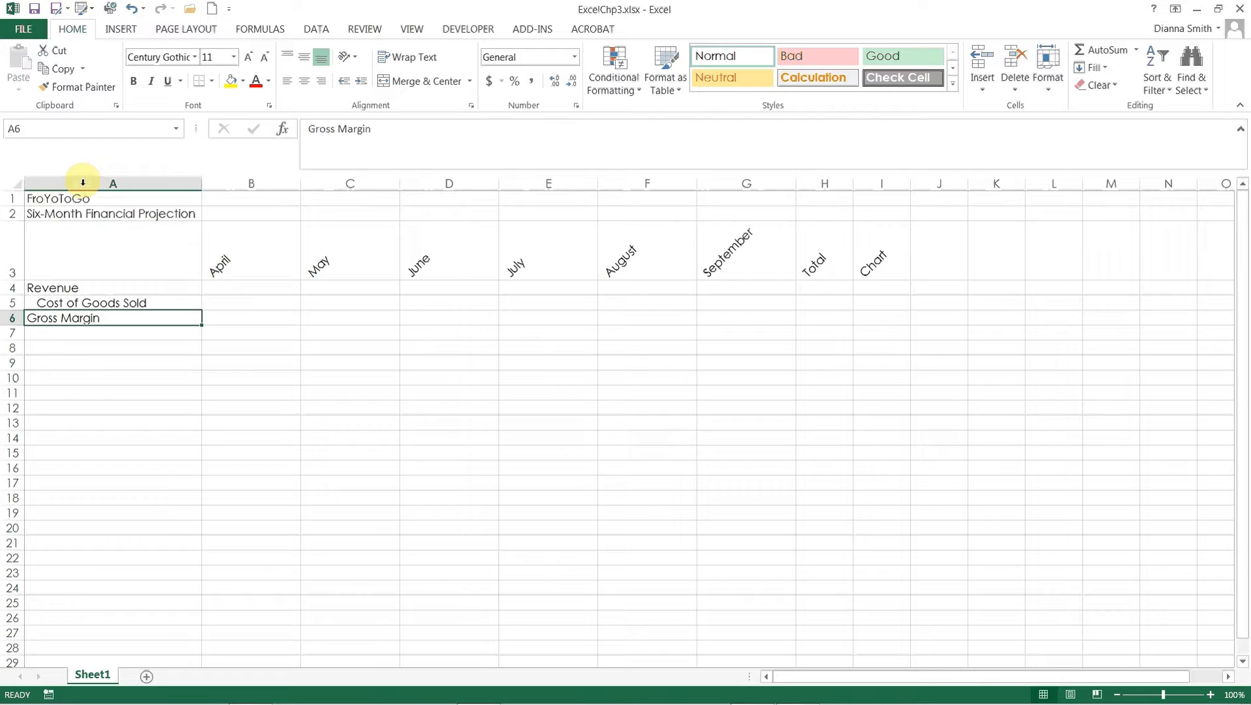
click(44, 351)
text(Expenses)
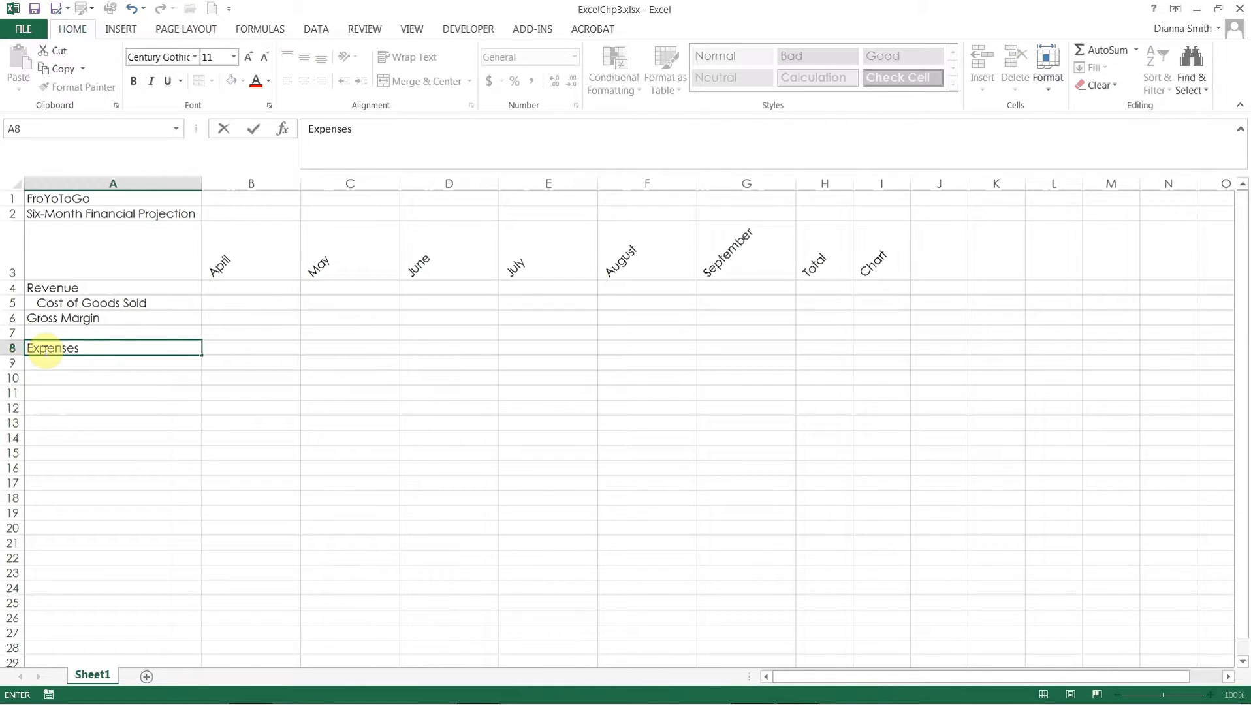
key(Return)
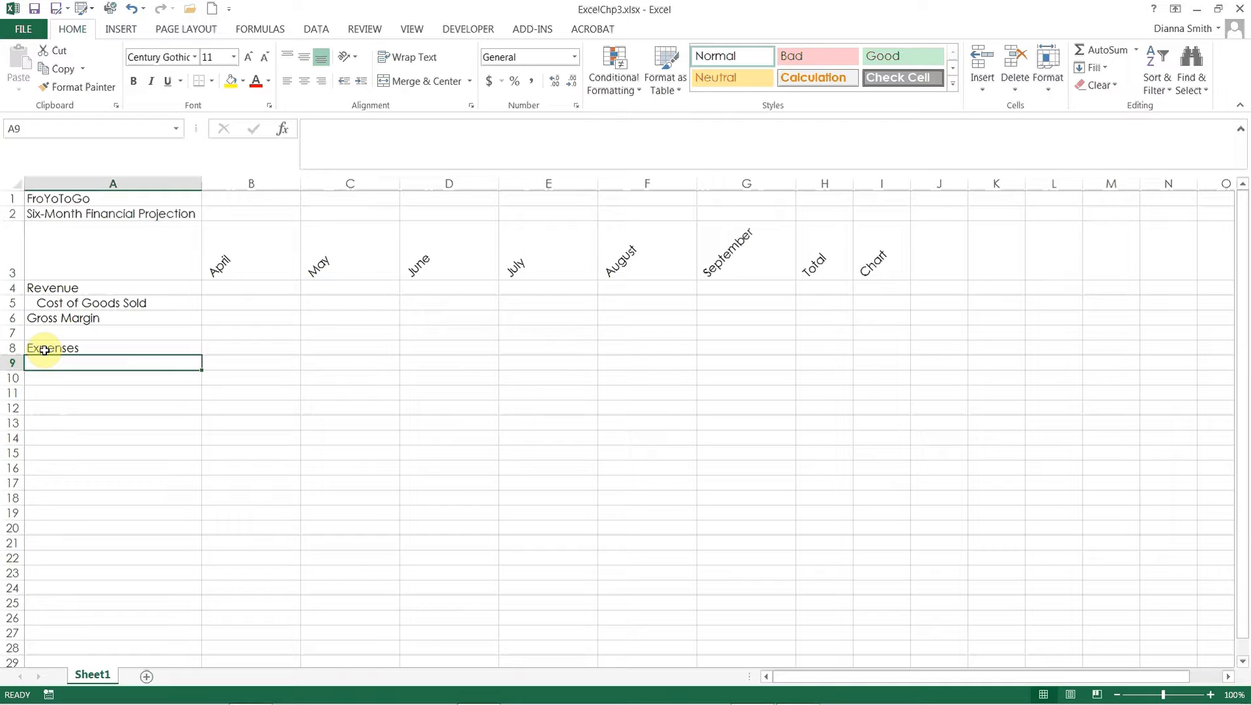
Enter the row label Bonus in cell A9 and indent it one level.
text(Bonus)
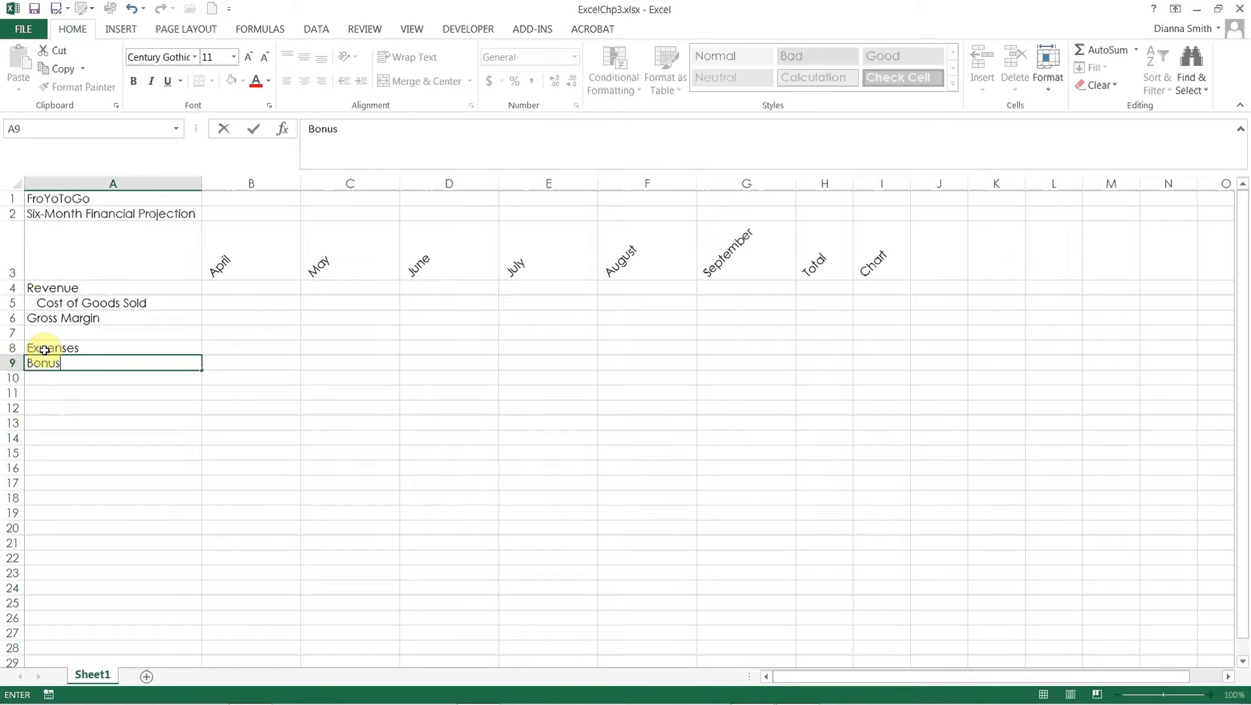
click(257, 128)
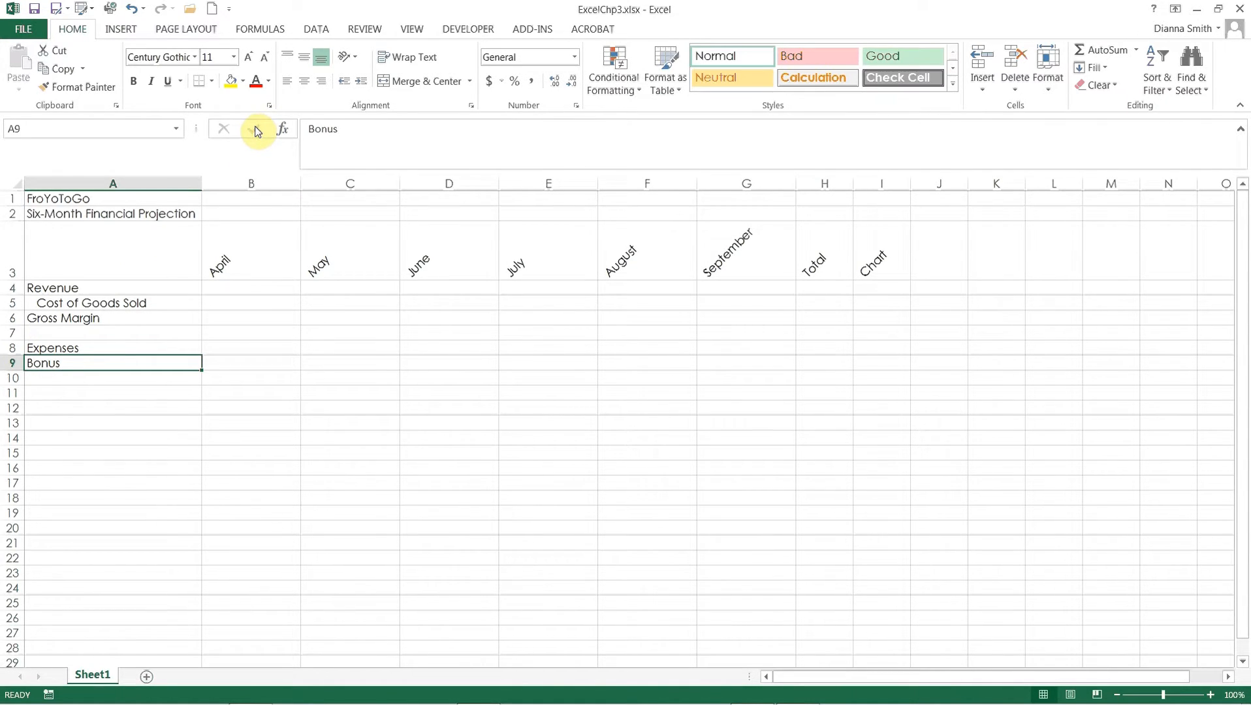
click(363, 81)
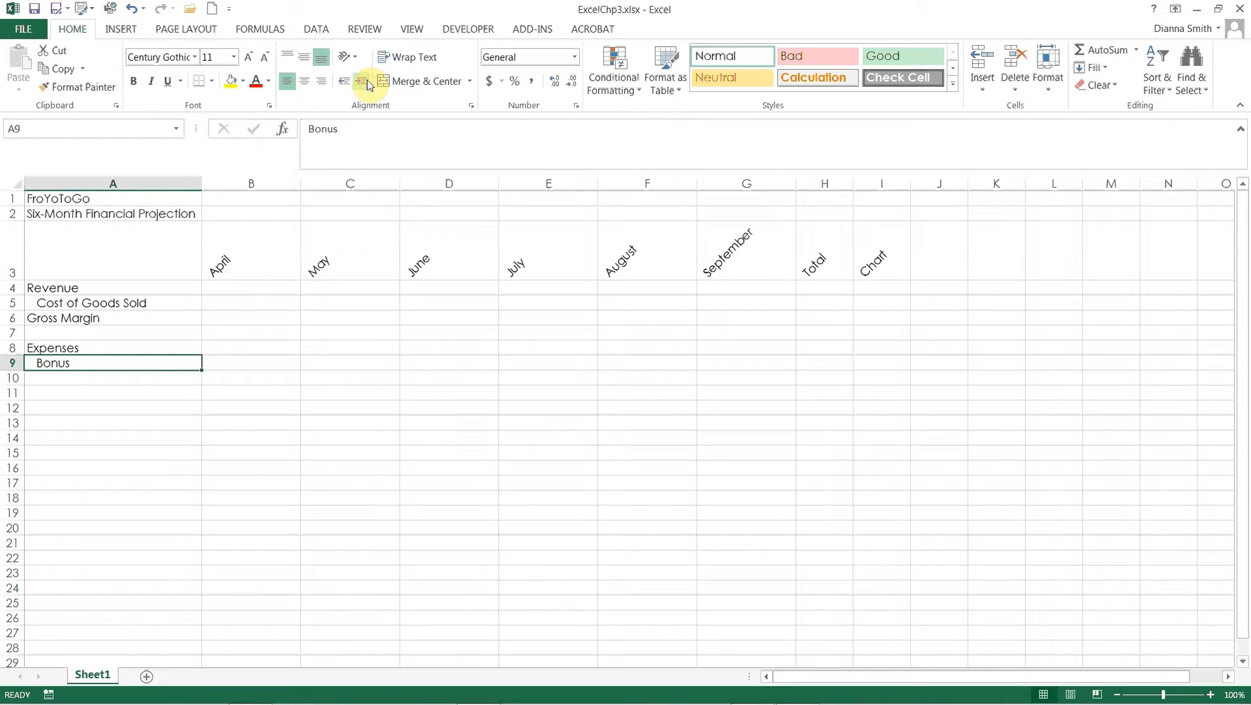
key(Return)
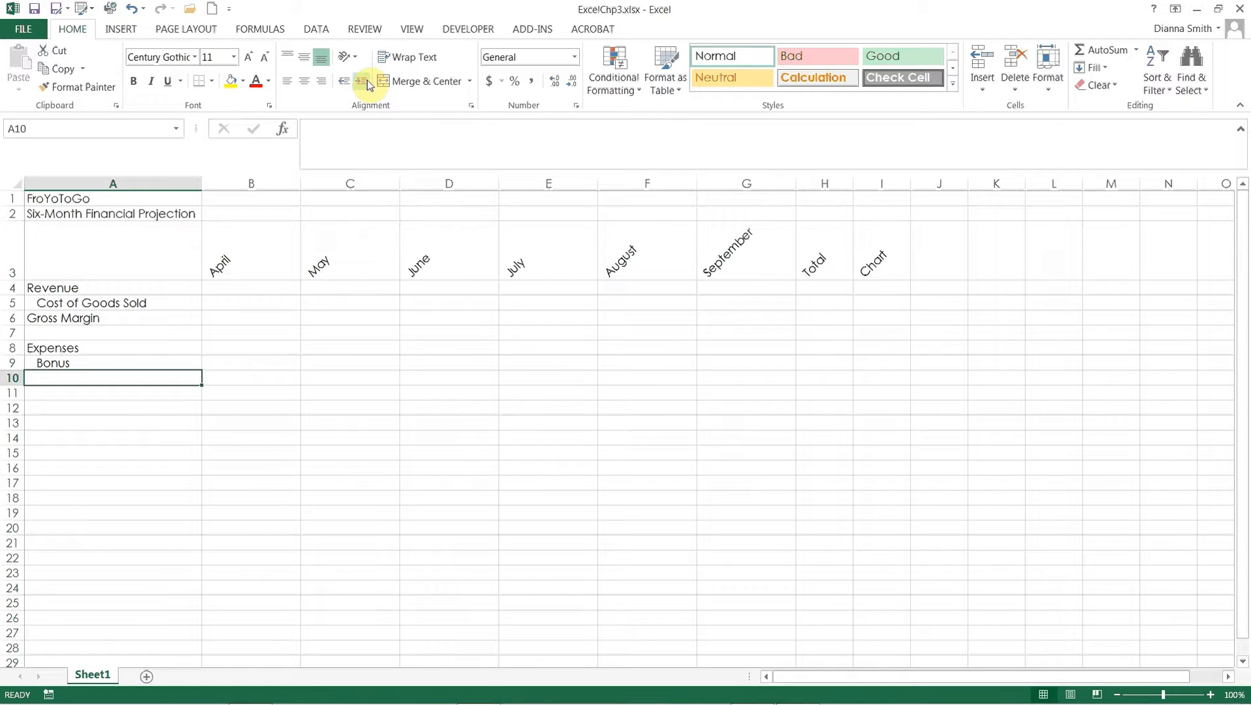
Enter the expense labels Commission, Kiosk Rental and marketing in cells A10 through A12.
text(Commis)
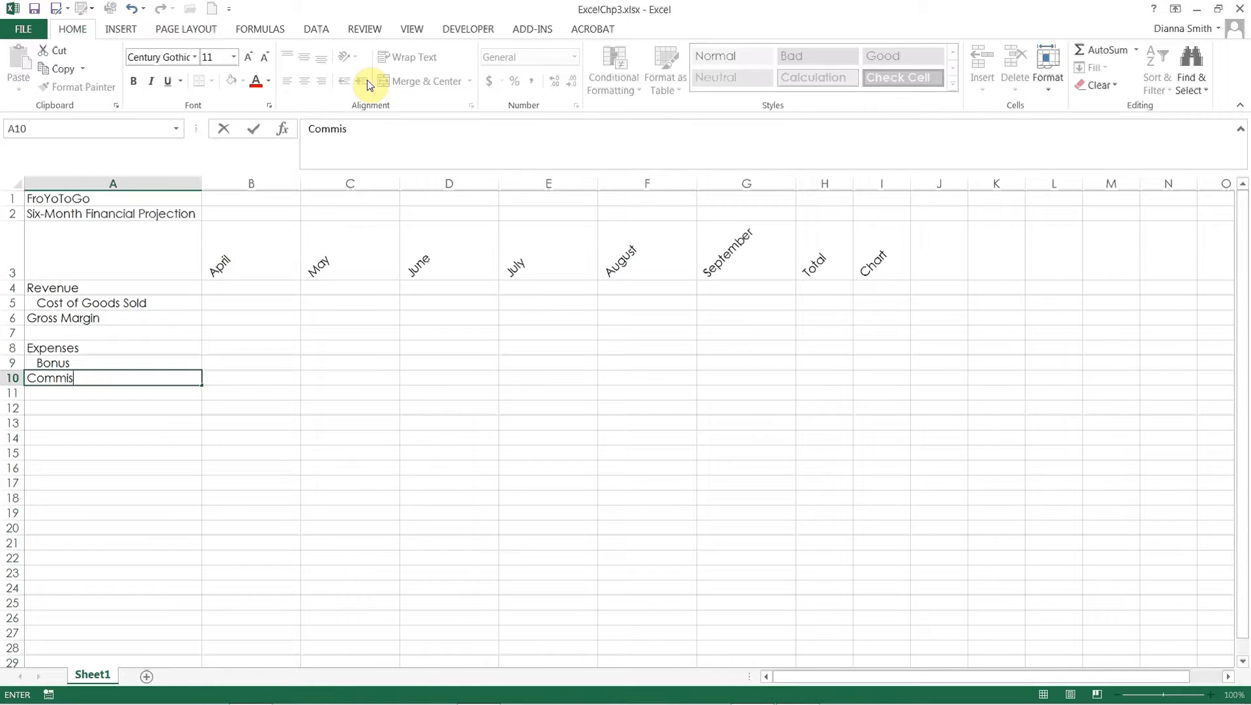
text(ision)
key(ctrl+Return)
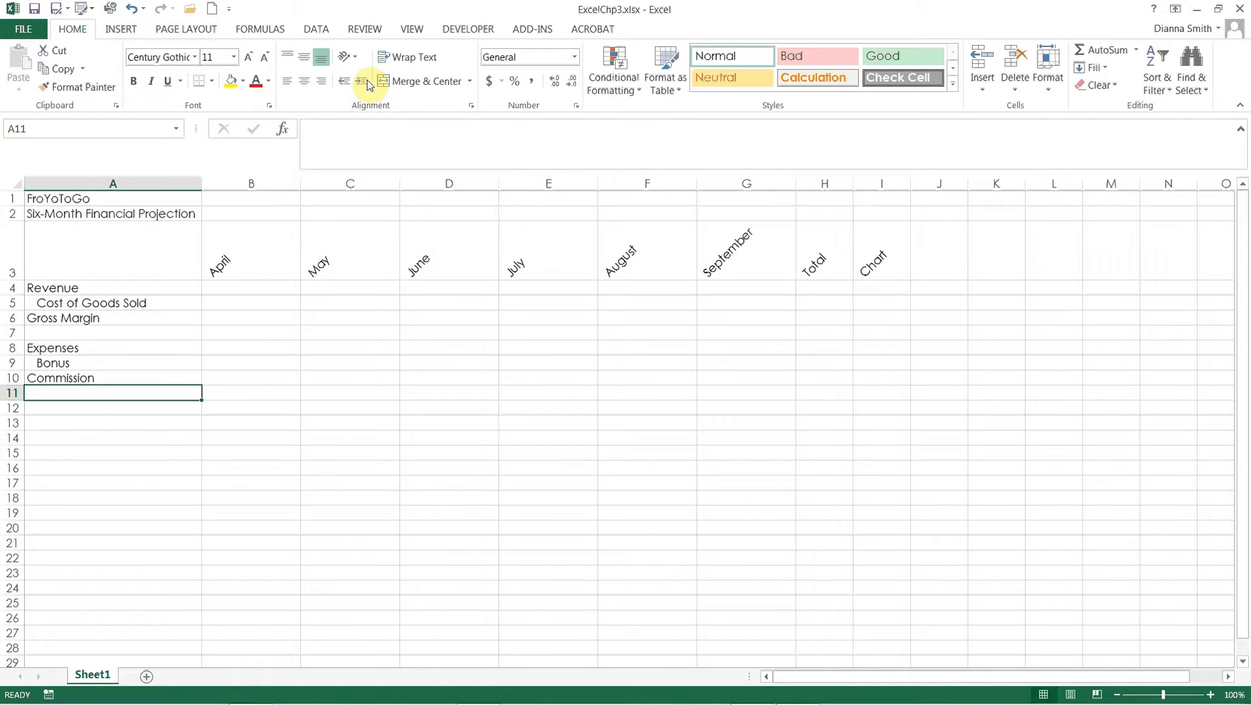
text(Kiosk )
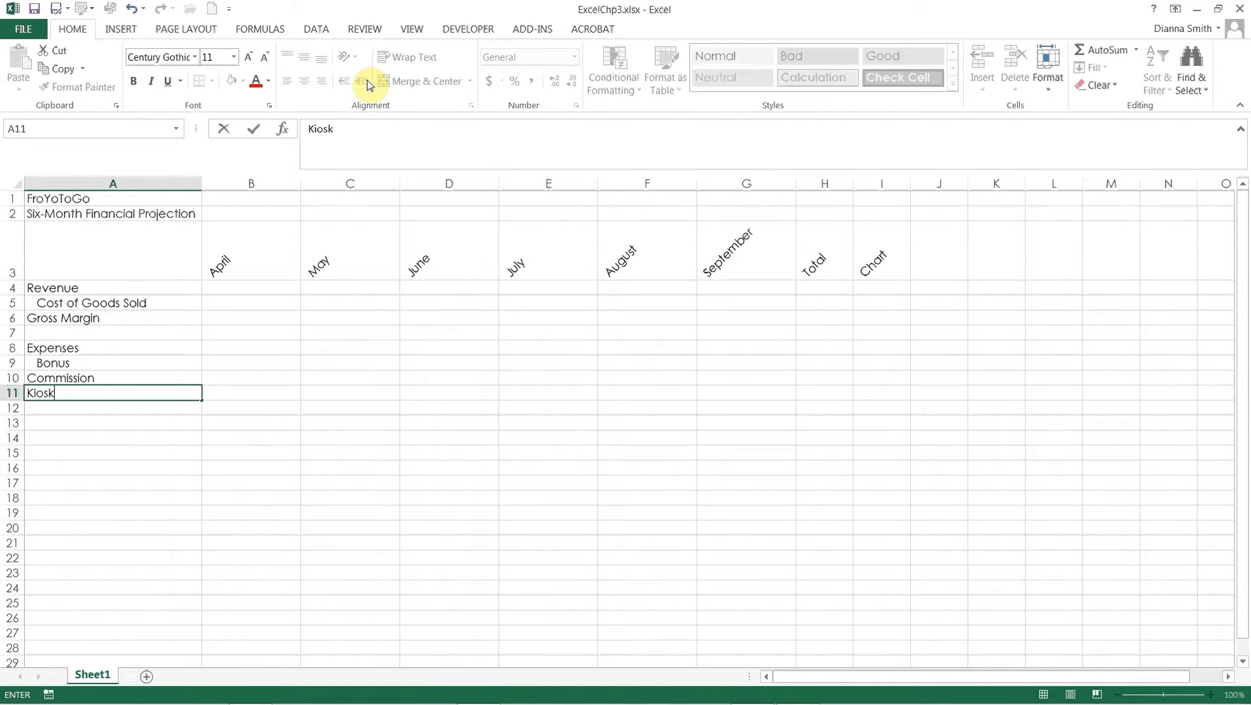
text(Rental)
key(Return)
text(marketing)
key(Return)
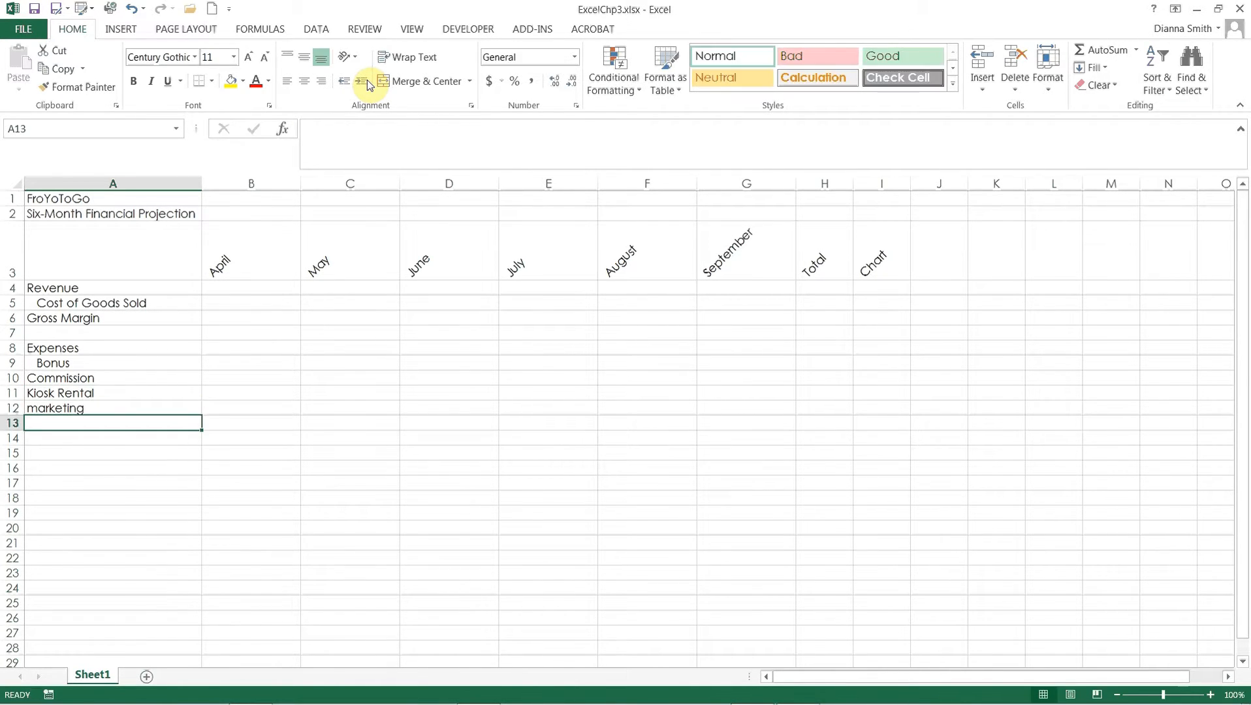
Enter Equipment Repair and Maintenance in cell A13 and indent the expense labels in A10 through A13 one level.
text(Equipment )
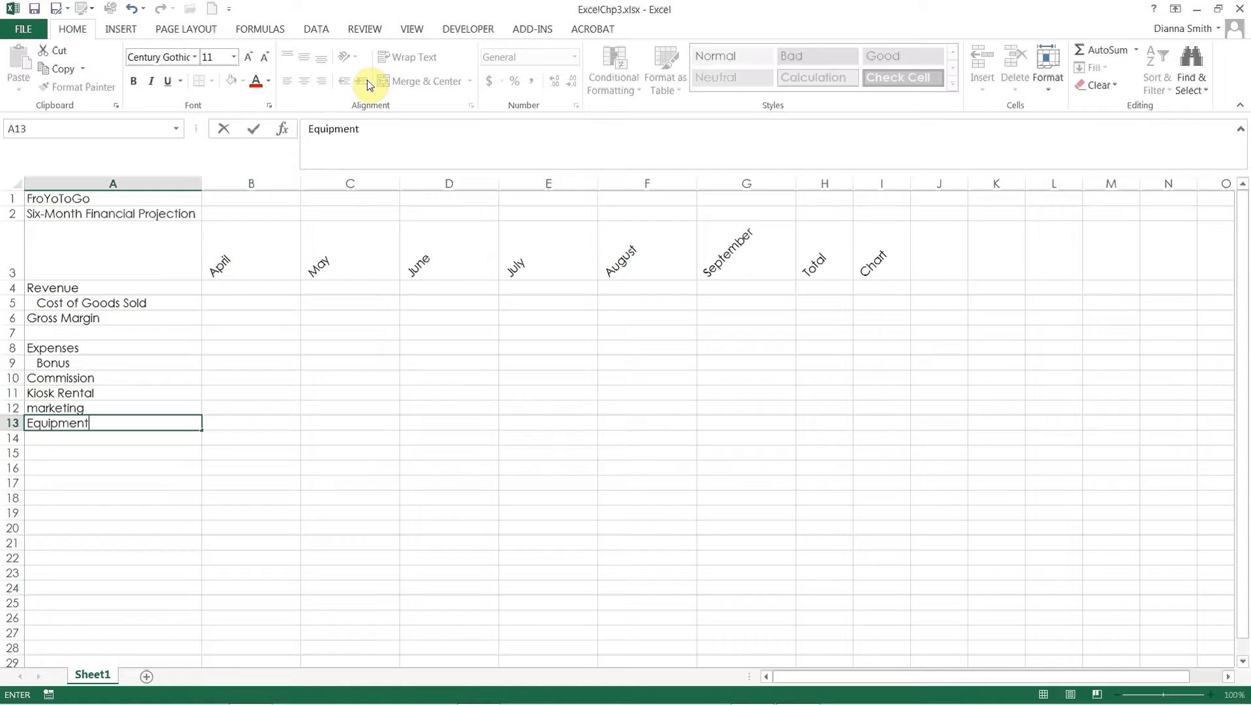
text(Repair and Ma)
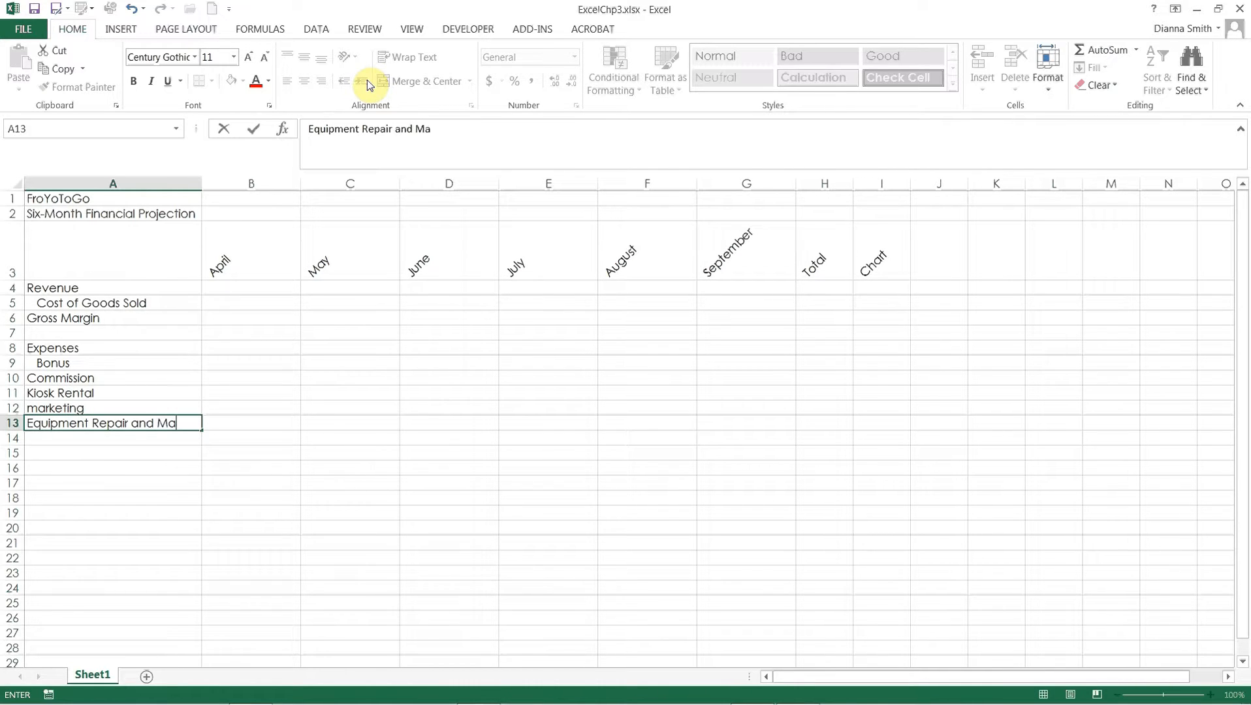
text(intenance)
key(Return)
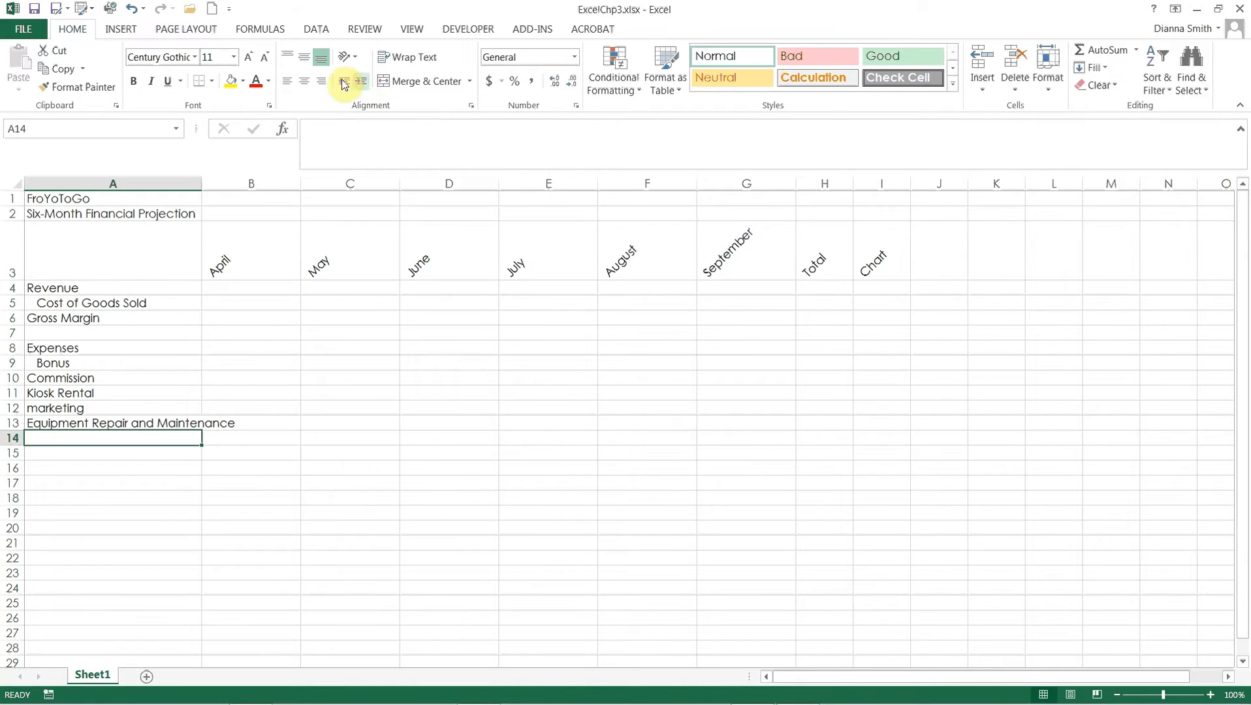
drag(78, 376, 79, 424)
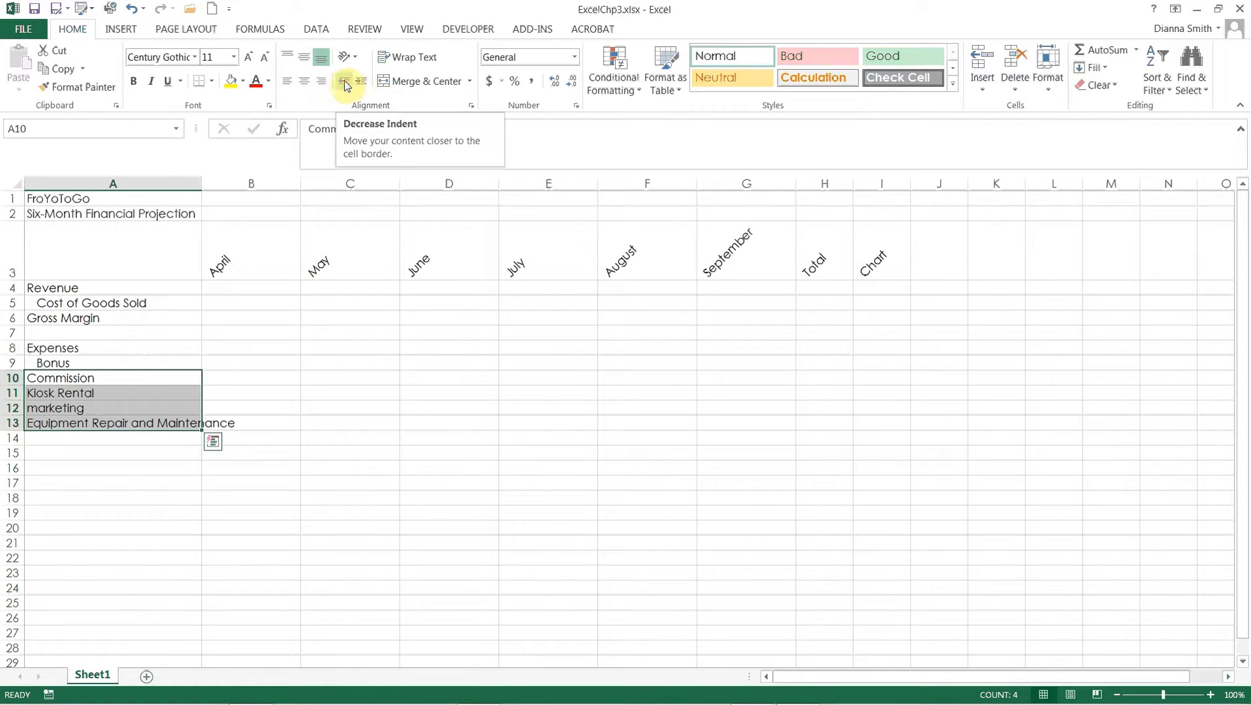
click(361, 82)
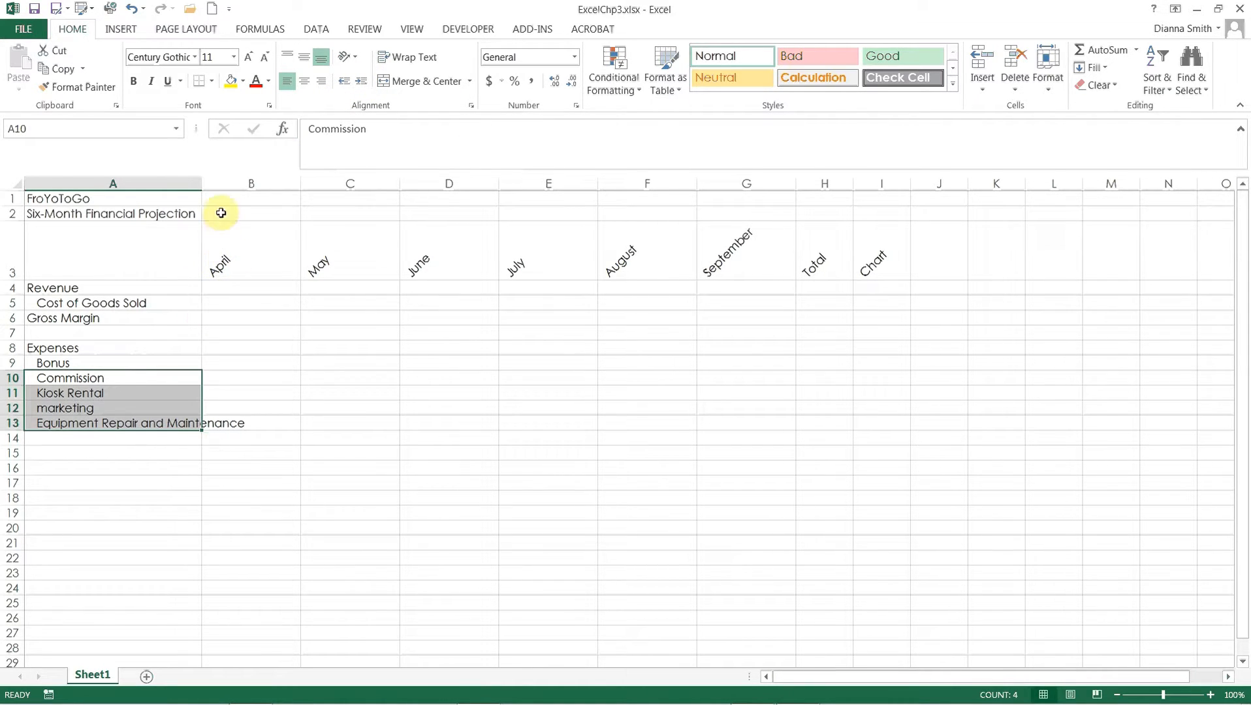
Enter the row label Total Expenses in cell A14 and remove its indent.
click(135, 440)
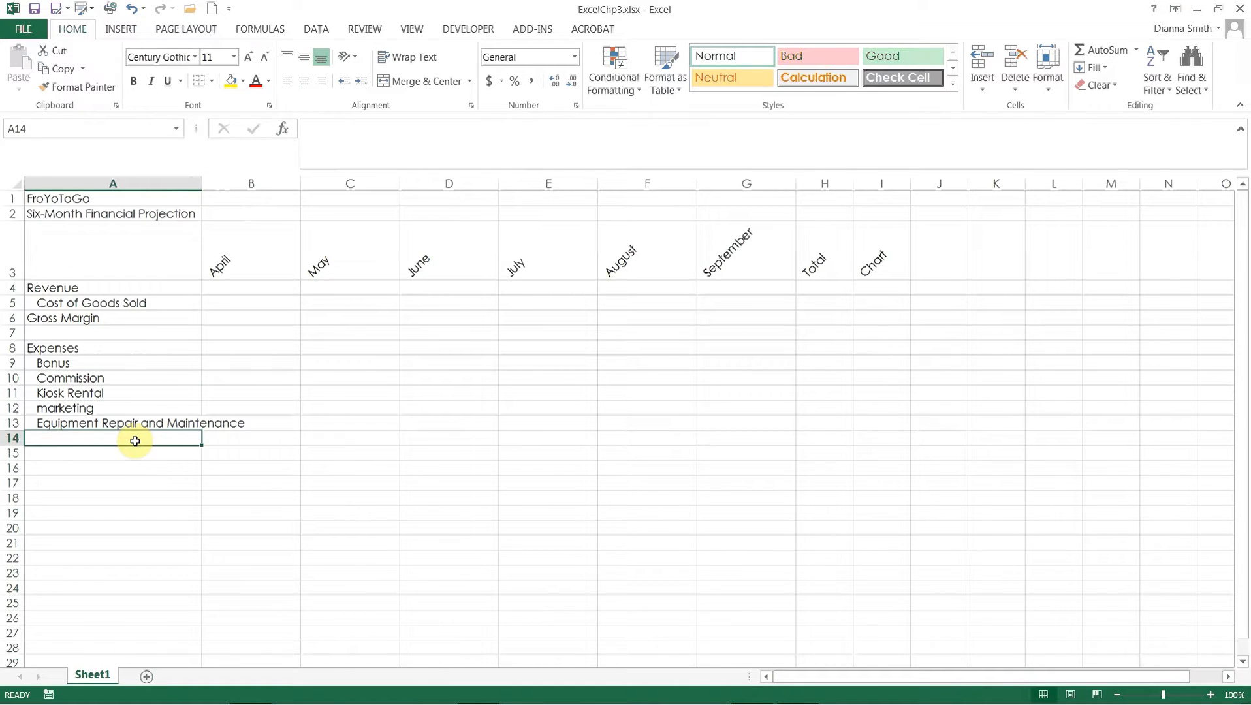
text(T)
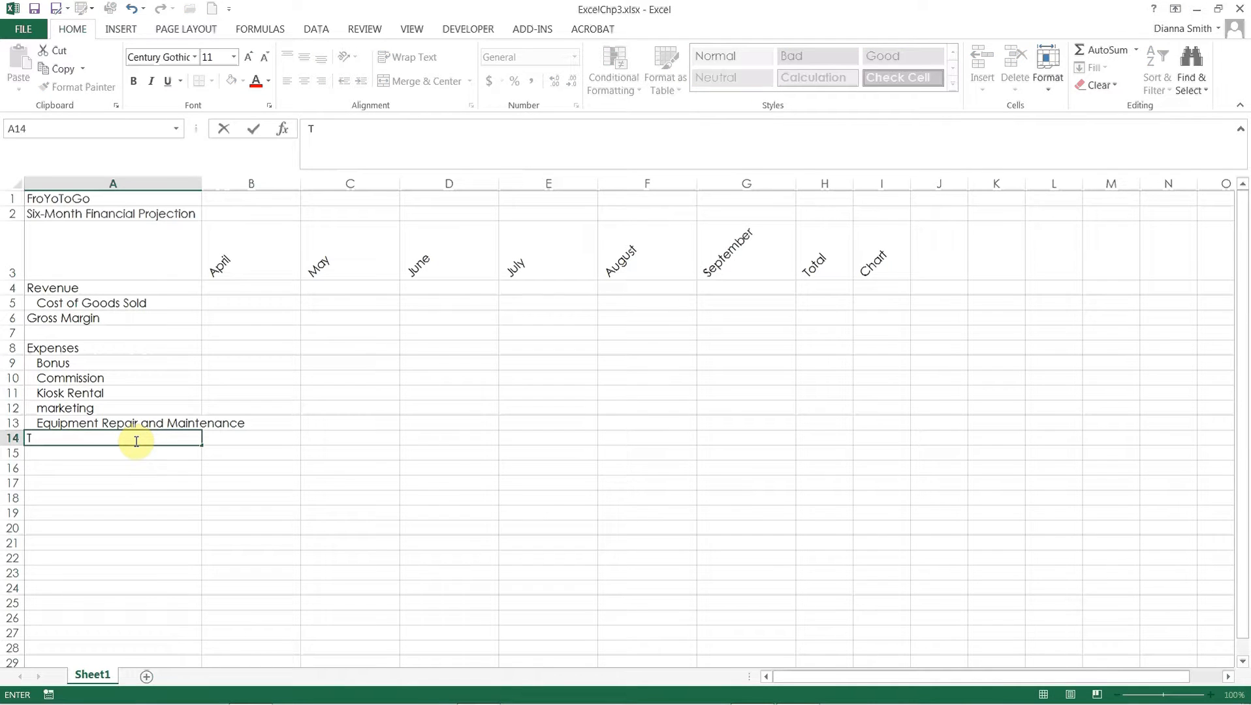
text(otal Expenses)
key(Return)
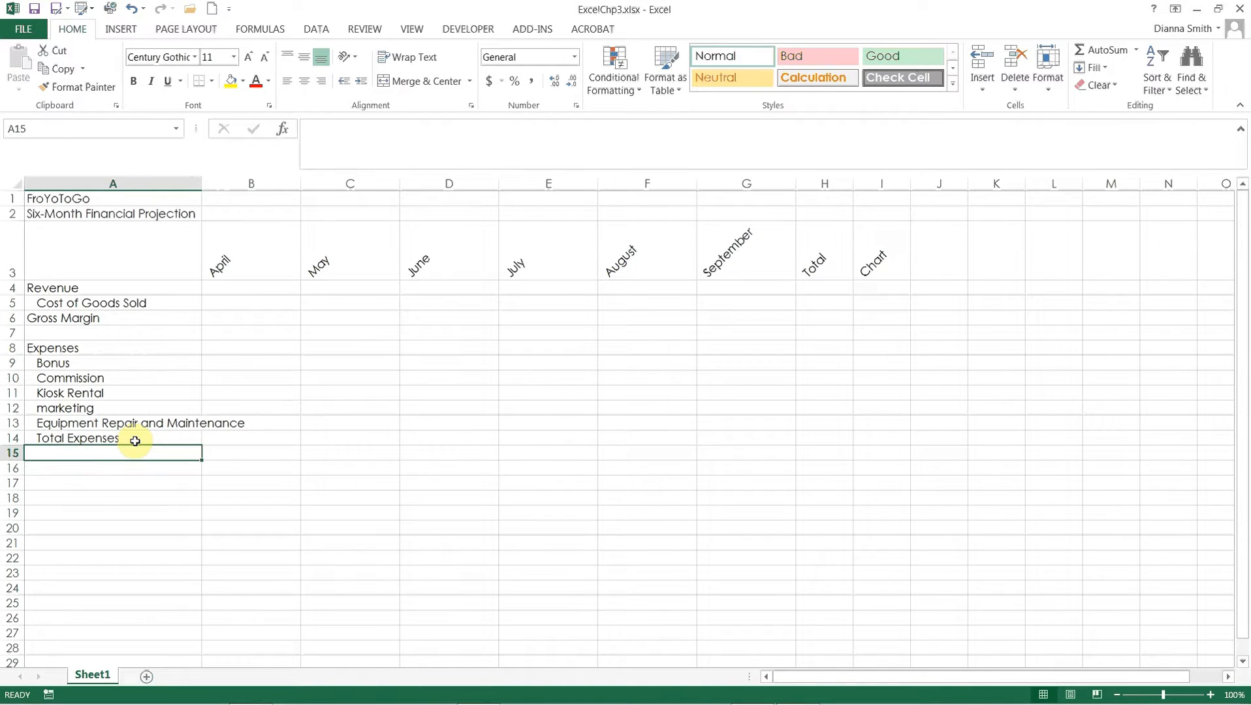
click(136, 439)
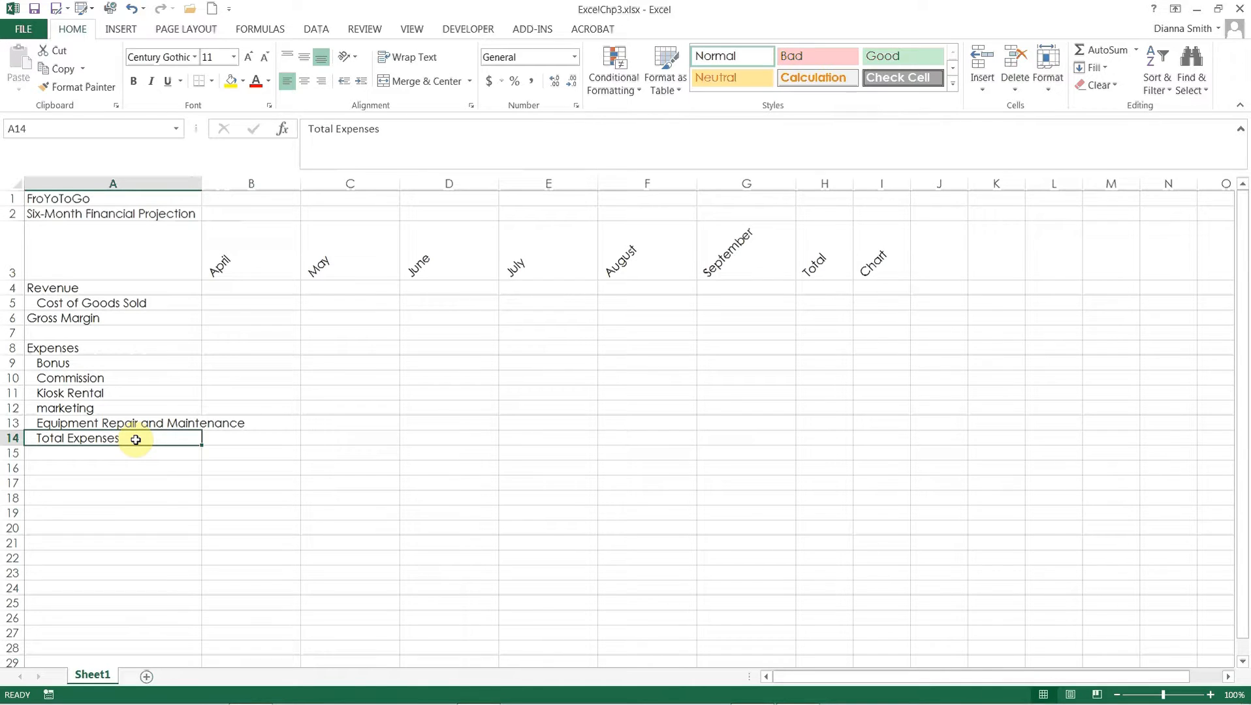
click(346, 83)
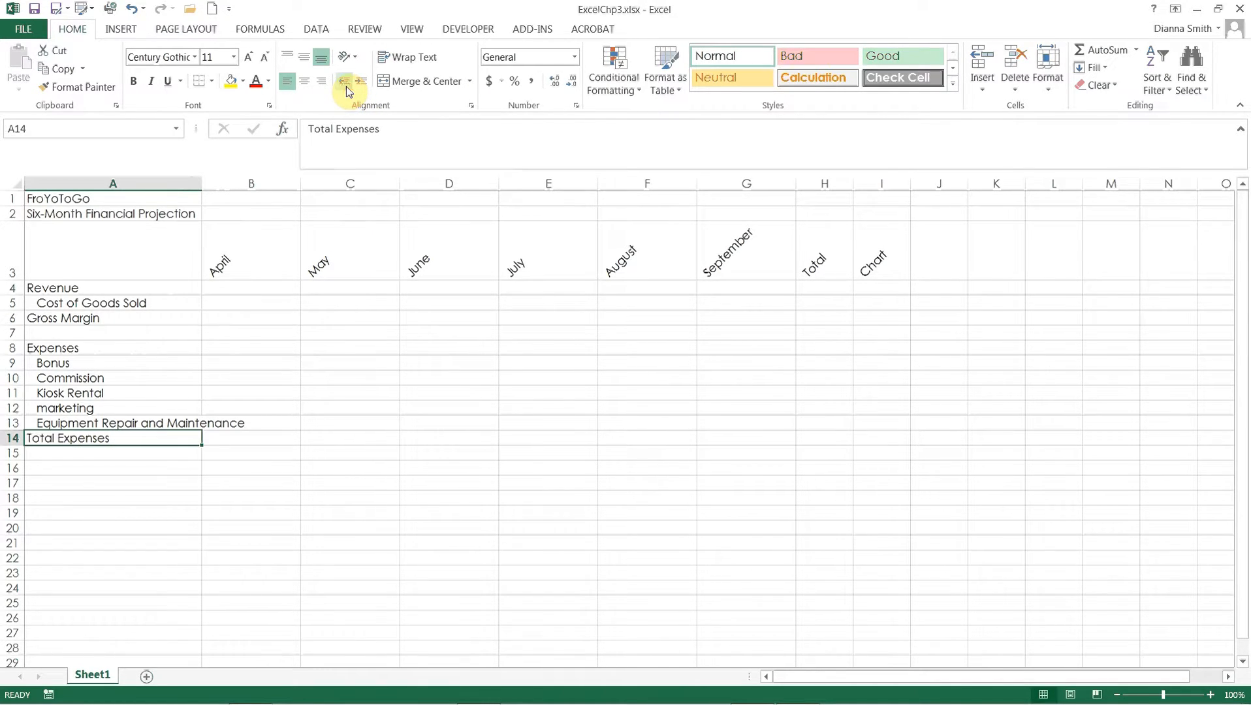
Enter the row label Operating Income in cell A16, leaving row 15 blank.
key(Down)
key(Down)
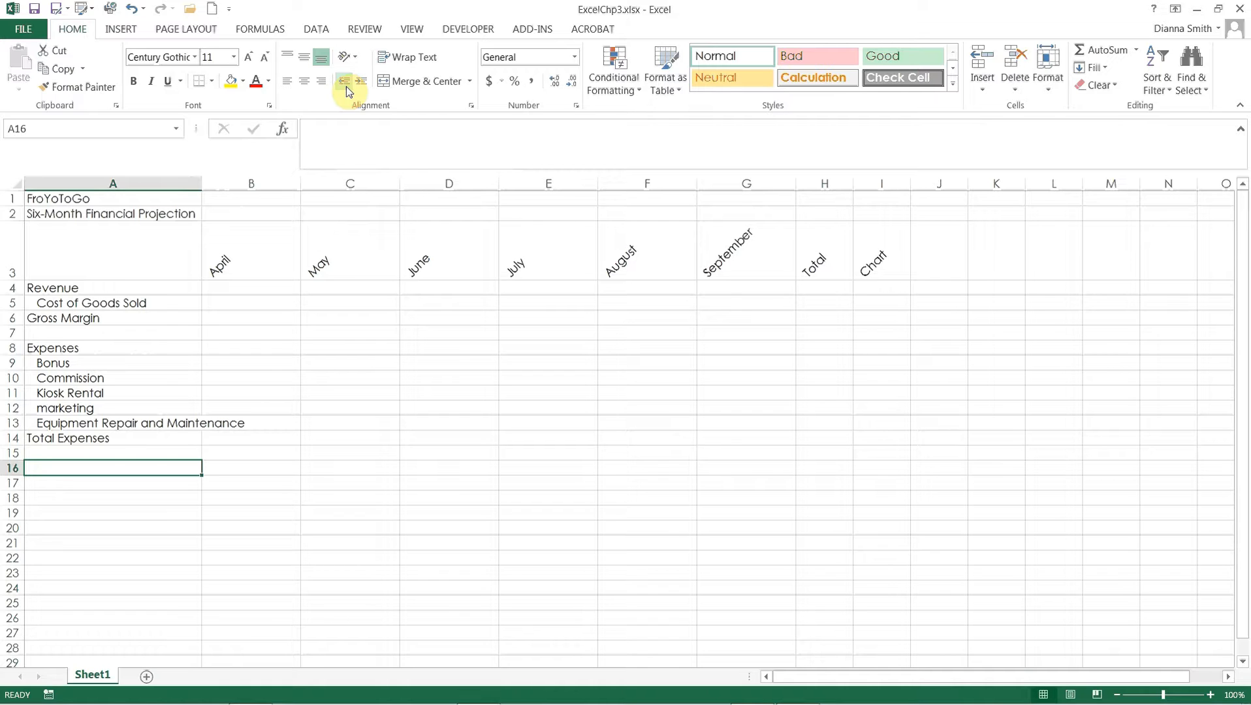
text(OPER)
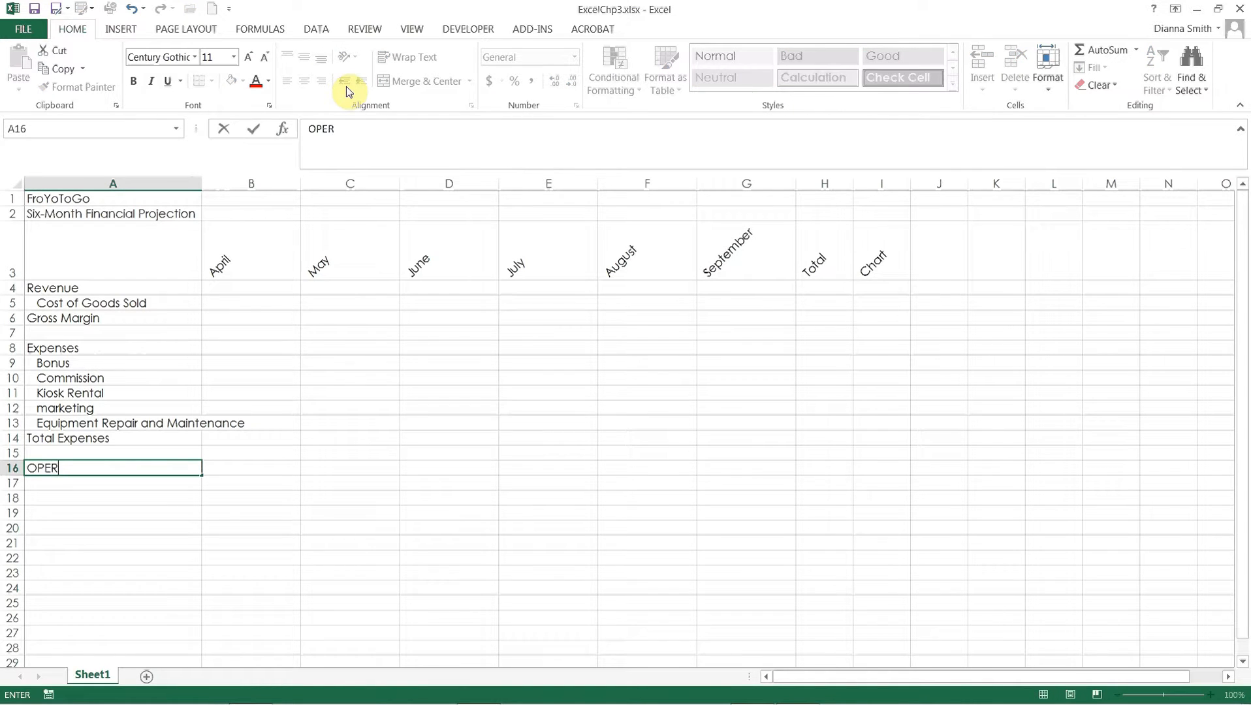
key(BackSpace)
key(BackSpace)
key(BackSpace)
text(erat)
key(BackSpace)
key(BackSpace)
key(BackSpace)
key(BackSpace)
text(perating Income)
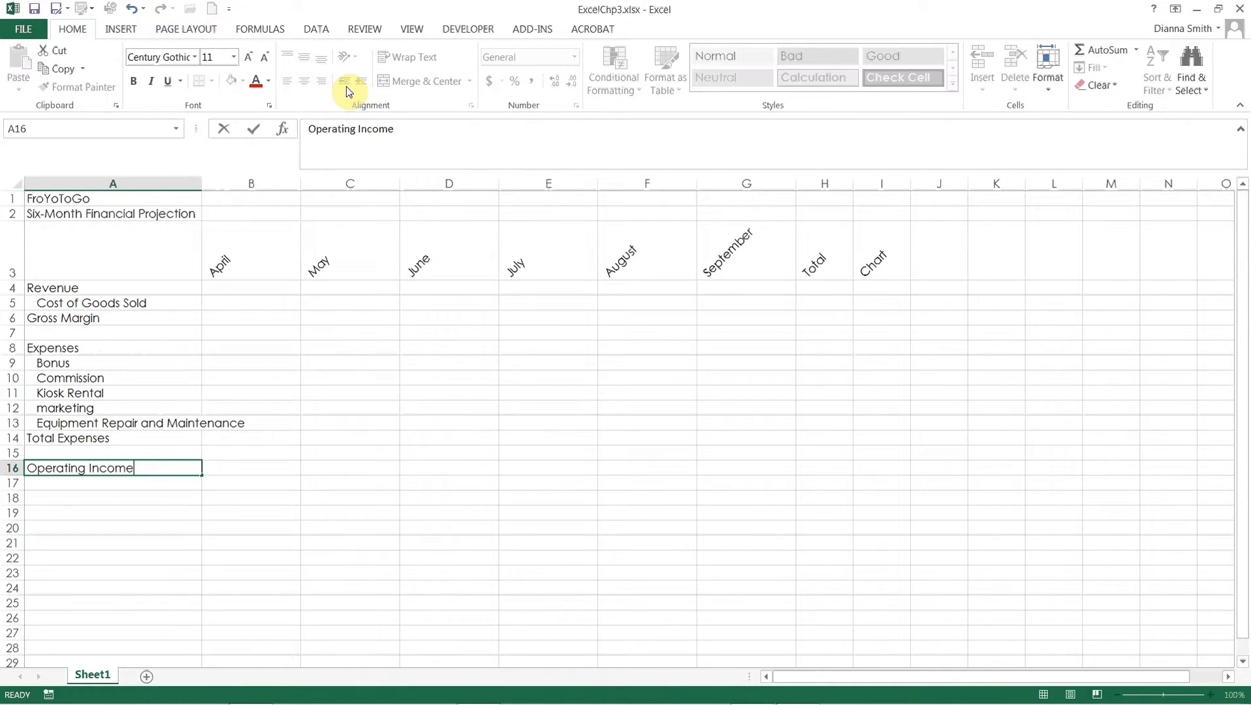
key(Return)
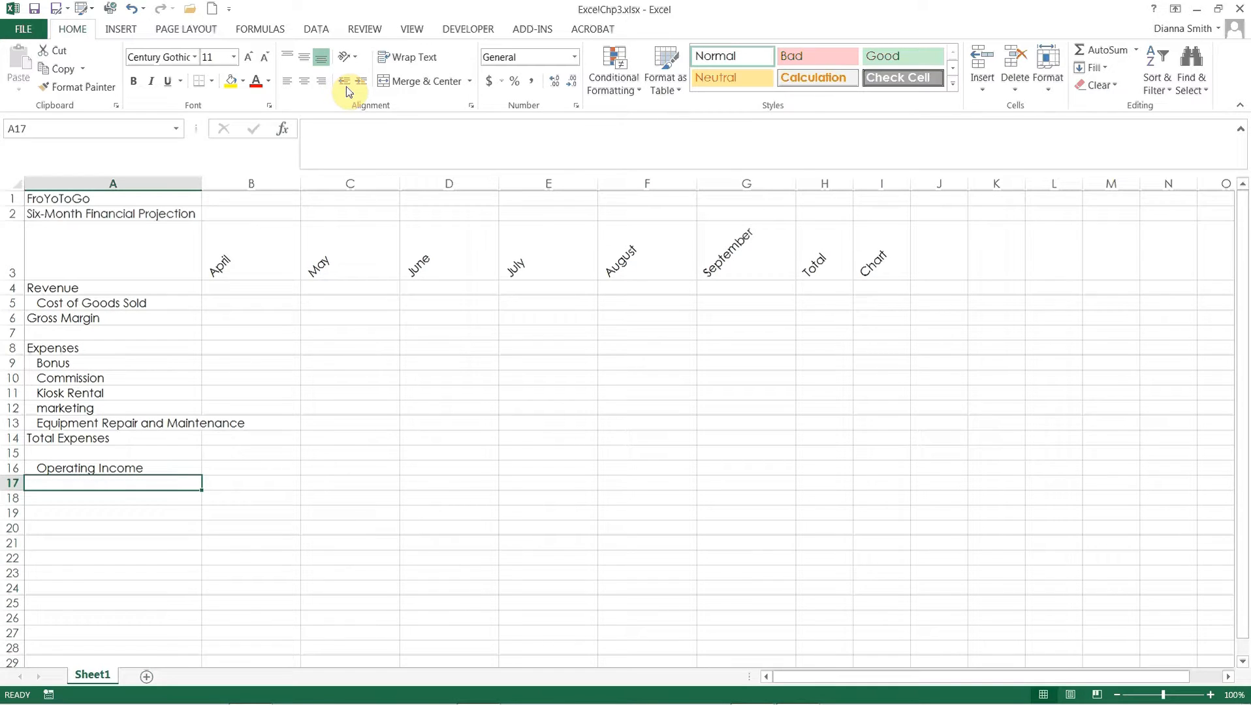
Remove the indent from the Operating Income label and save the workbook.
click(87, 468)
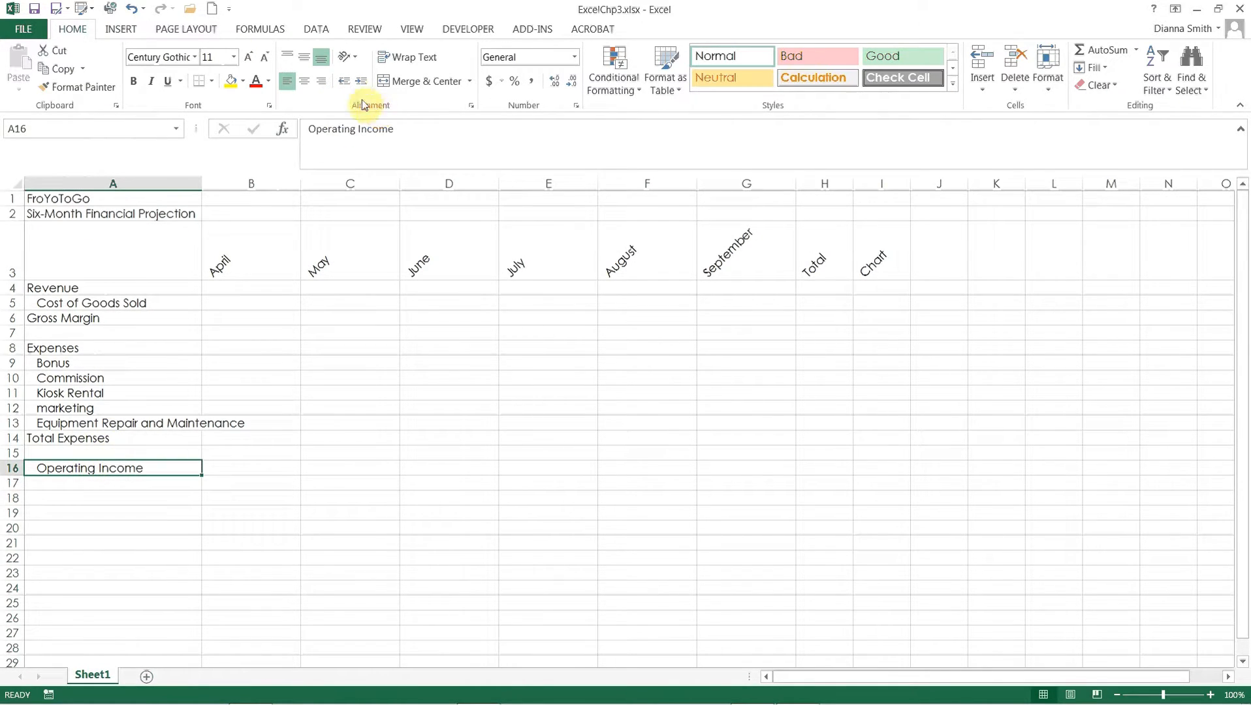
click(344, 81)
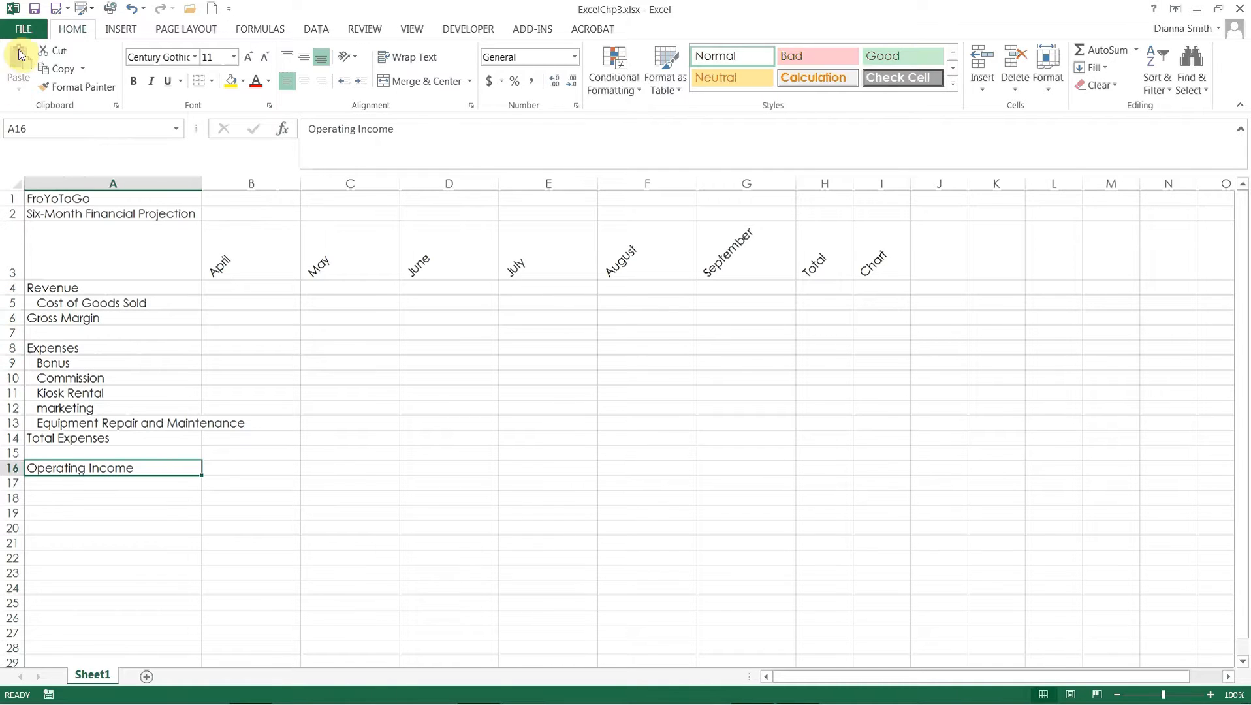
click(35, 11)
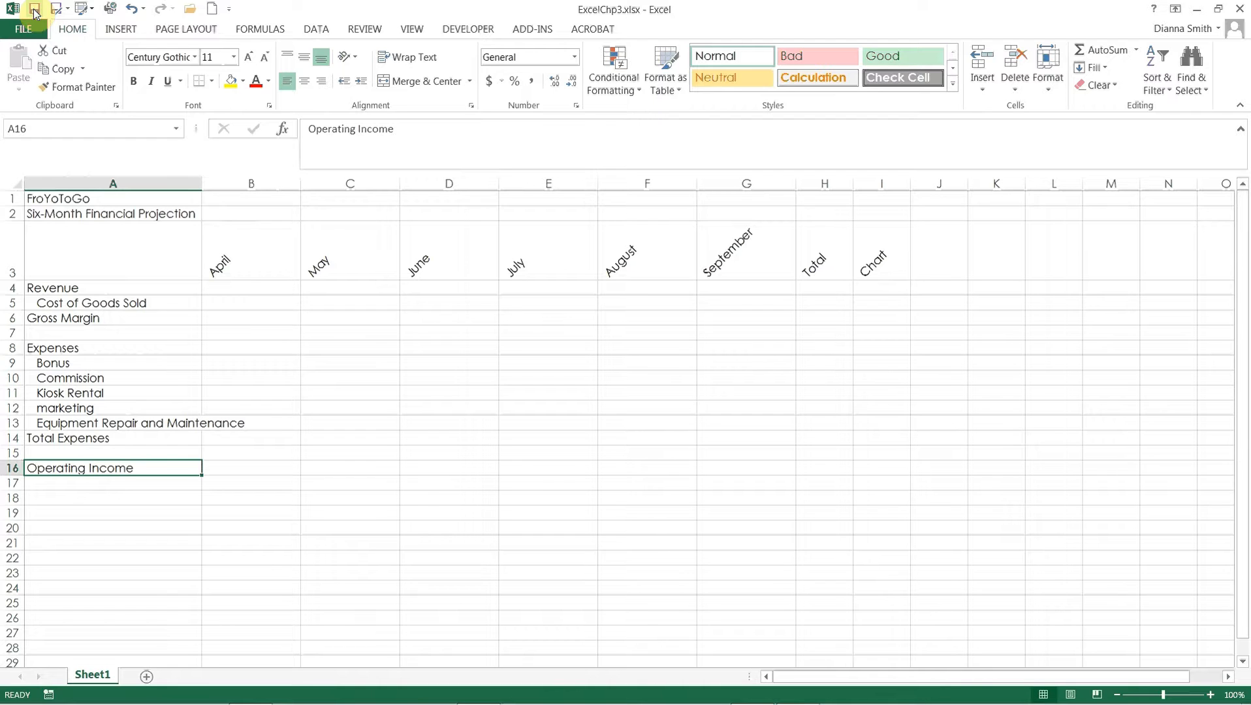
Enter the section label What-If Assumptions in cell A18.
click(55, 498)
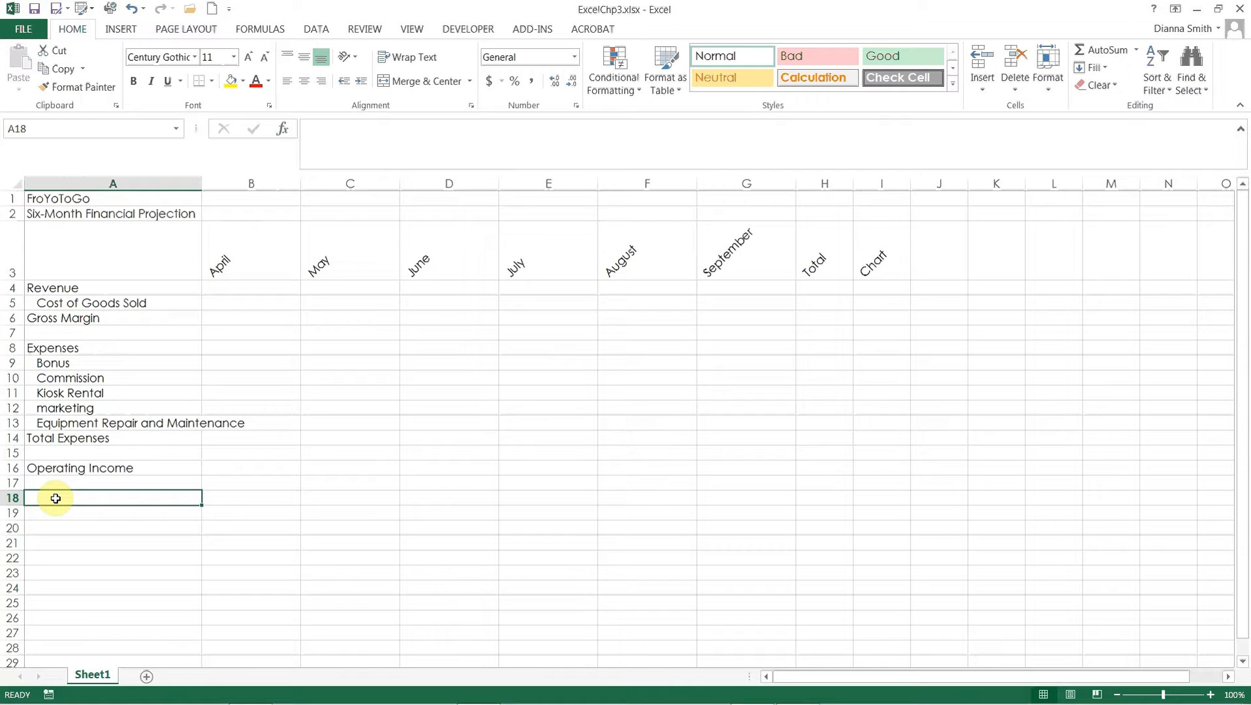
text(What)
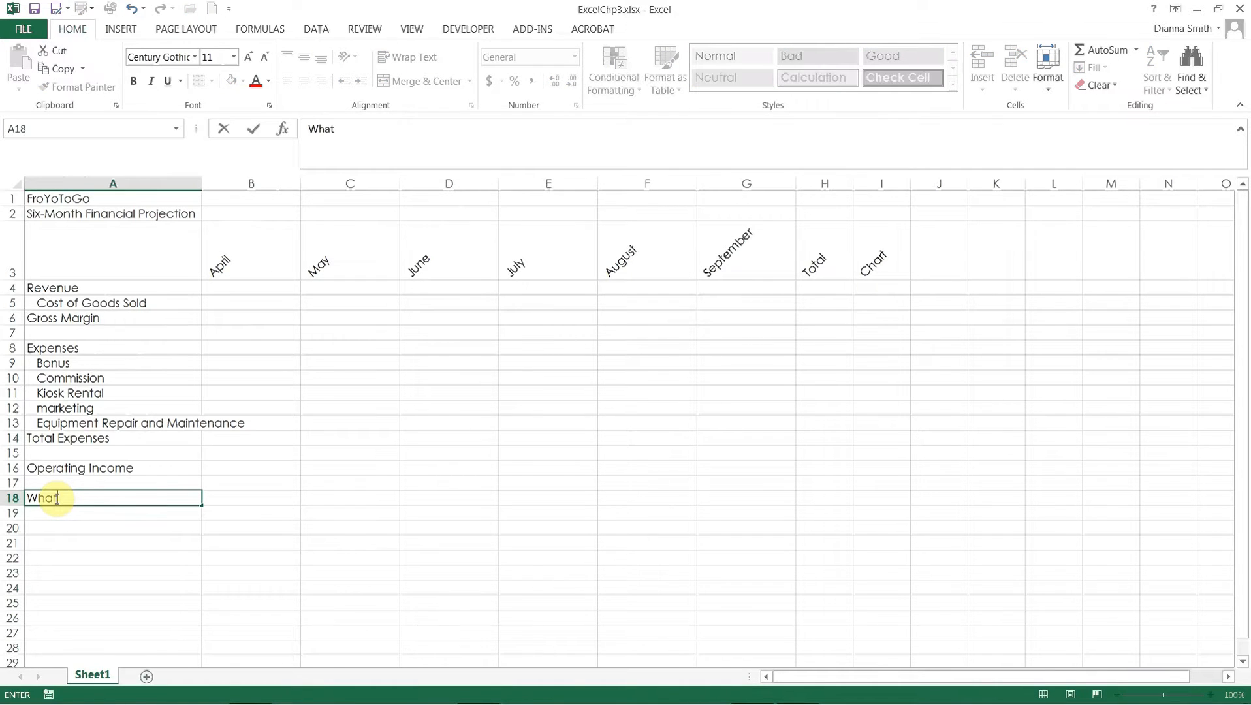
text(-If Assumption)
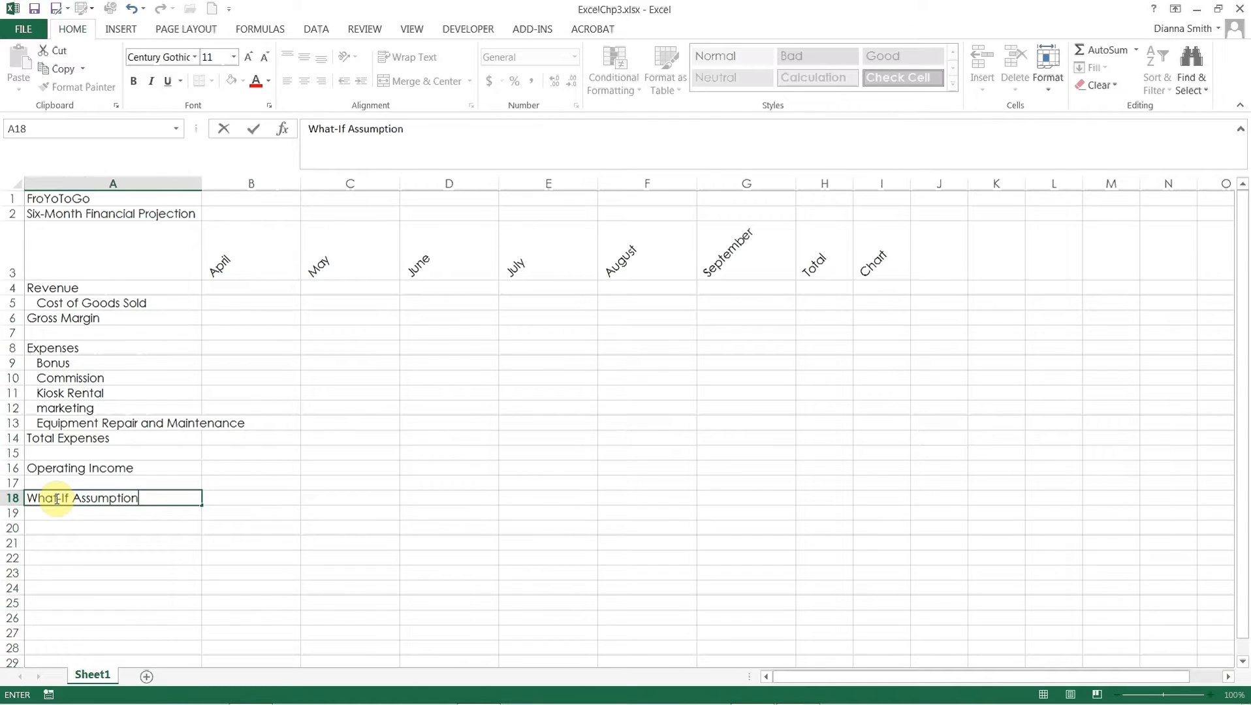
text(s)
key(Return)
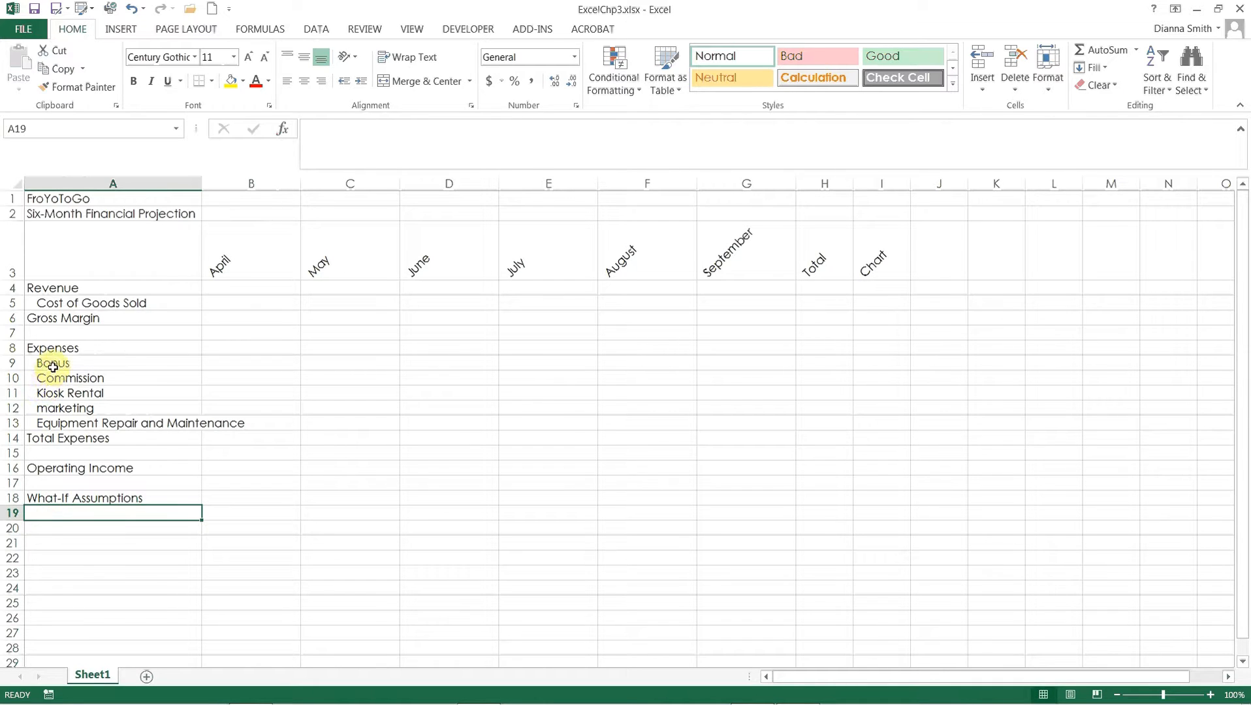
Copy the five expense labels, Bonus through Equipment Repair and Maintenance, from A9:A13 into A19:A23 under What-If Assumptions.
drag(53, 363, 54, 419)
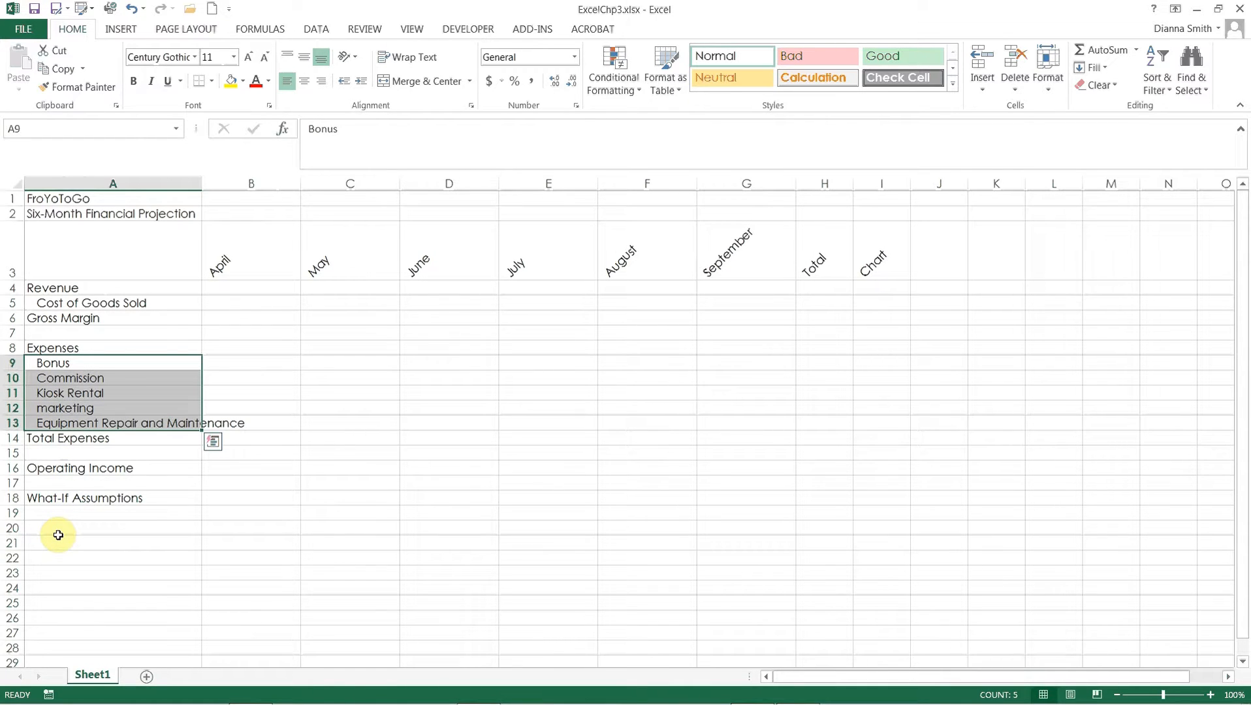
right_click(98, 381)
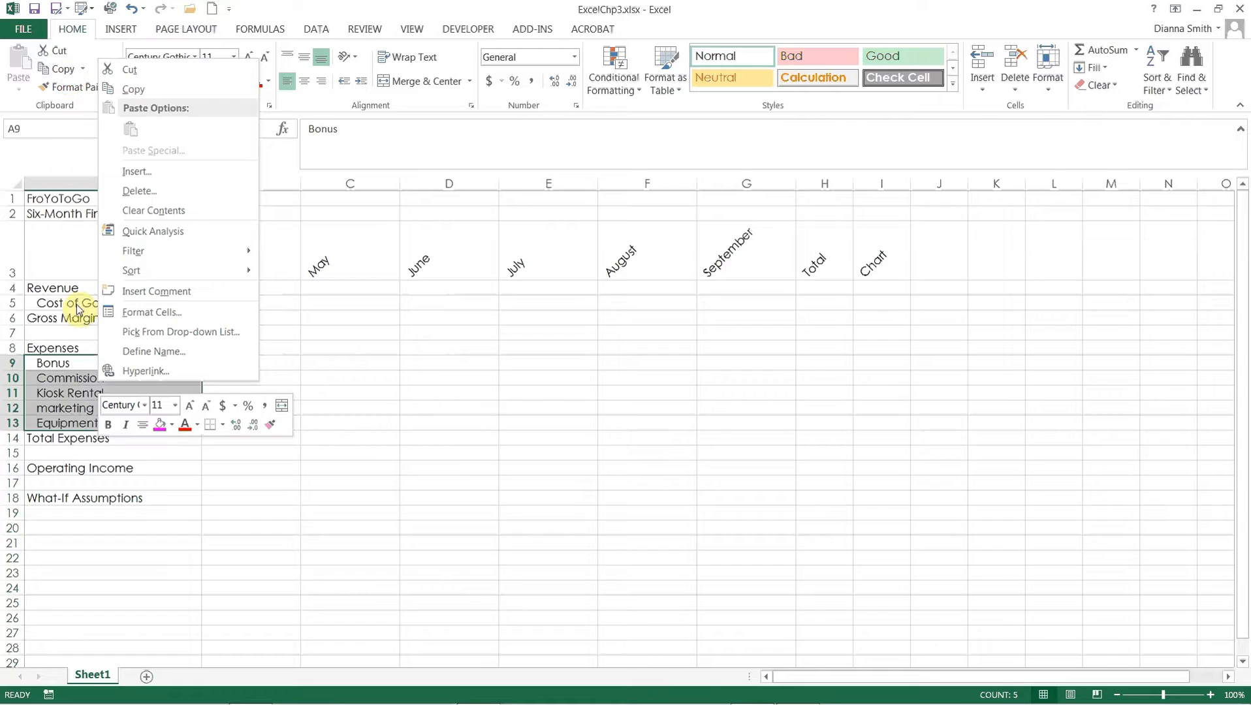
key(Escape)
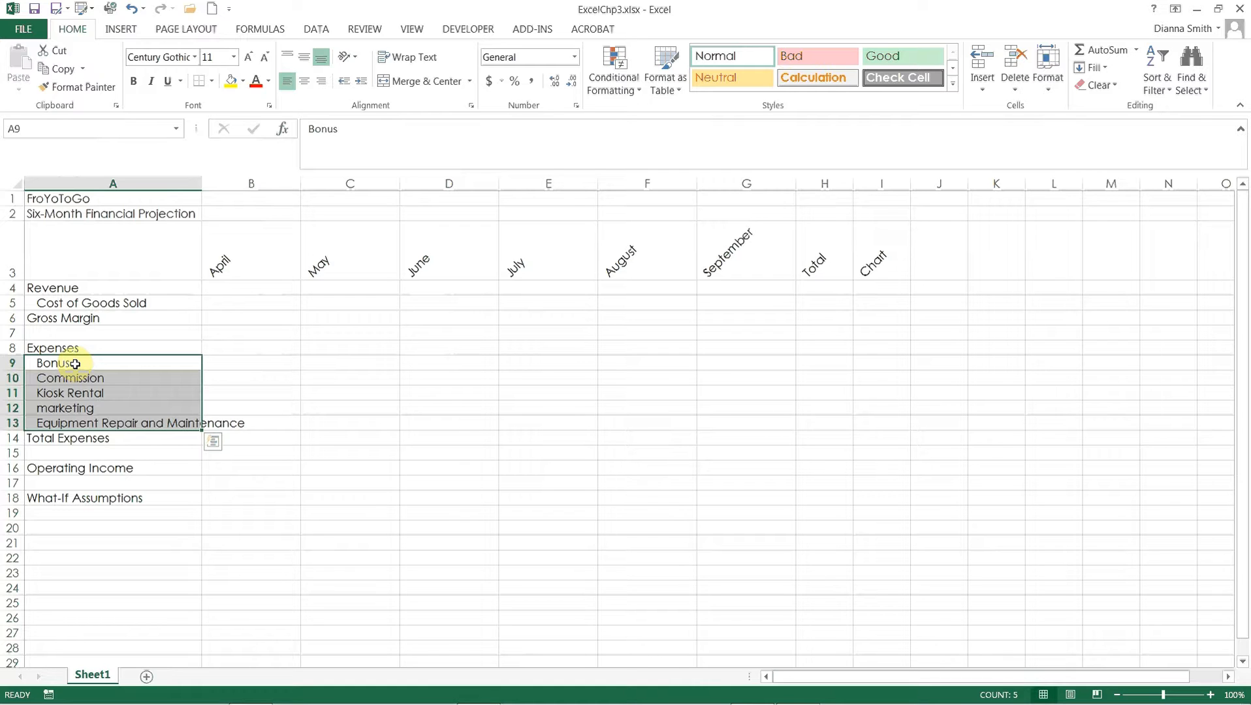
drag(75, 363, 75, 426)
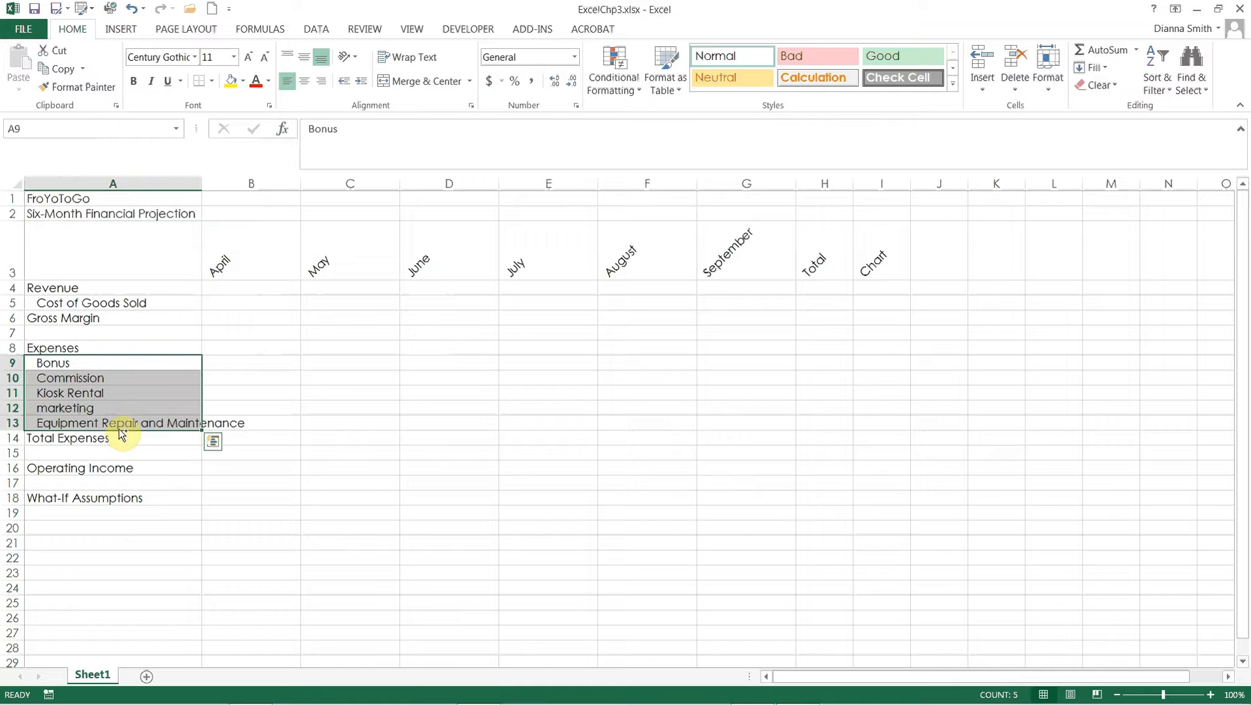
drag(121, 433, 121, 569)
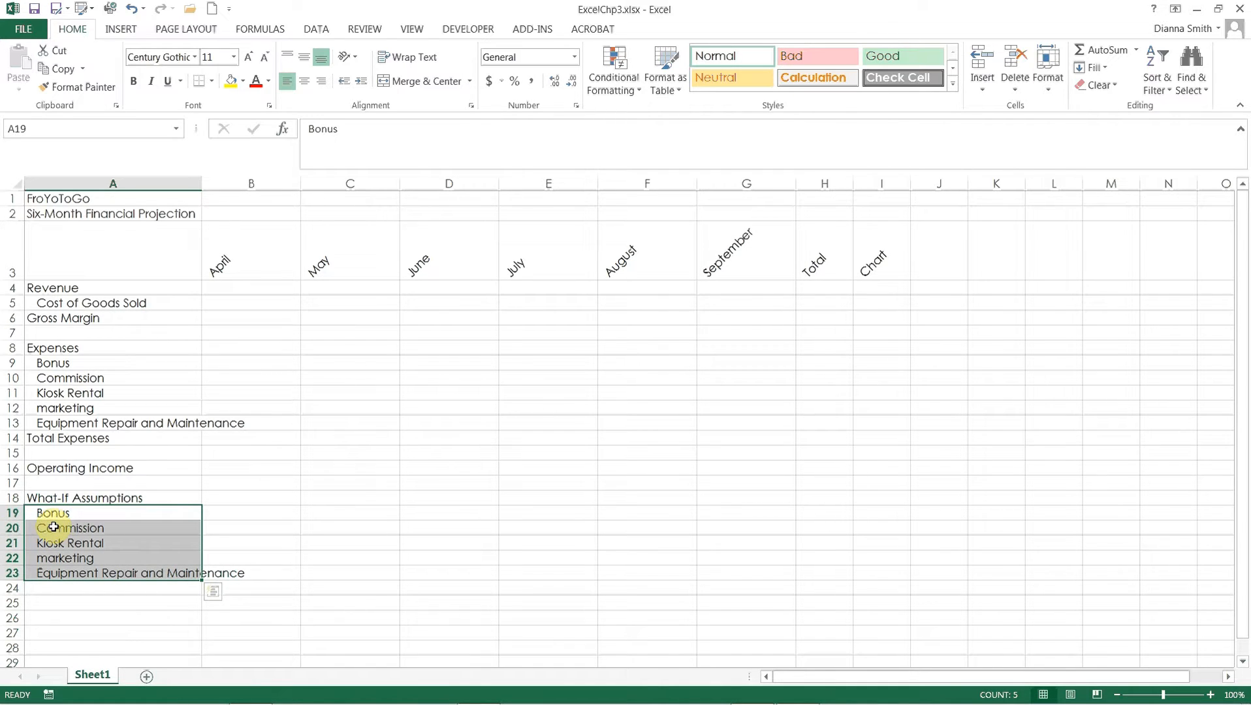
Insert a row above Commission in the What-If Assumptions section and enter Sales Revnue for Bonus in cell A20.
right_click(10, 528)
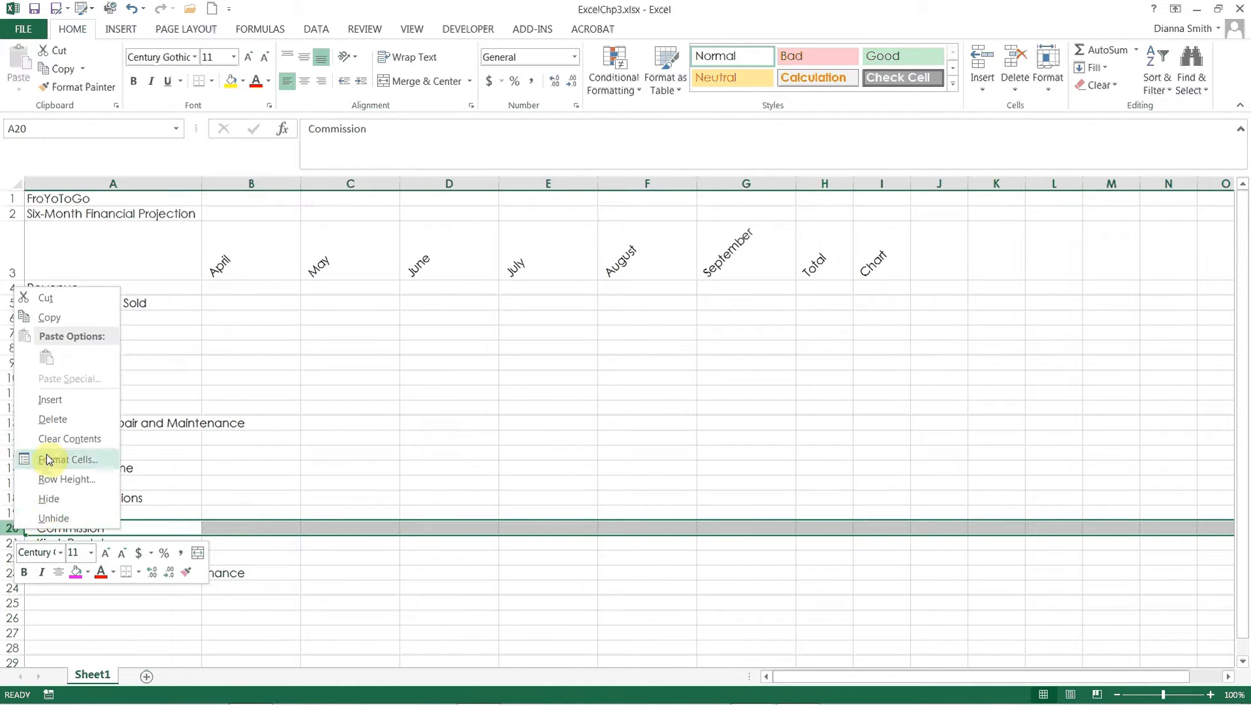
click(60, 400)
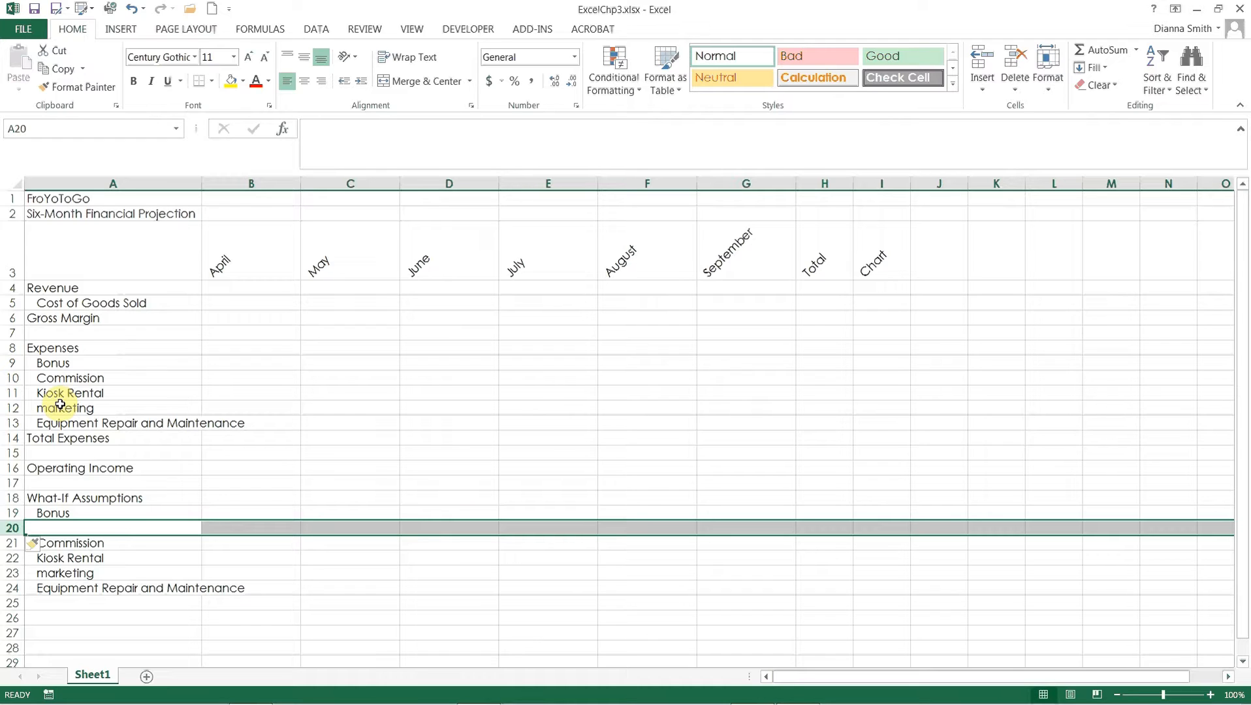
click(51, 530)
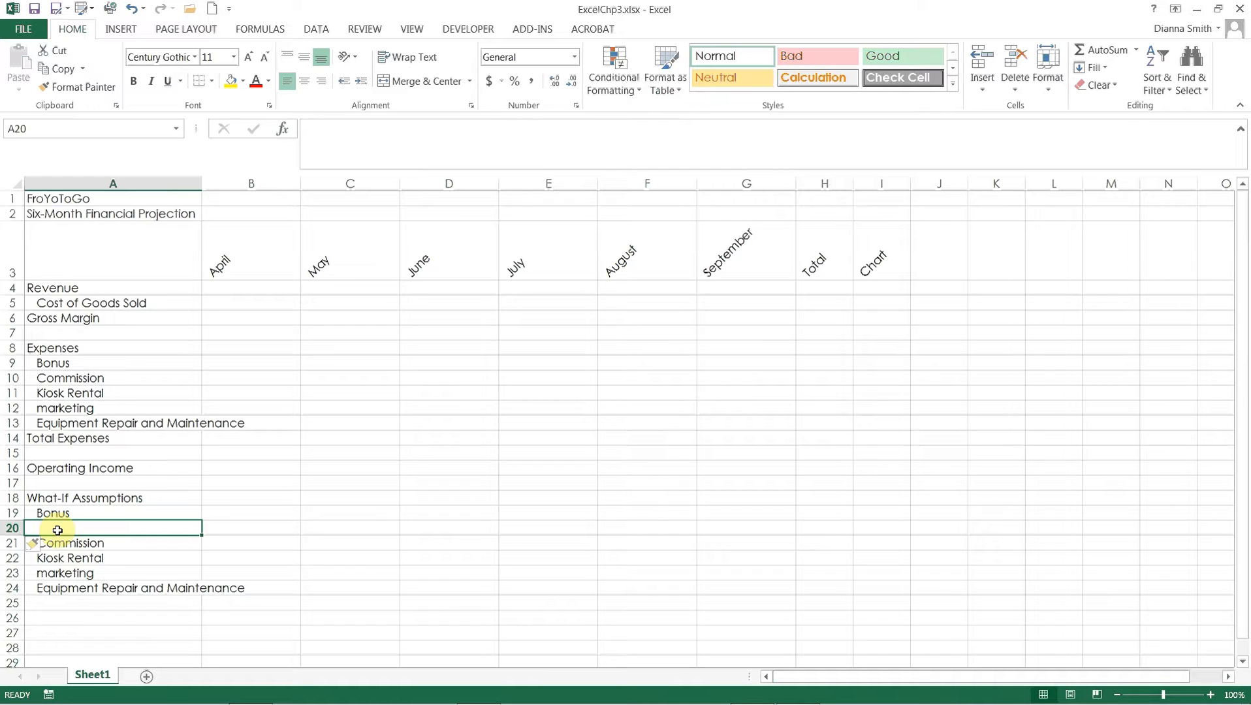
text(S)
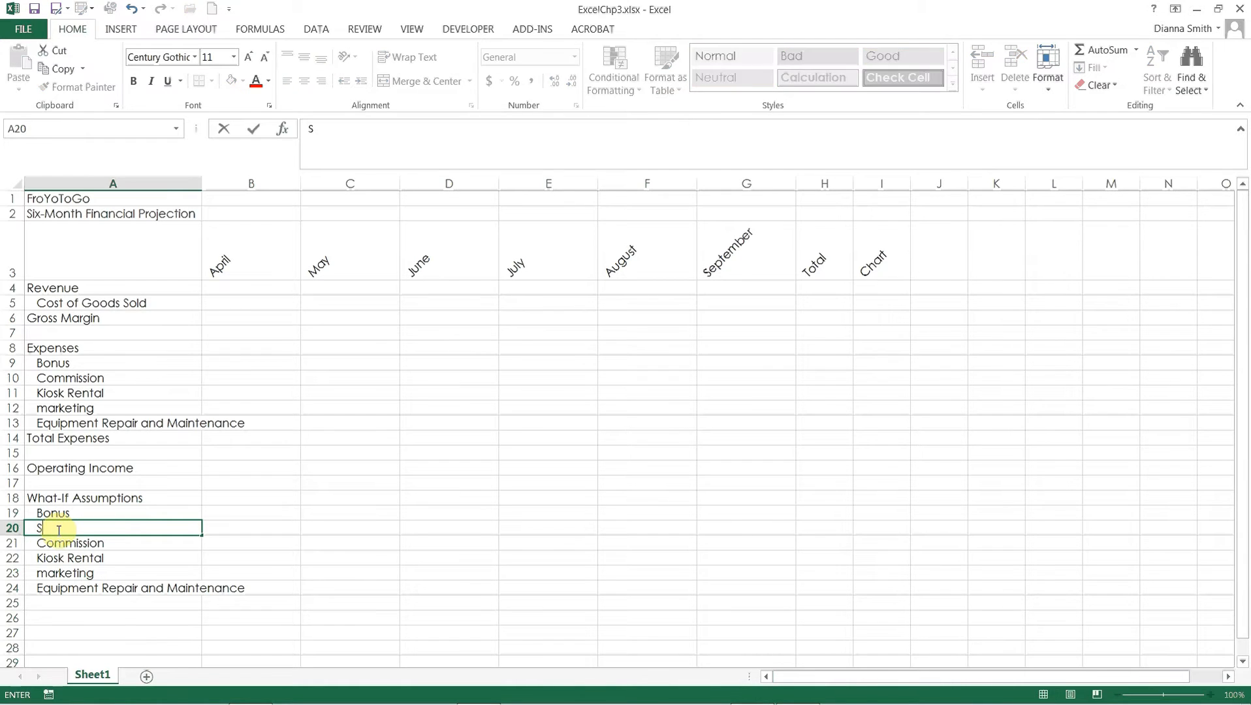
text(ales Revnue for Bonus)
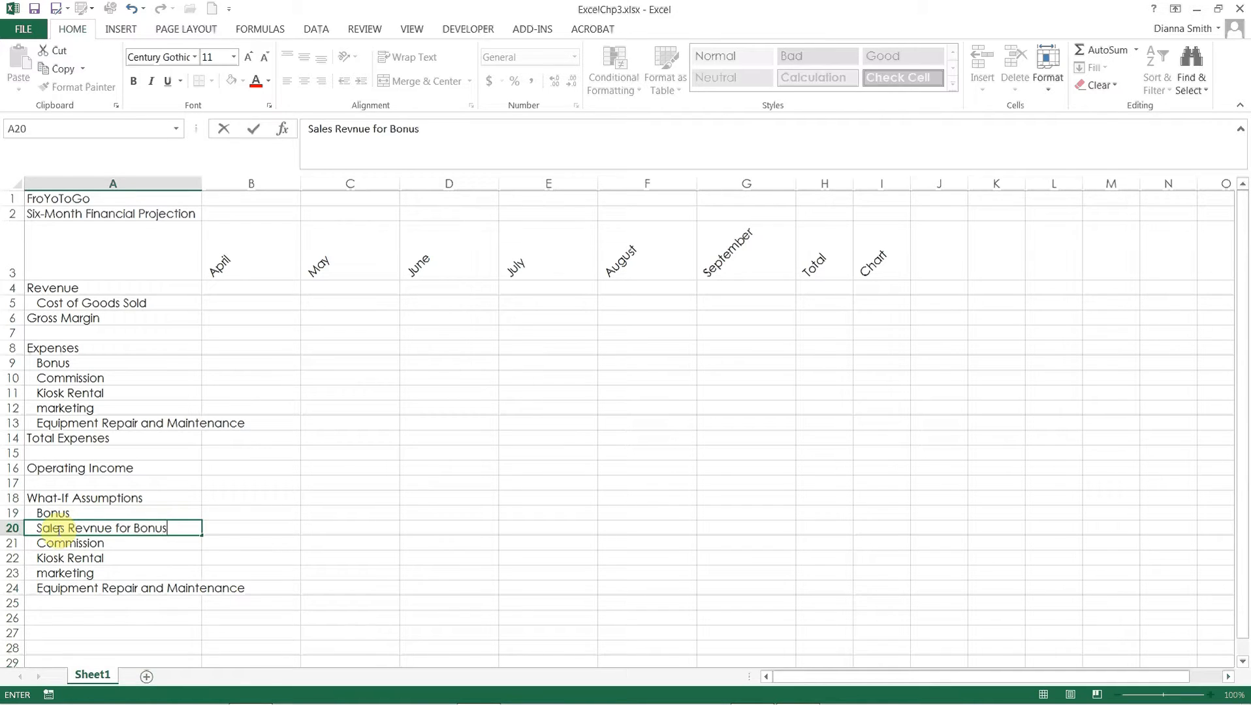
key(Return)
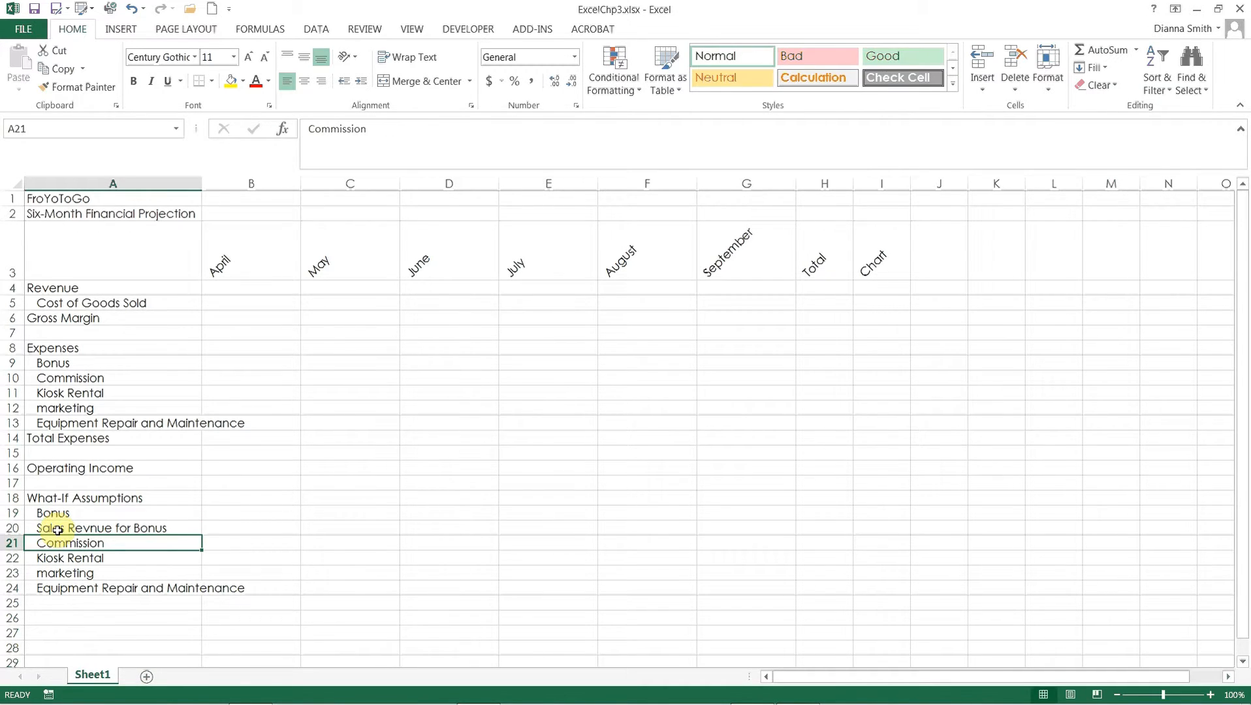
click(58, 530)
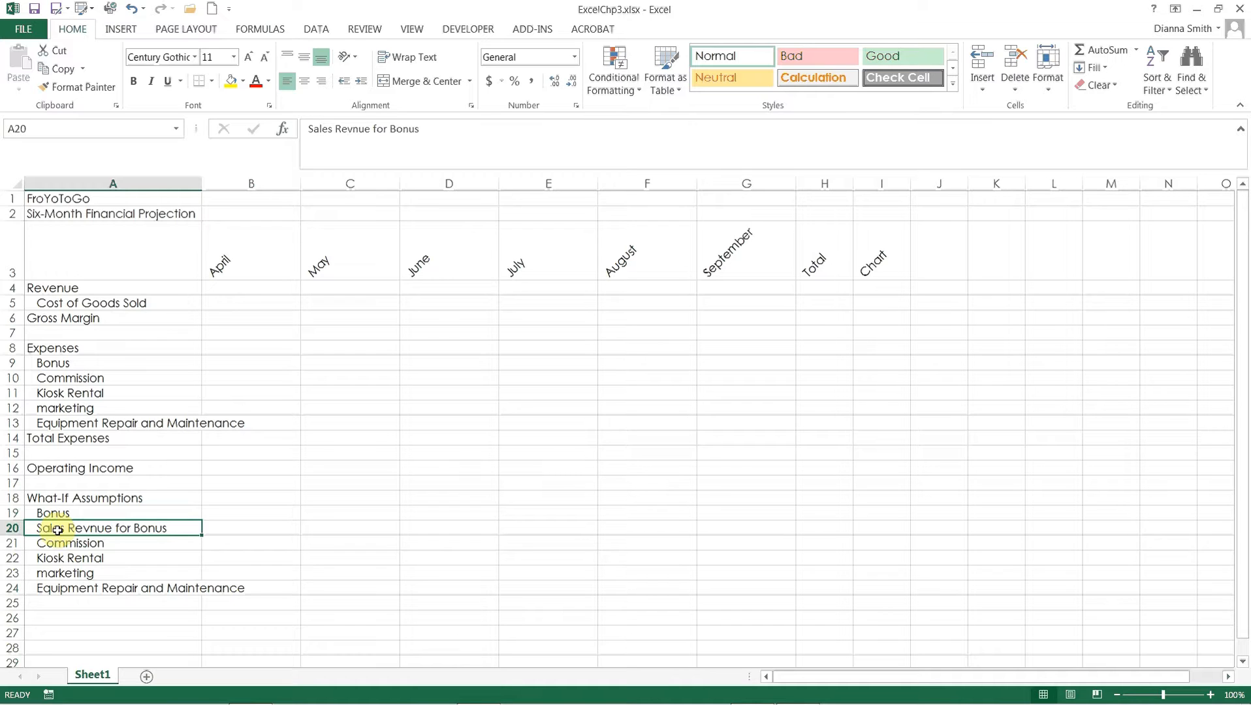
Insert a row above Bonus in the What-If Assumptions section and enter the label Margin in cell A19.
right_click(16, 514)
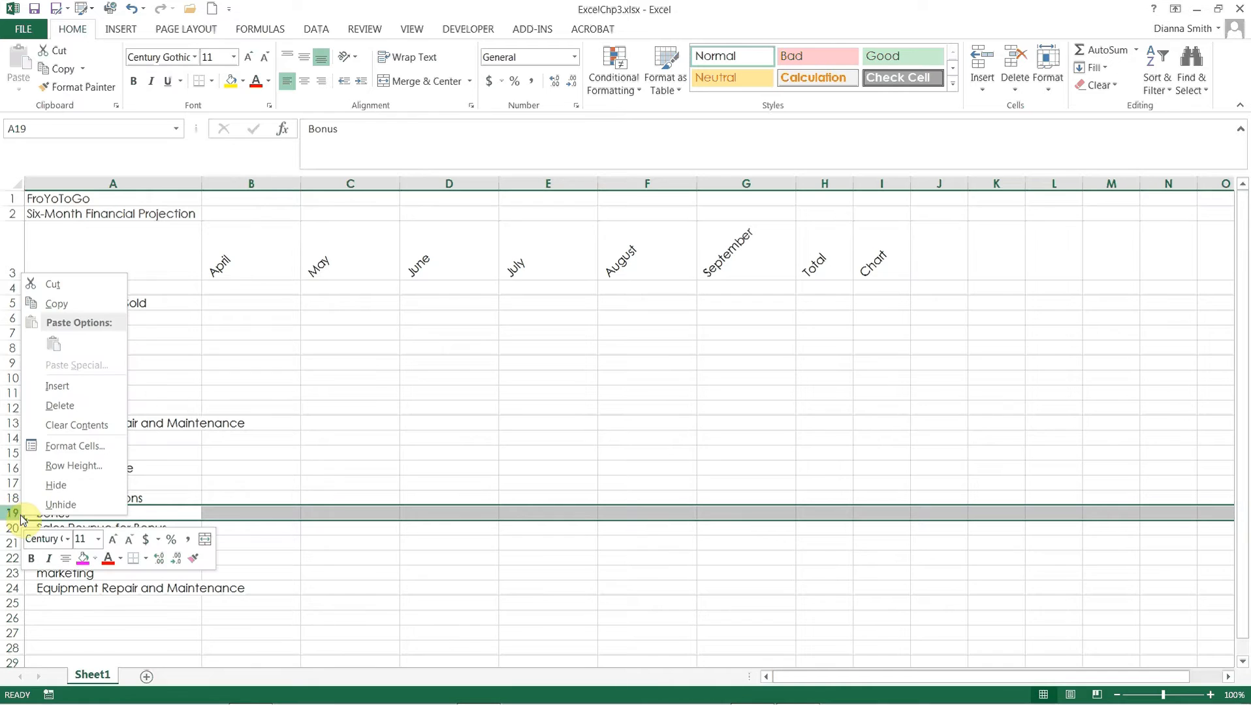
click(52, 388)
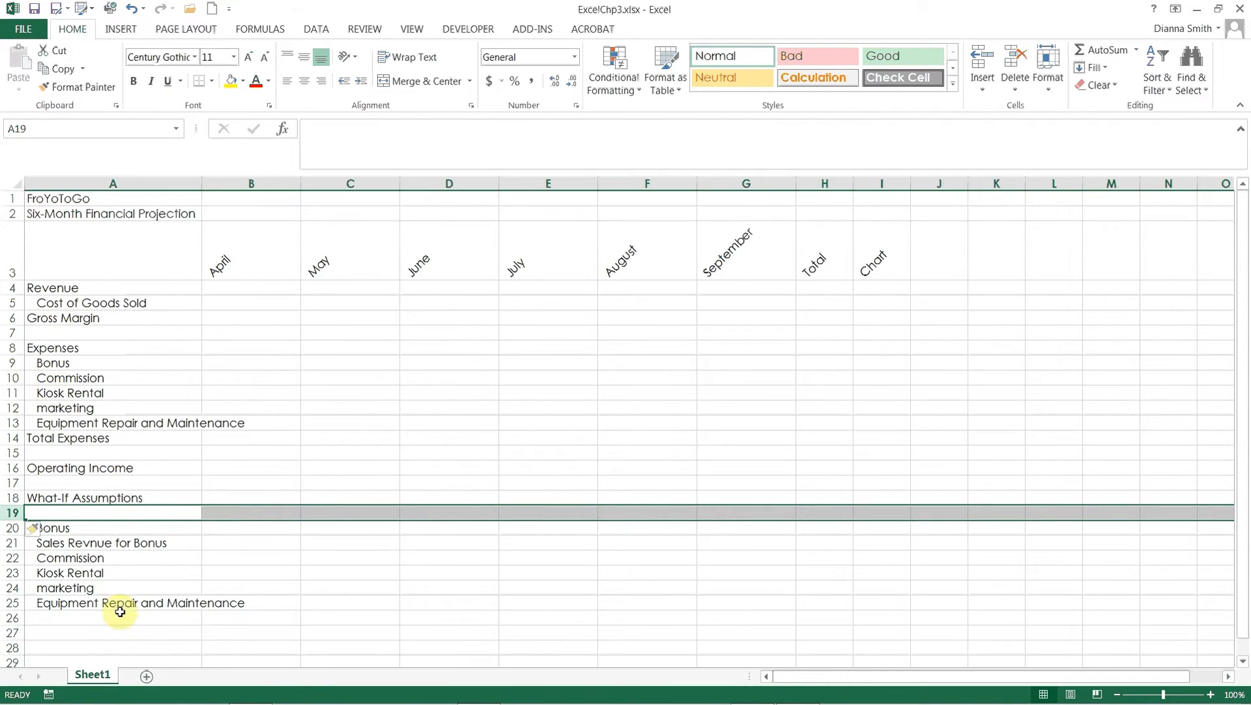
click(104, 515)
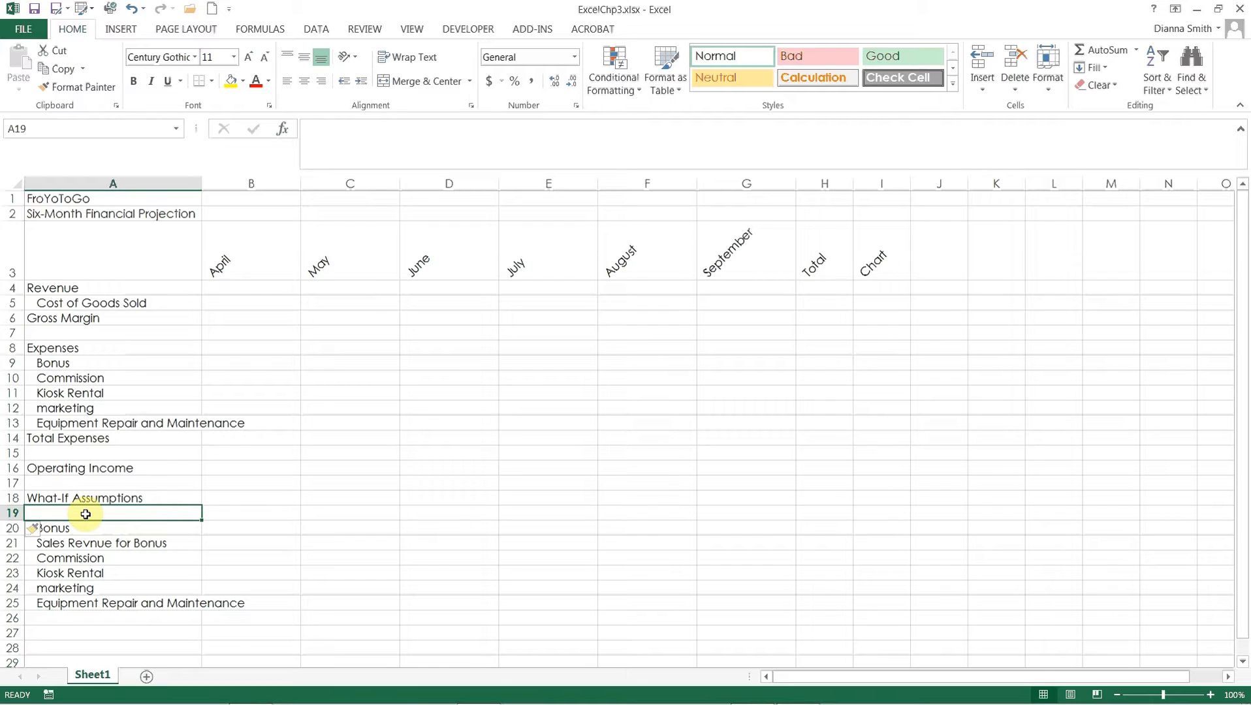
text(Margin)
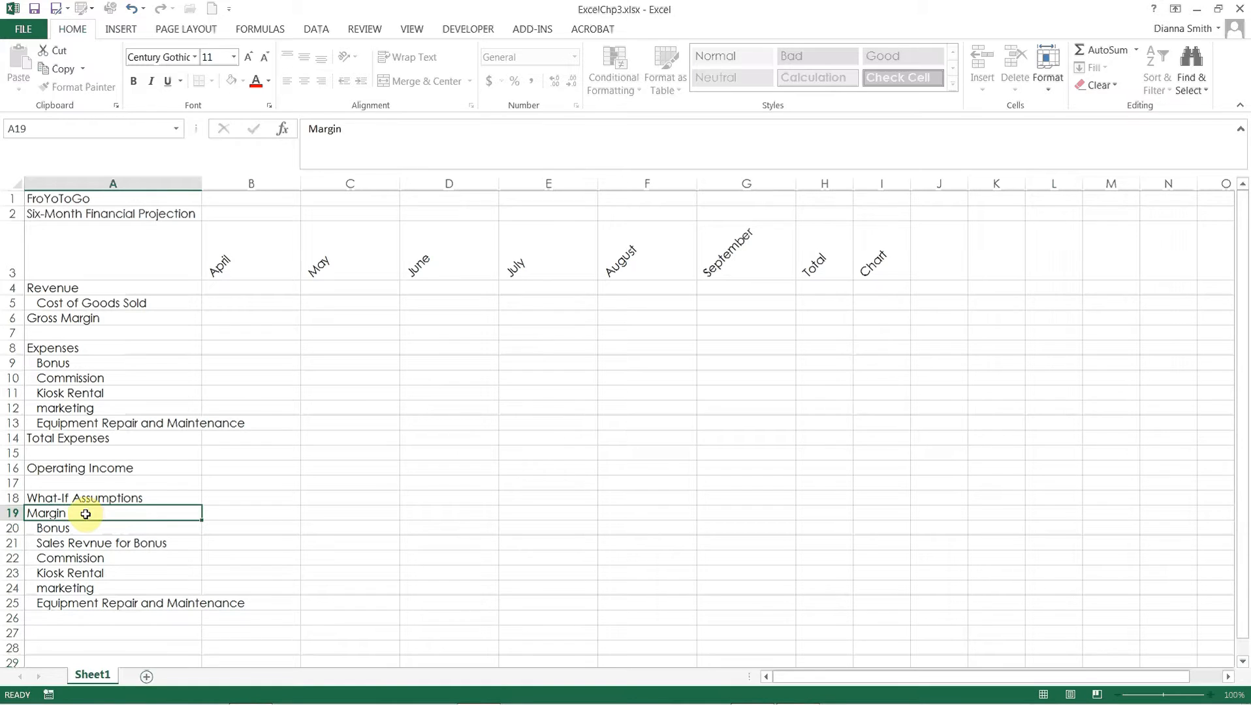
key(Return)
Indent the Margin label in cell A19 one level and save the workbook.
click(85, 513)
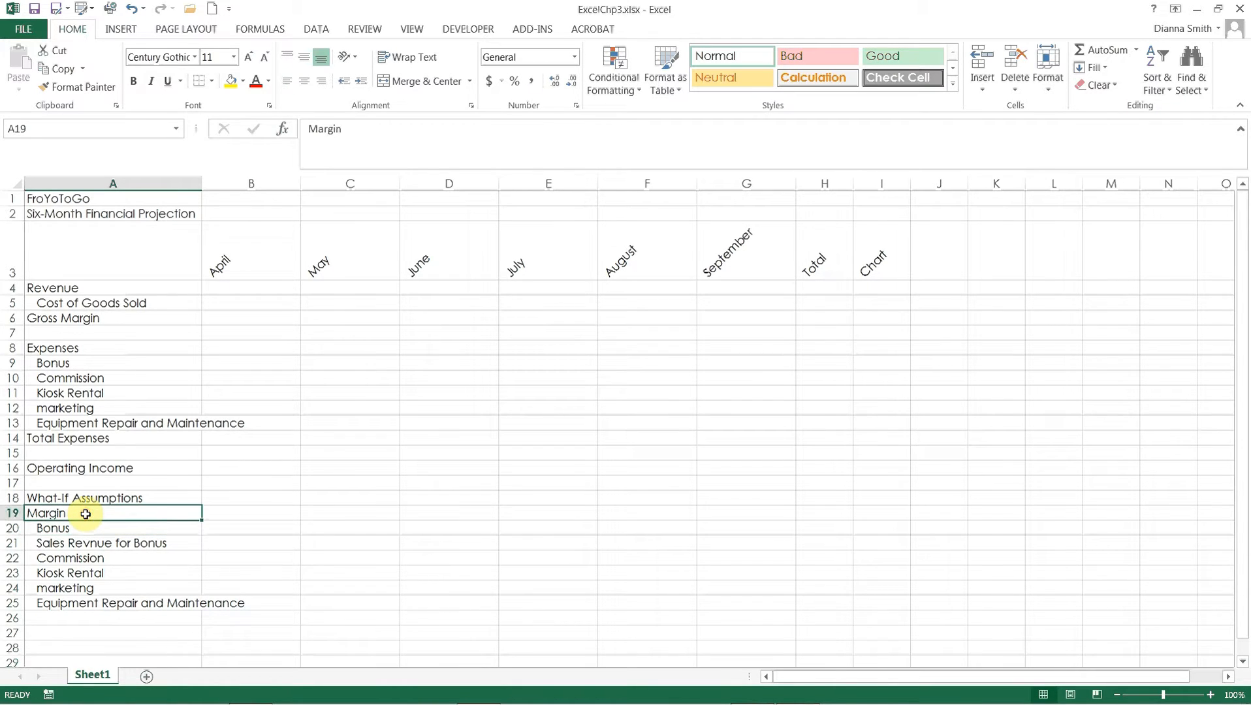
click(360, 87)
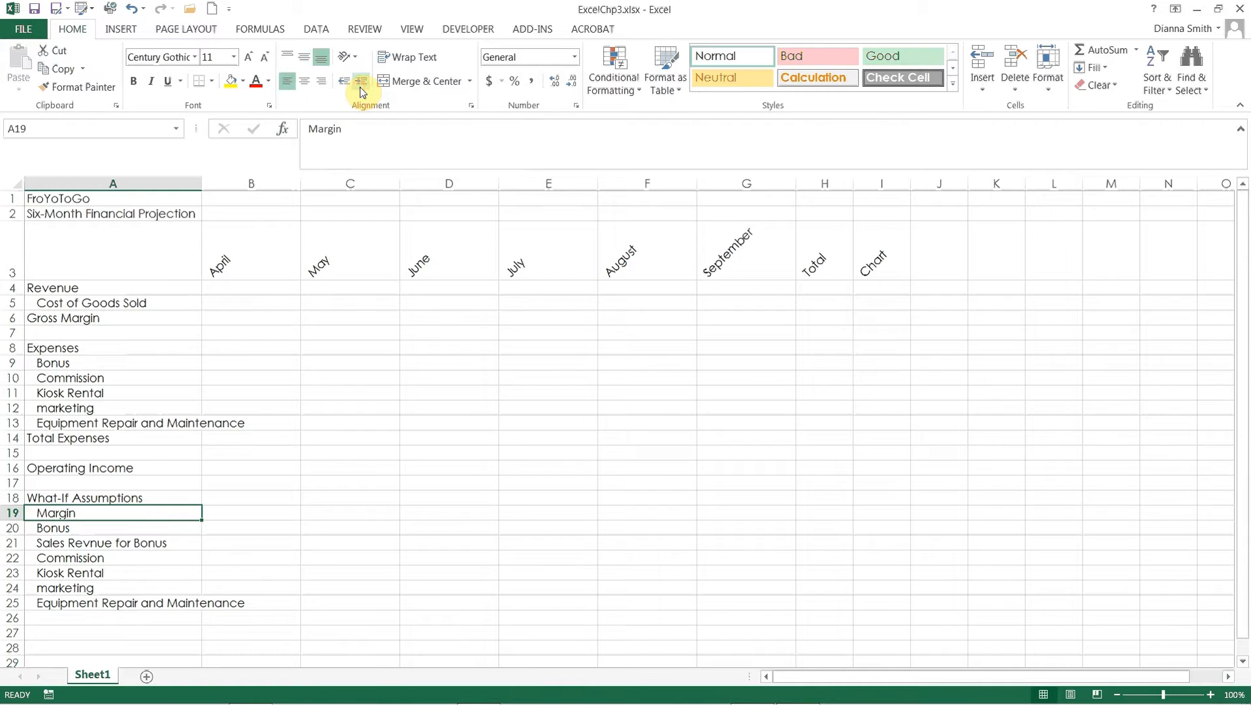
click(43, 8)
Try inserting three blank rows above Bonus in the Expenses section and undo the insertion.
drag(1245, 297, 1245, 413)
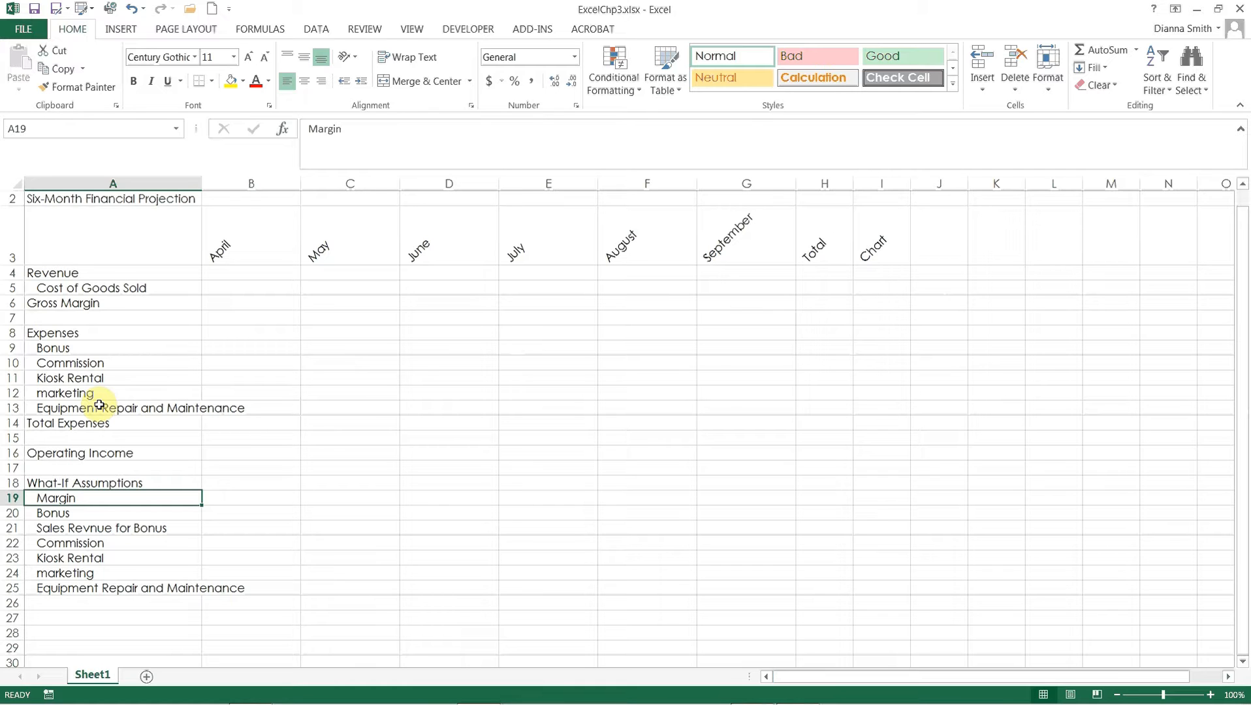
click(14, 351)
drag(16, 356, 13, 377)
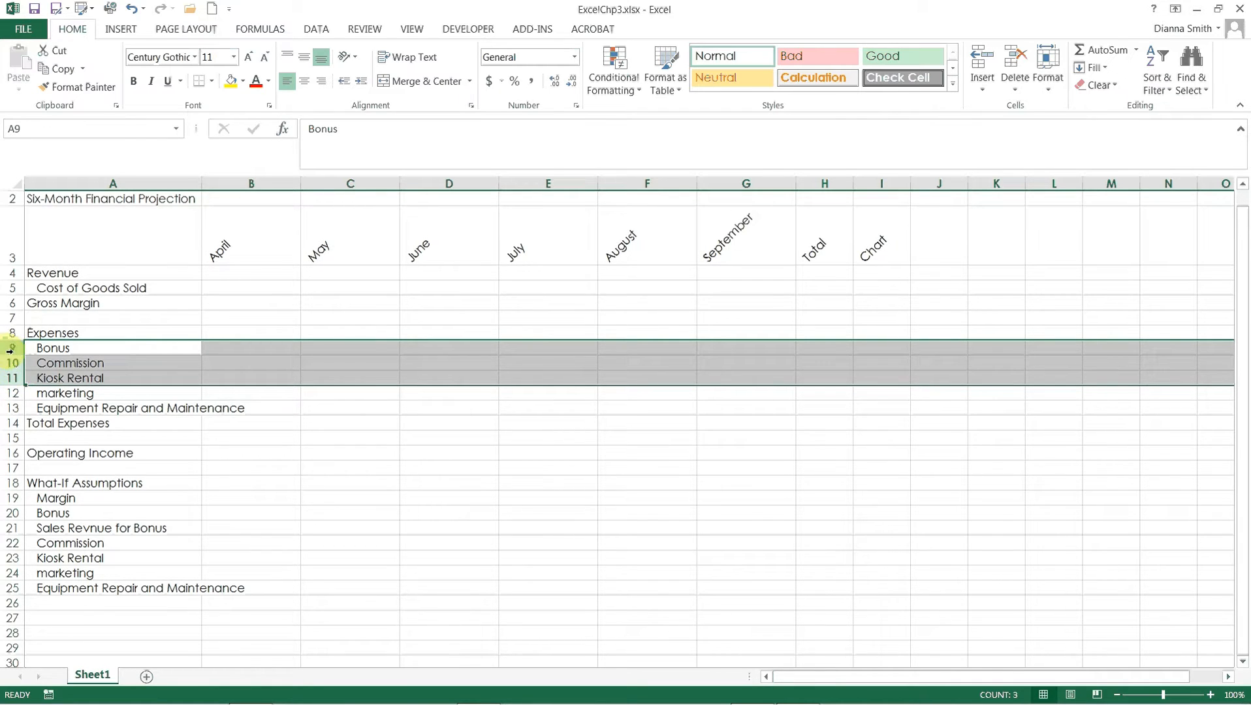
right_click(9, 378)
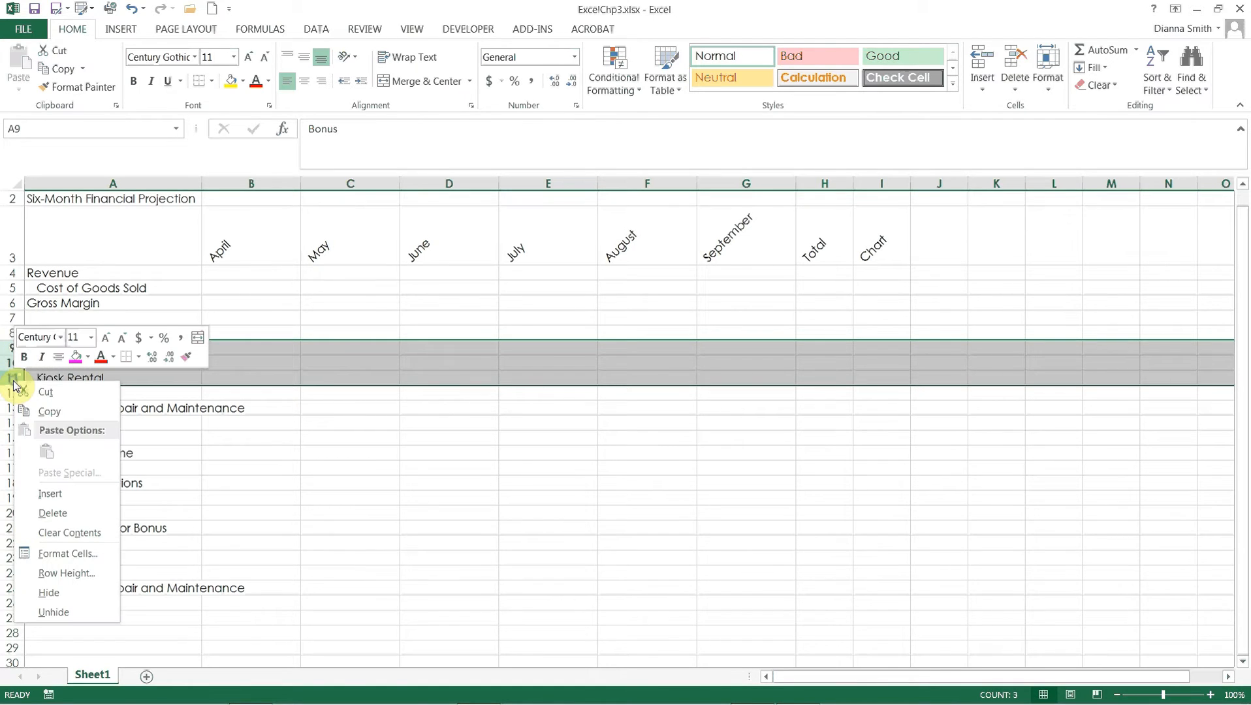
click(49, 493)
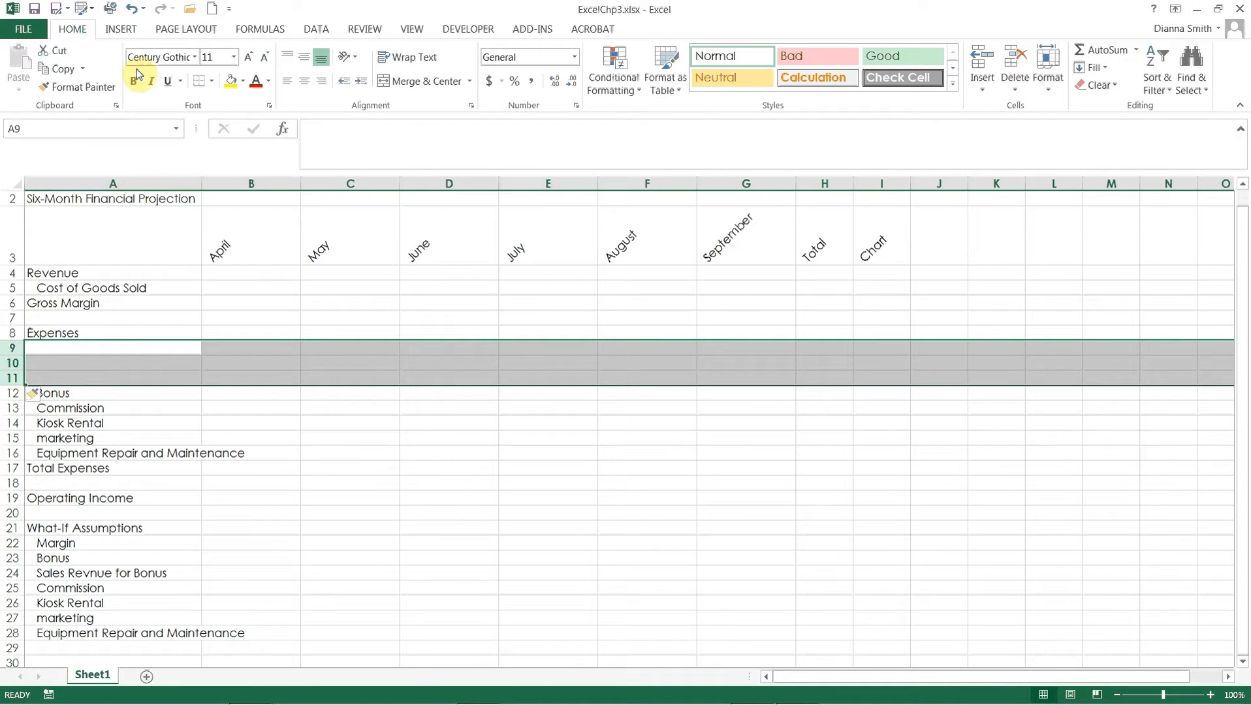
click(132, 9)
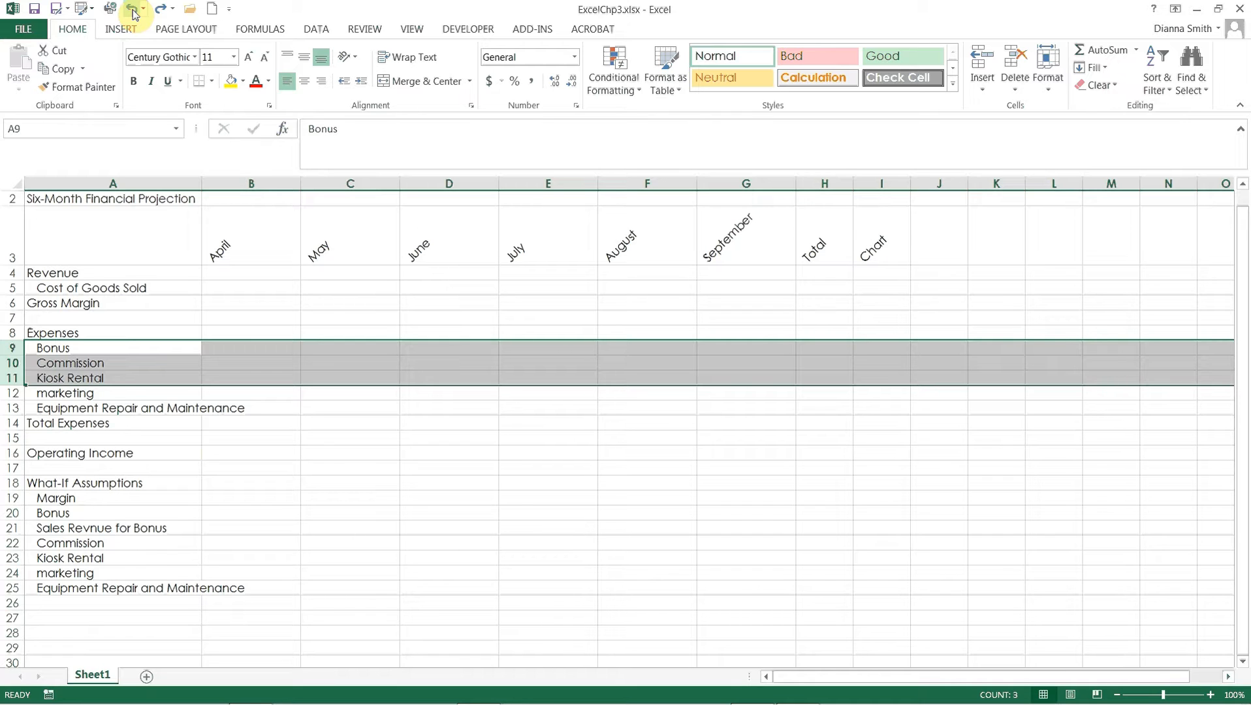
Save the workbook and capitalize the first letter of the Marketing labels in cells A12 and A24.
click(33, 11)
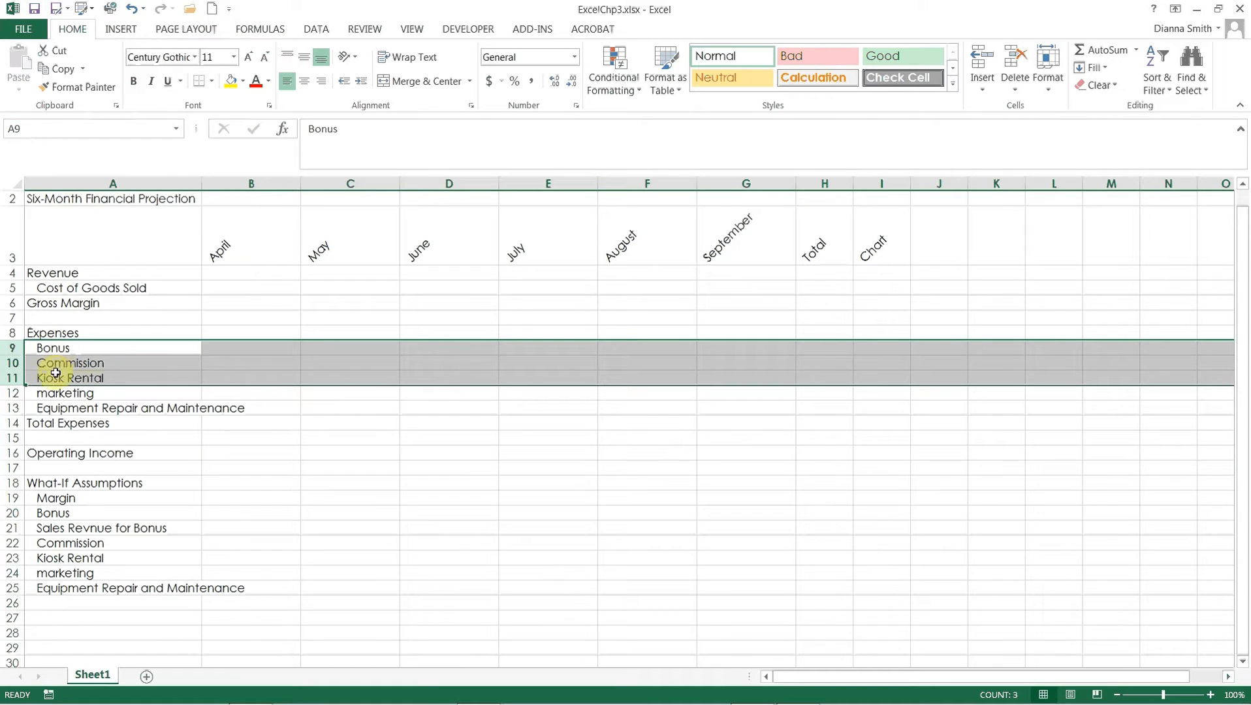
click(50, 394)
double_click(50, 394)
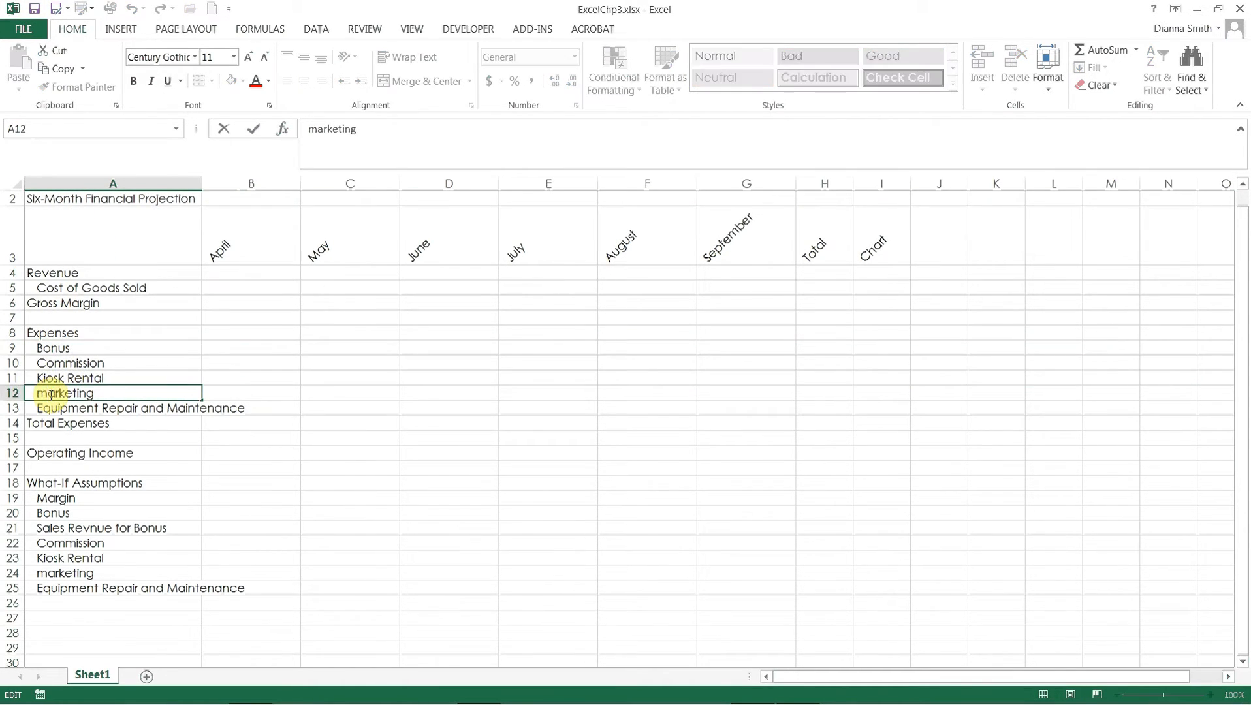
key(BackSpace)
text(M)
key(Return)
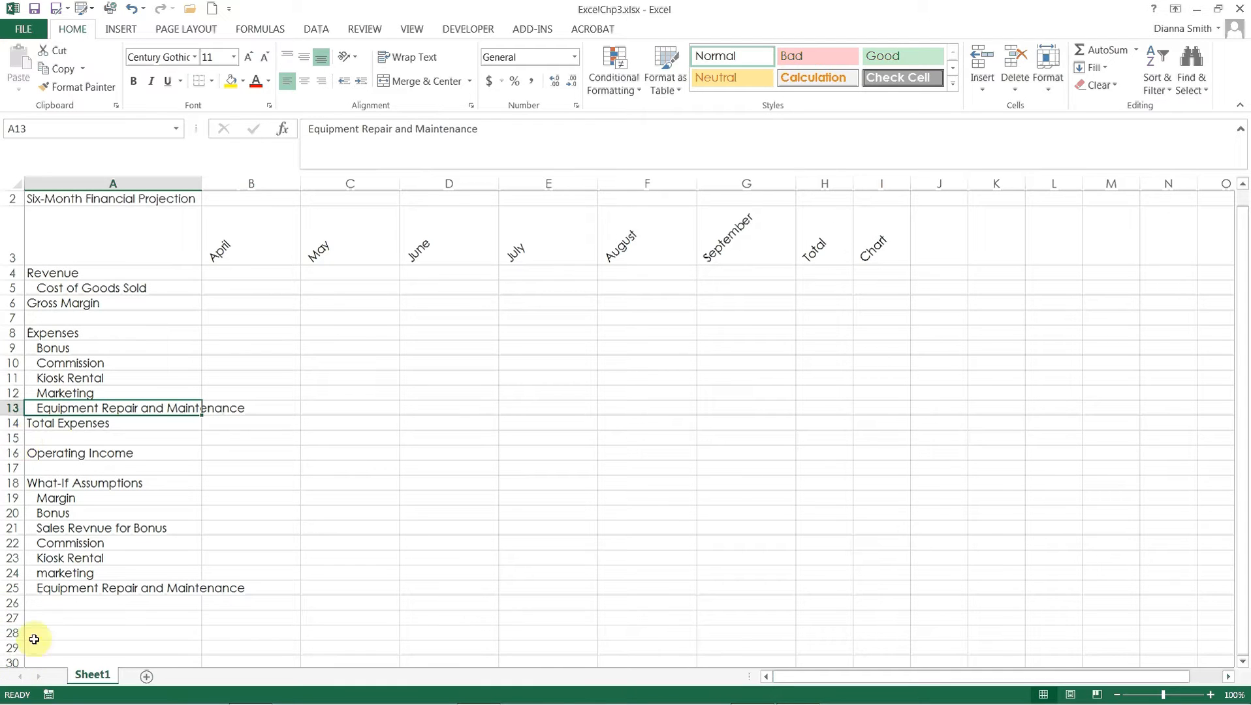
double_click(46, 576)
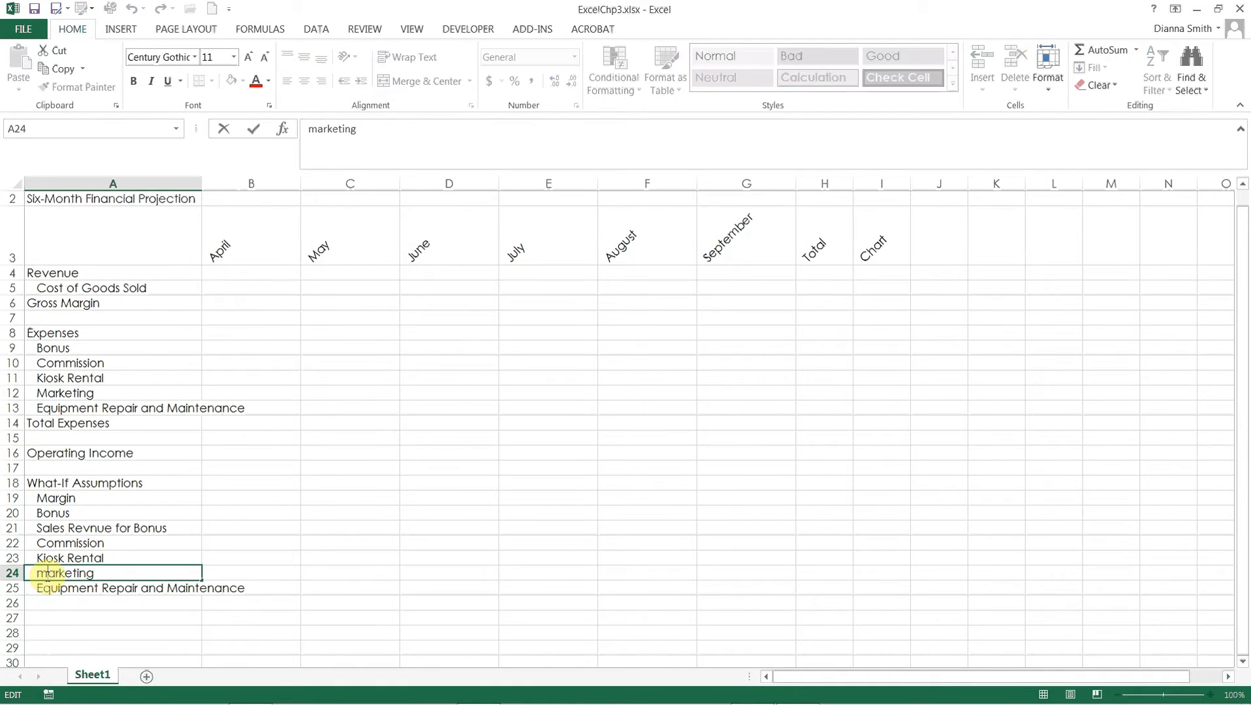
key(BackSpace)
text(M)
key(Return)
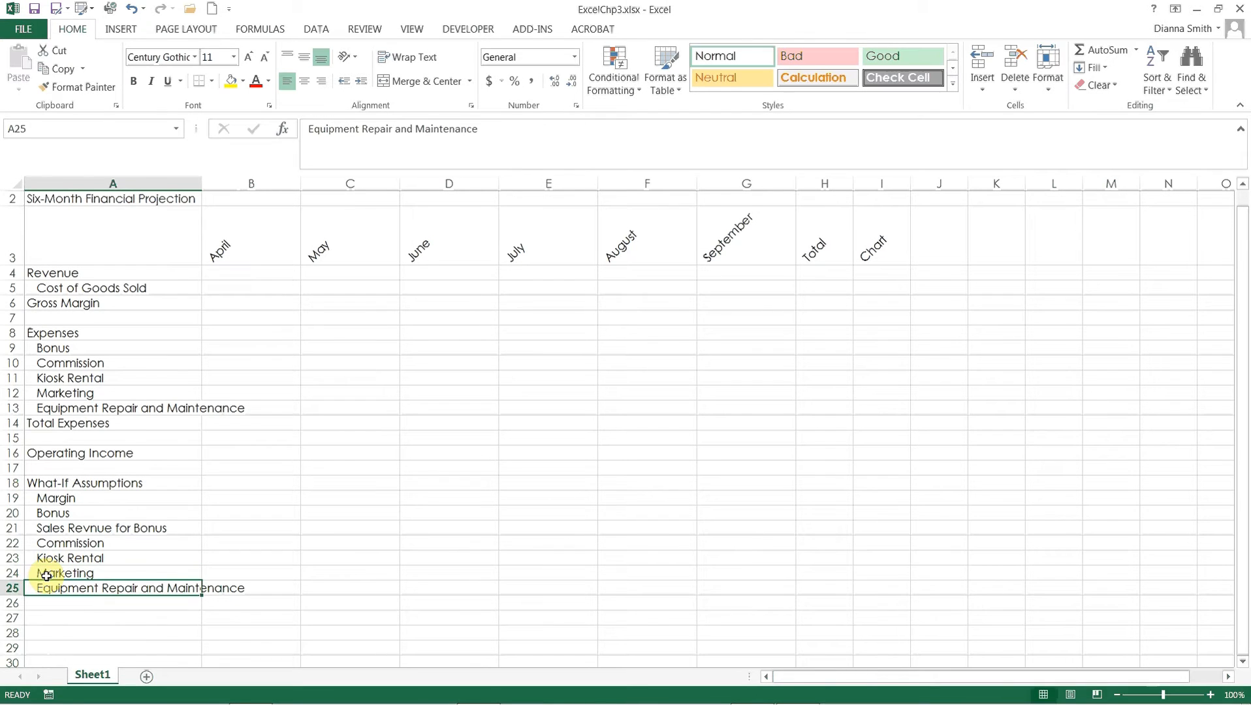
Save the workbook and autofit column A to its longest label.
click(36, 10)
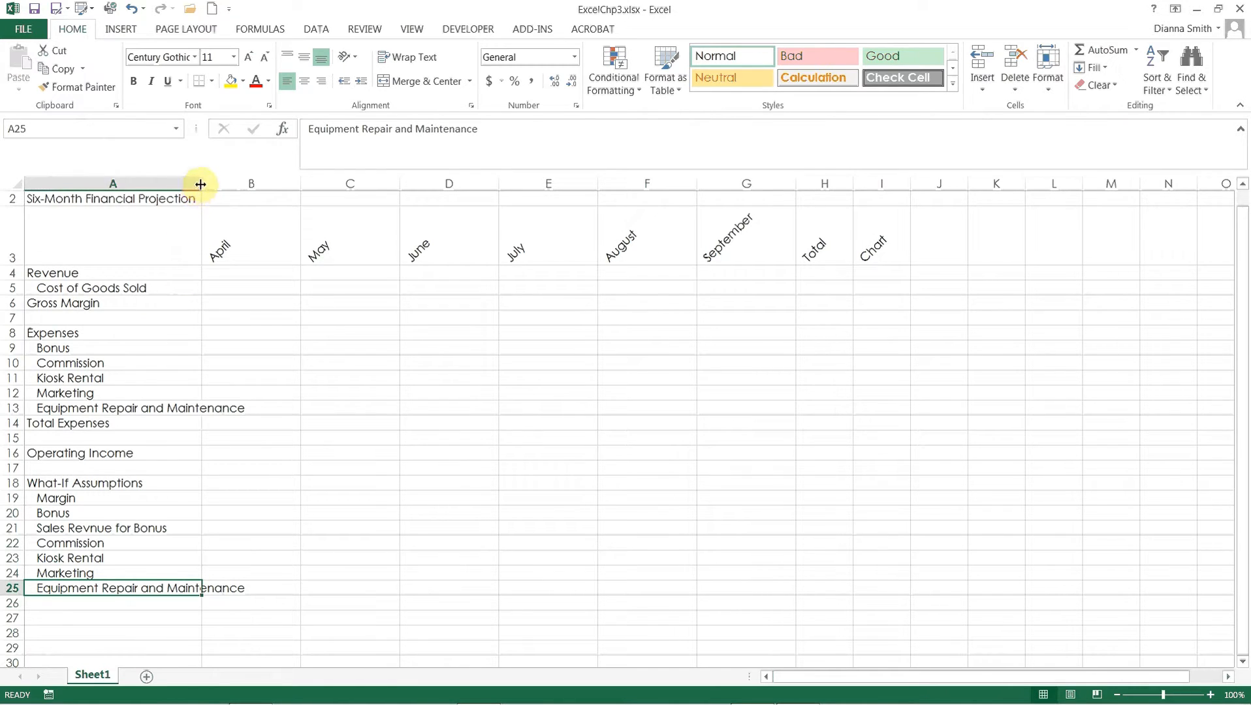
double_click(200, 184)
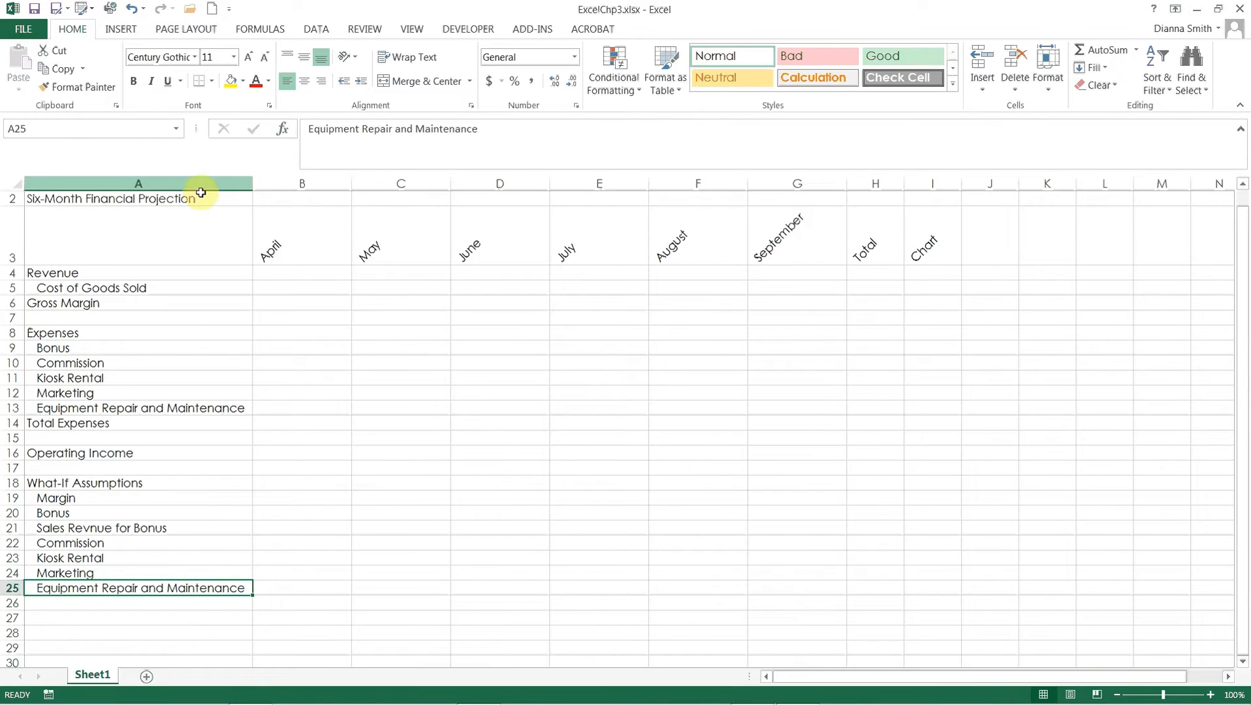
Enter the What-If Assumptions values 77.5% for Margin in cell B19 and 5000 for Bonus in cell B20.
click(273, 499)
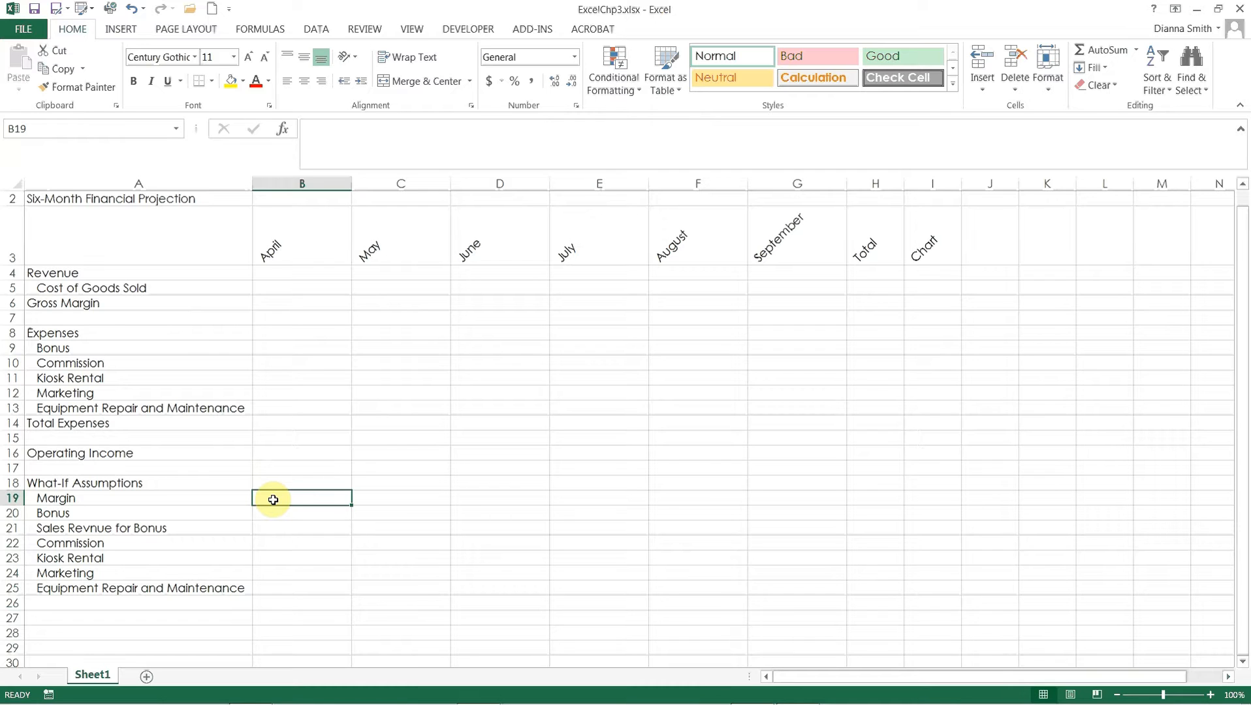
text(77.5)
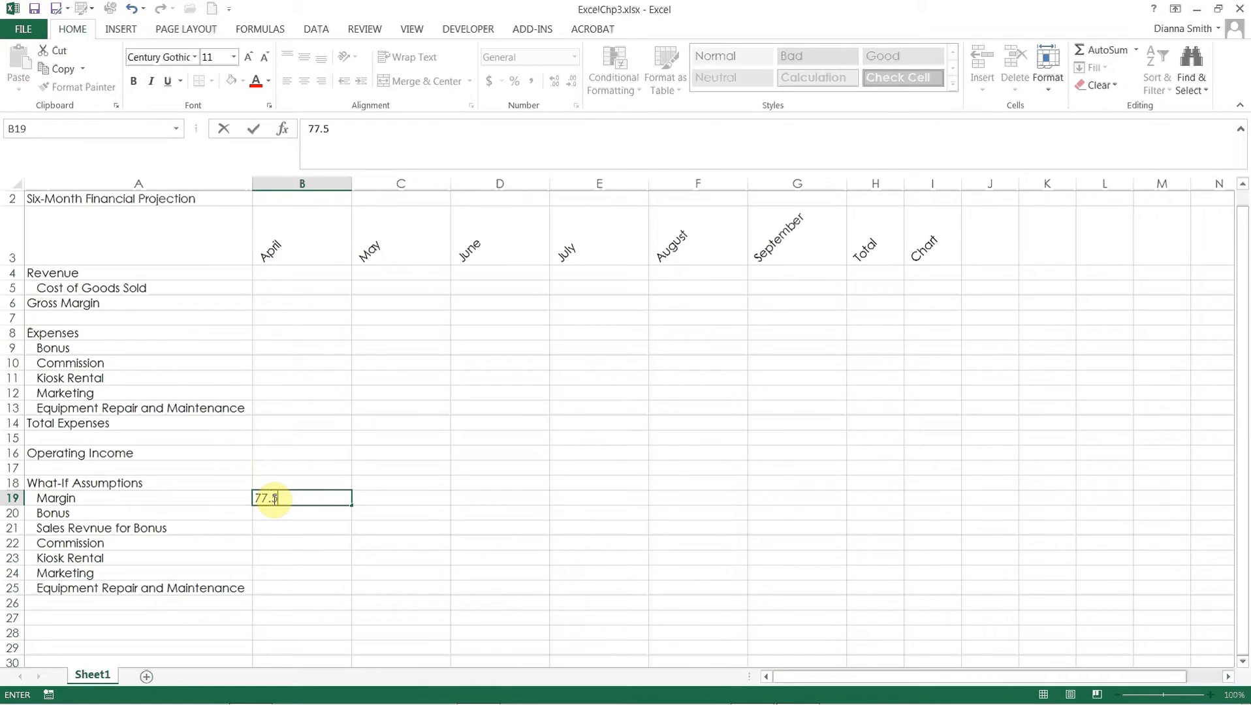
text(%)
key(Return)
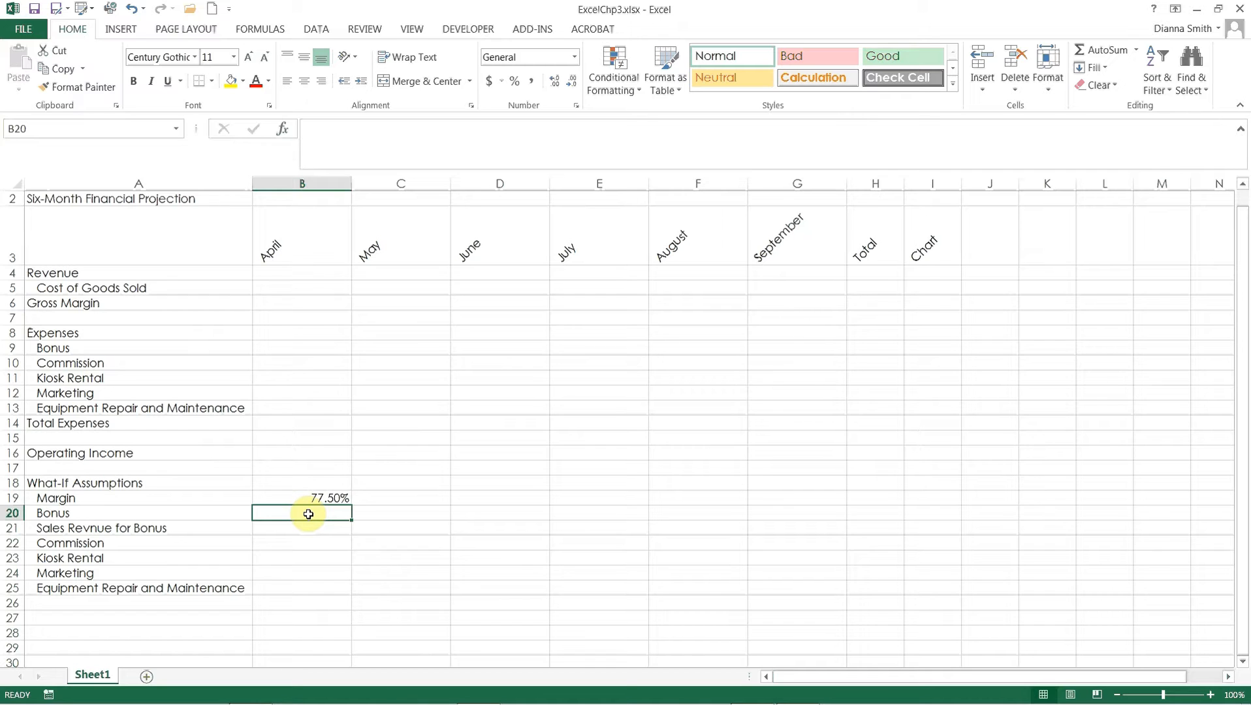
text(5)
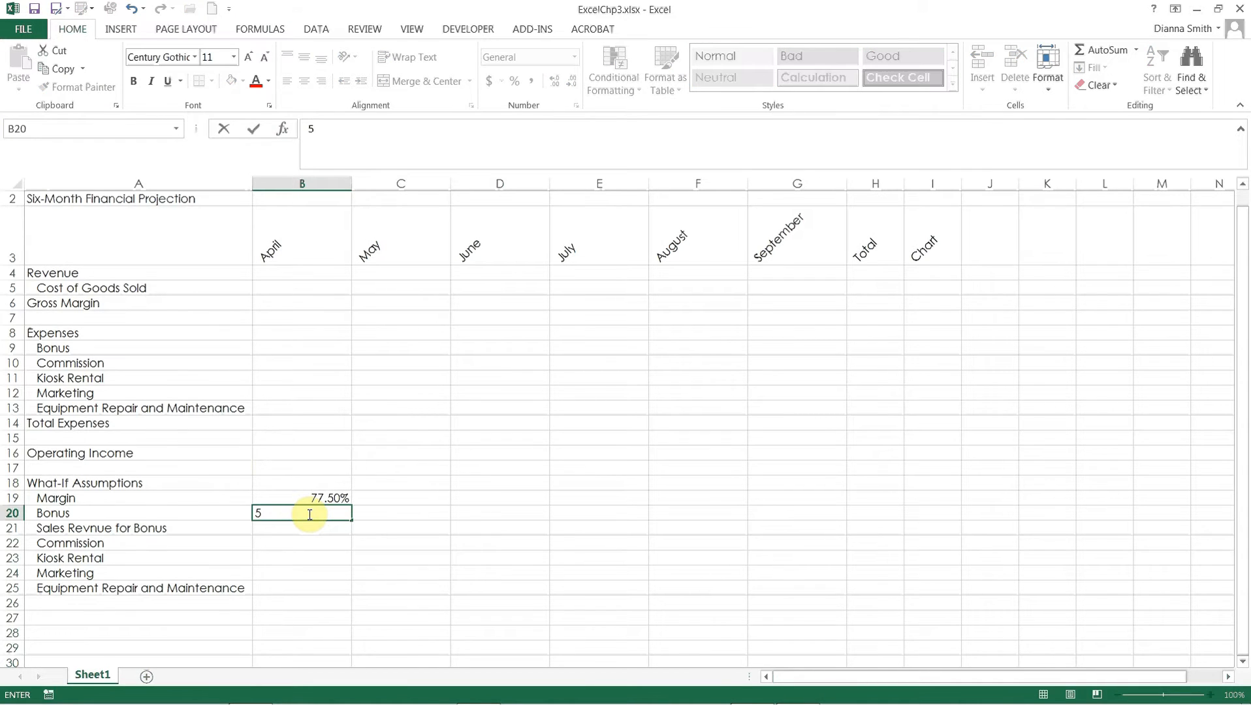
text(000)
key(Return)
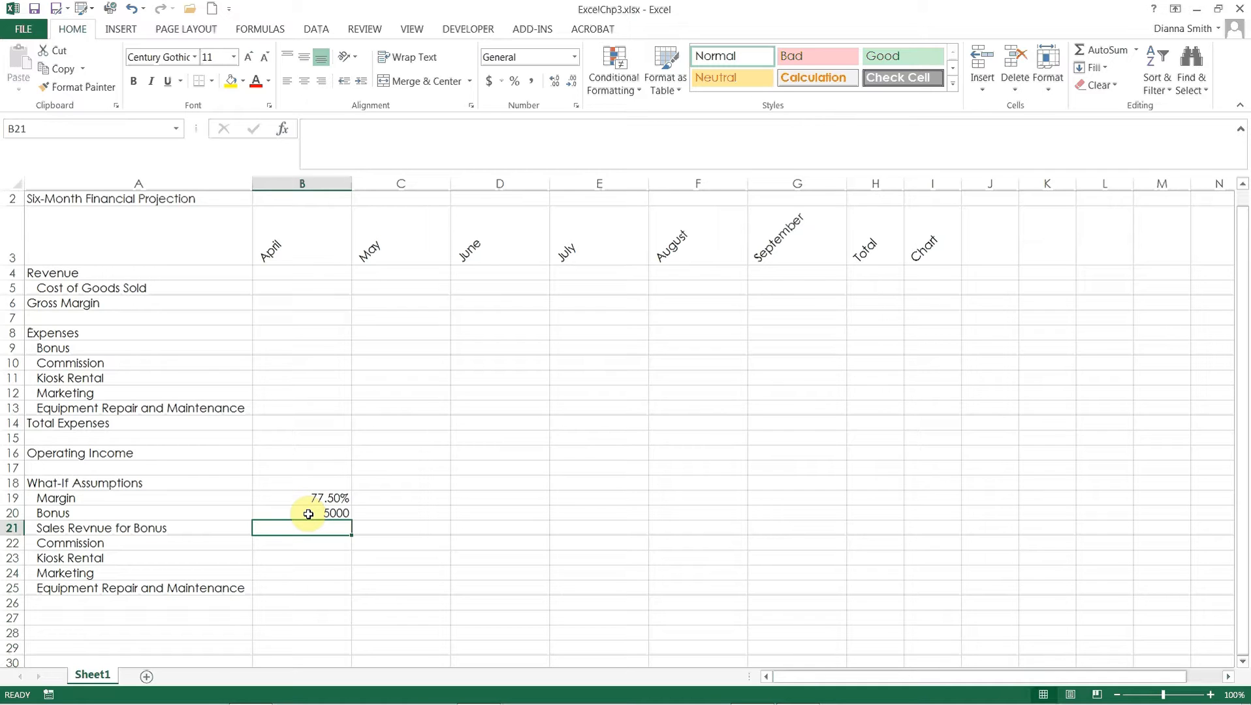
Enter the What-If Assumptions values 60000 for Sales Revnue for Bonus in cell B21 and 30% for Commission in cell B22.
text(6)
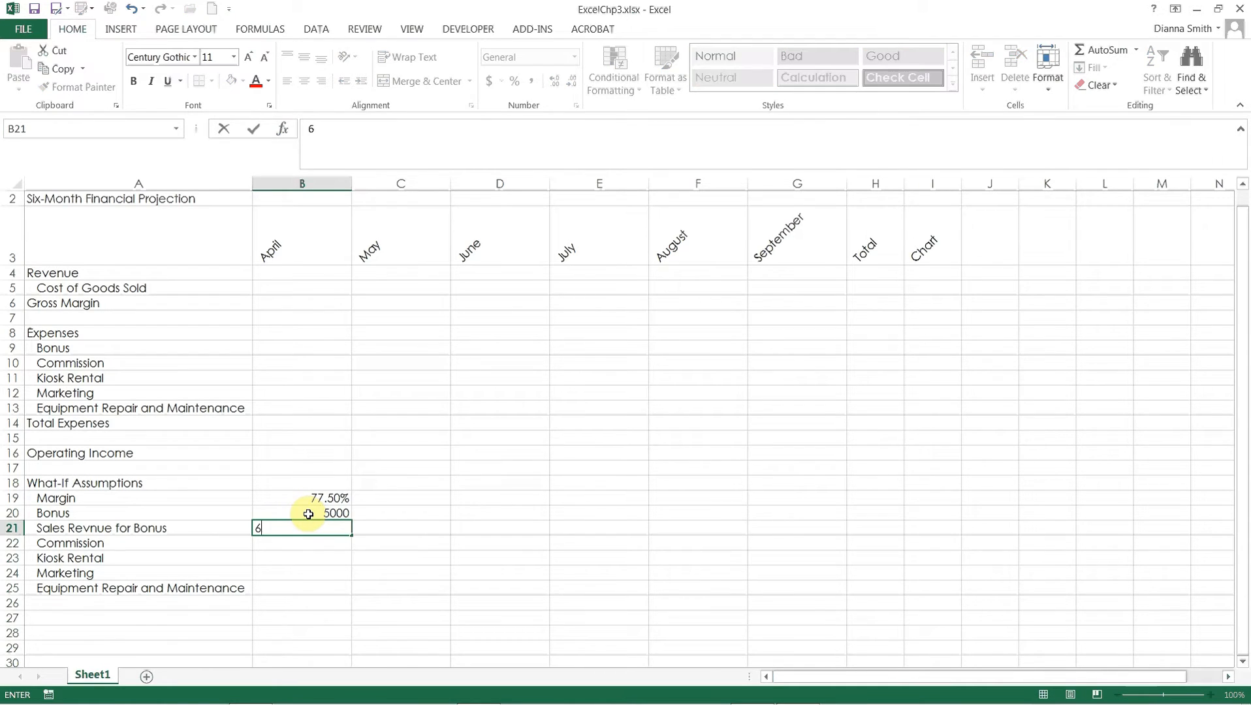
text(0000)
key(Return)
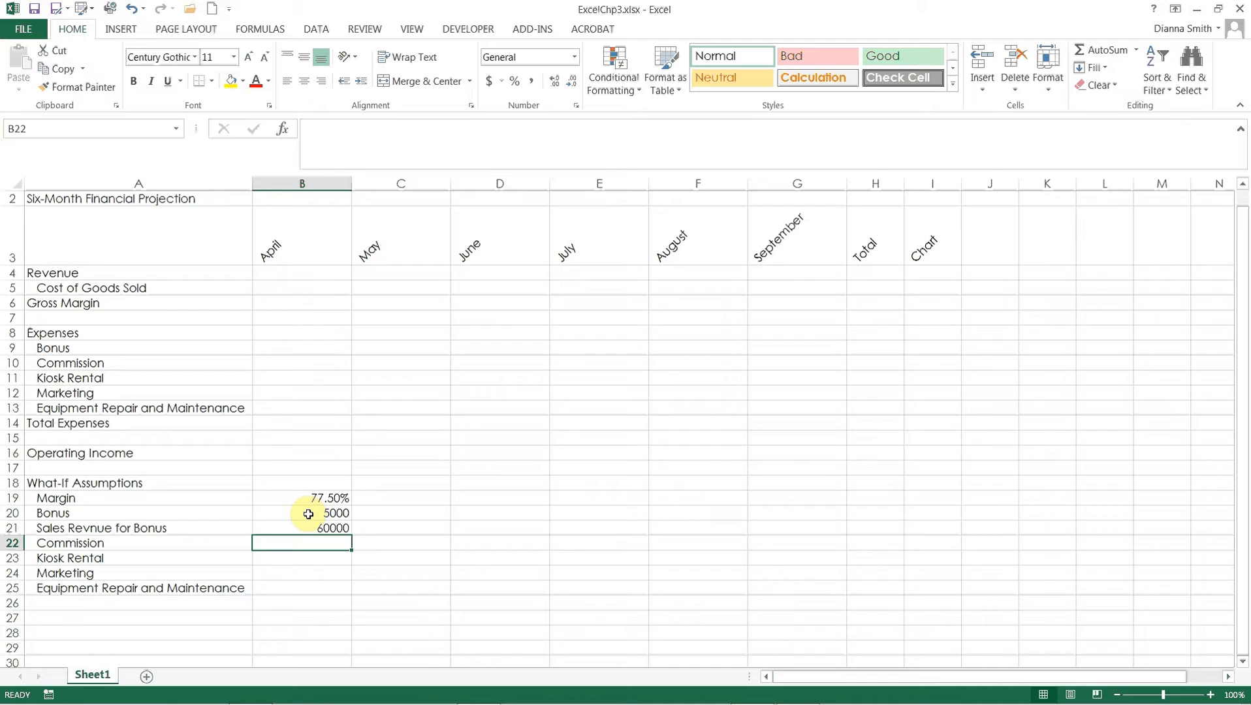
text(30)
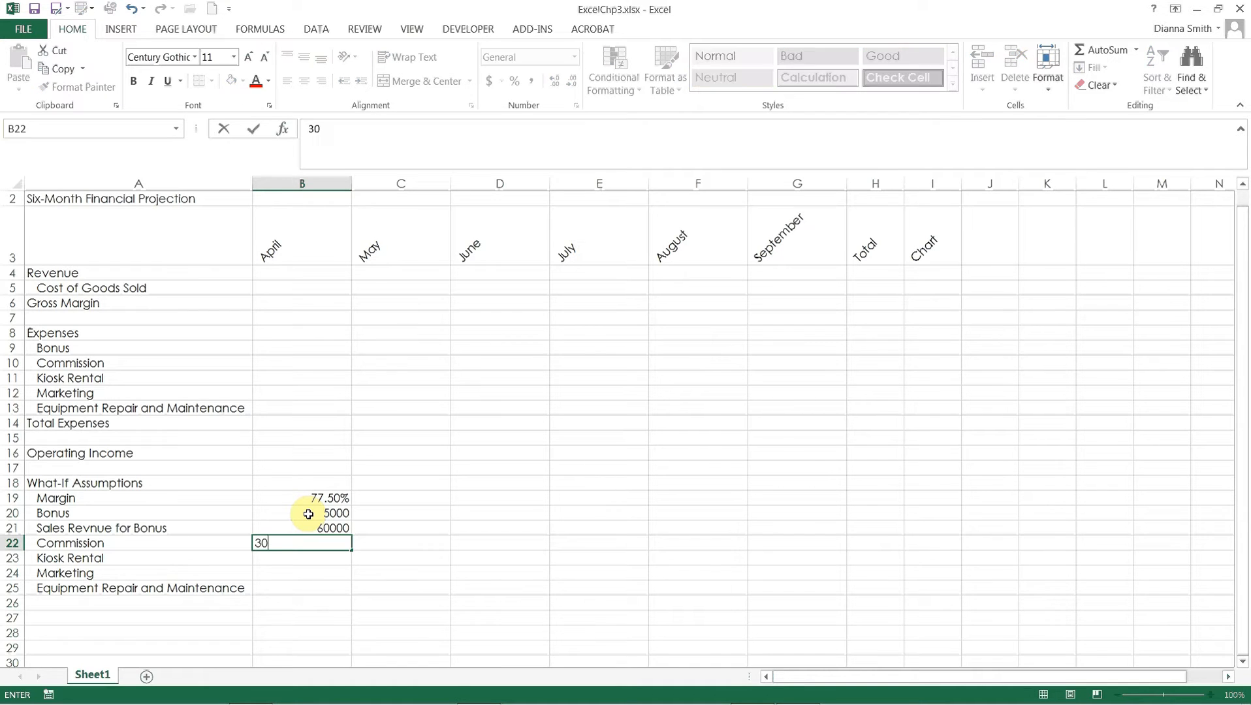
text(%)
key(Return)
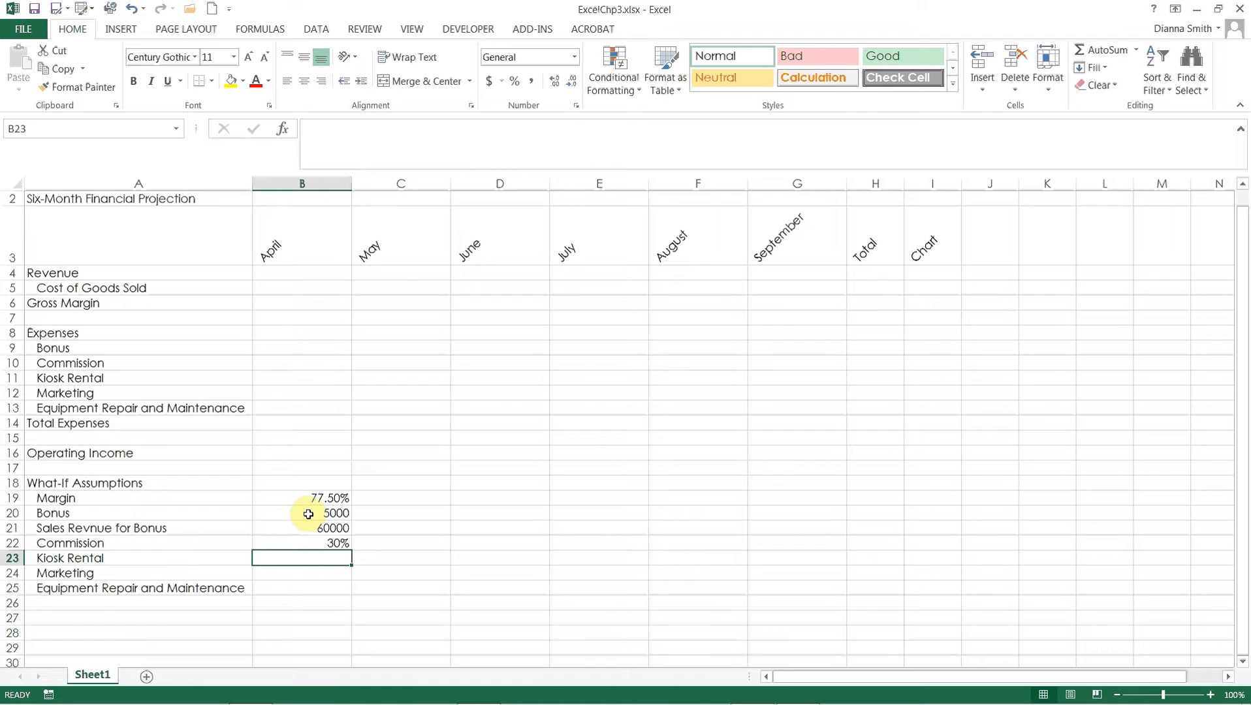
Enter 10% for Kiosk Rental, 5% for Marketing and 4% for Equipment Repair and Maintenance in cells B23:B25.
text(10%)
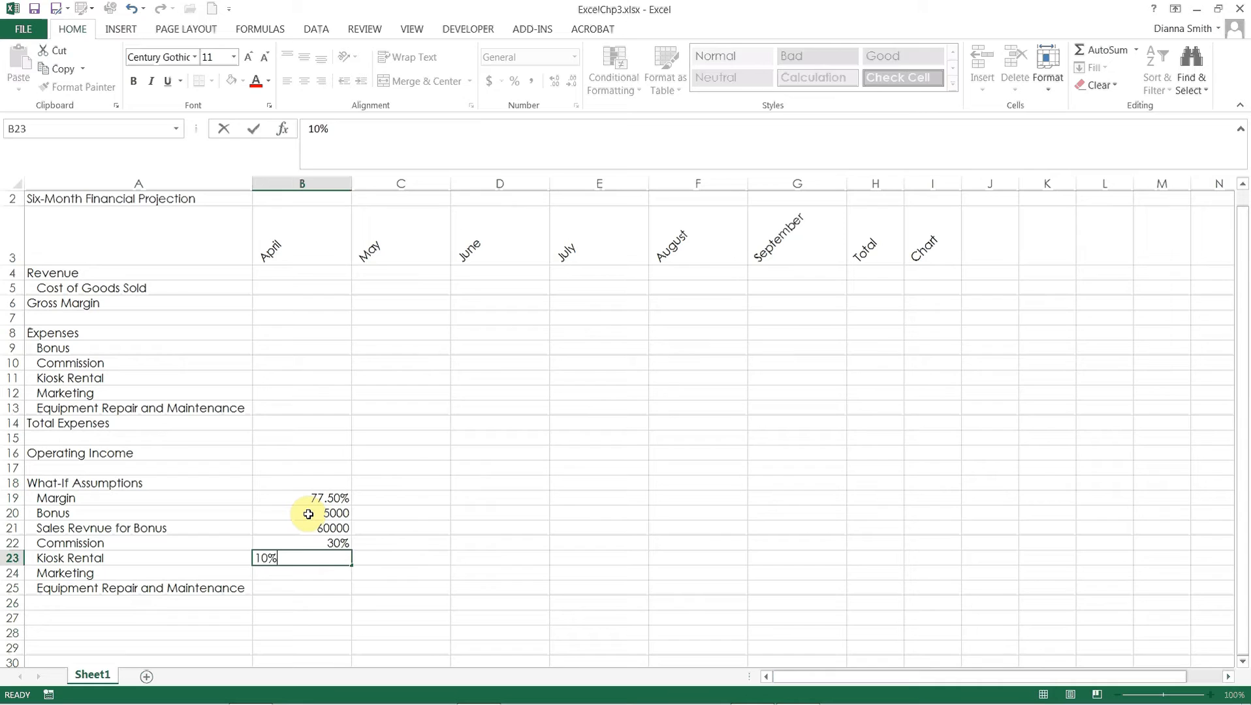
key(Return)
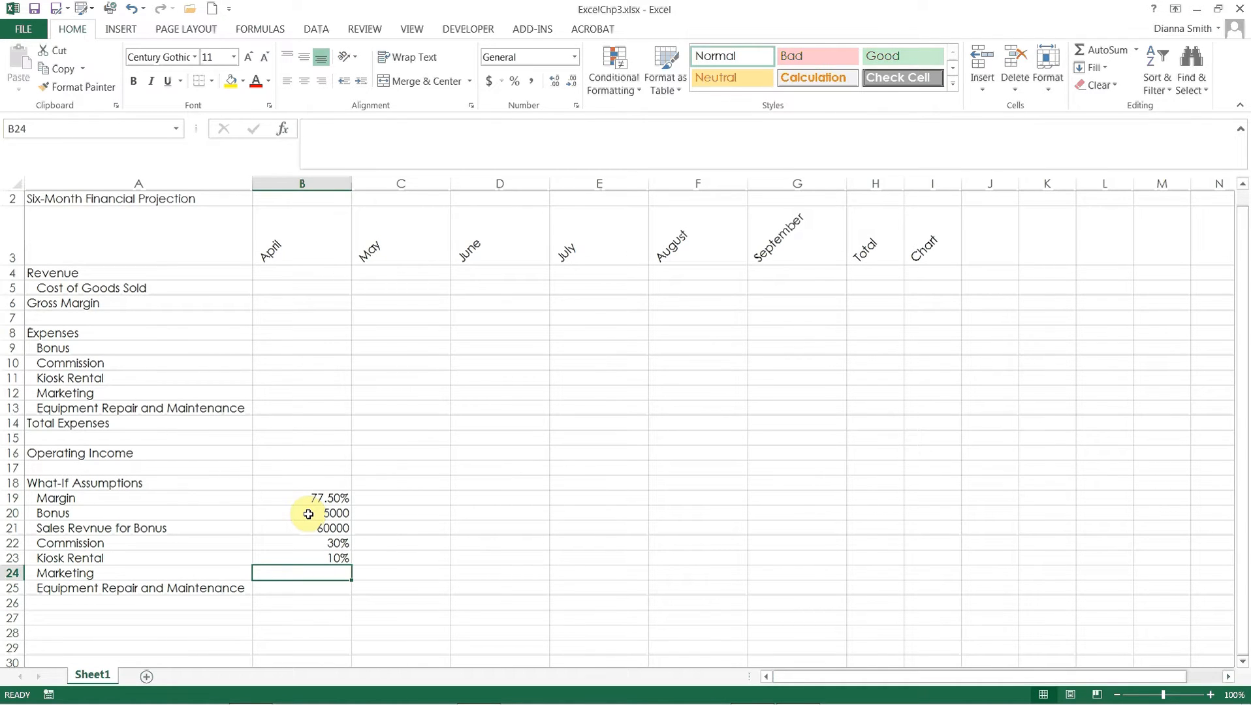
text(5%)
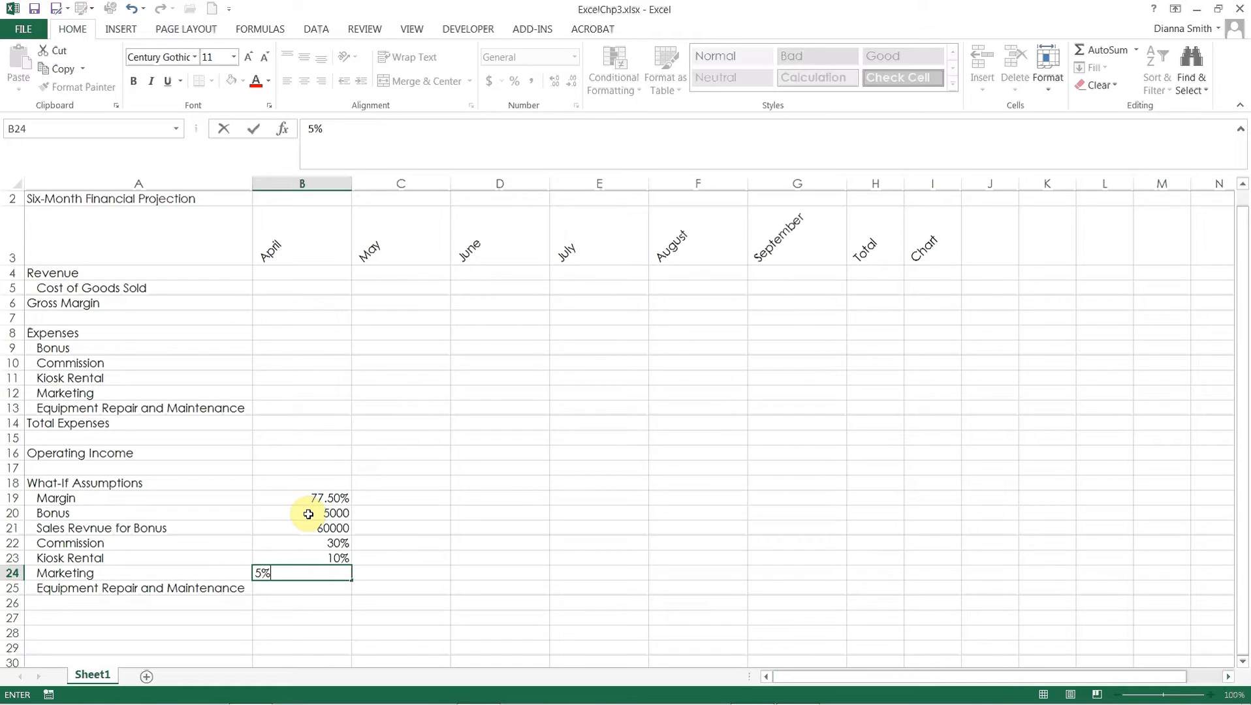
key(Return)
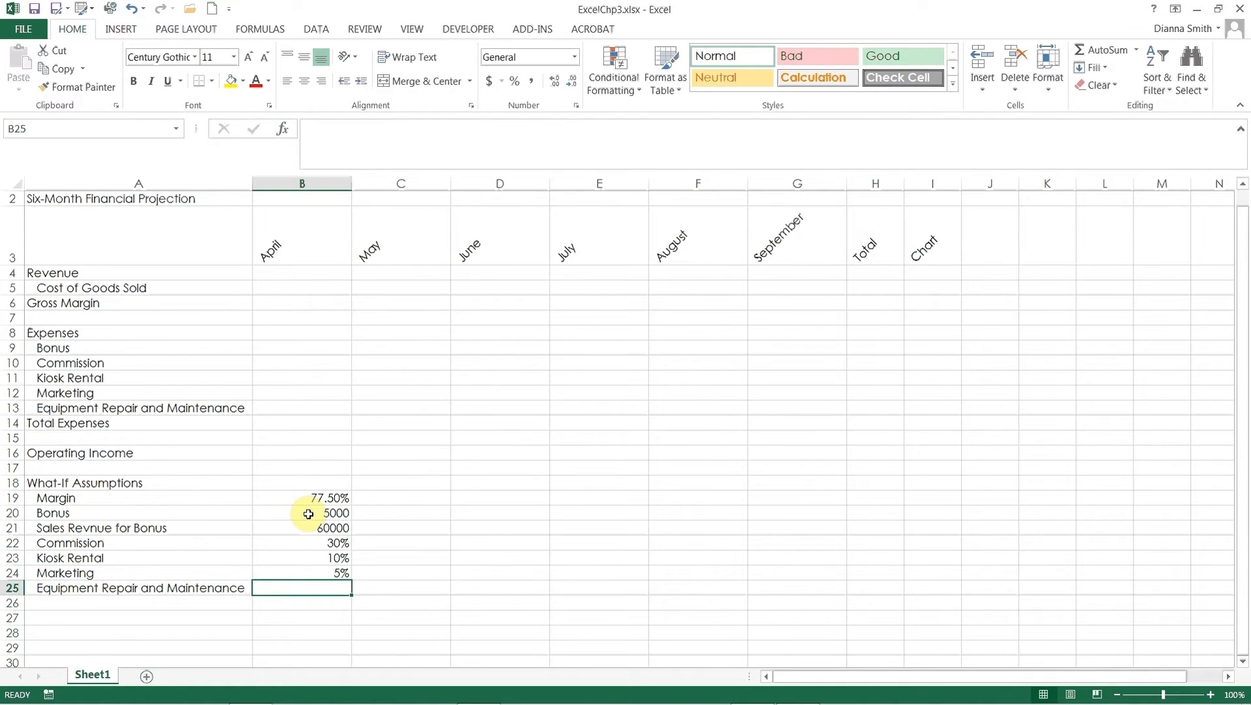
text(4%)
key(ctrl+Return)
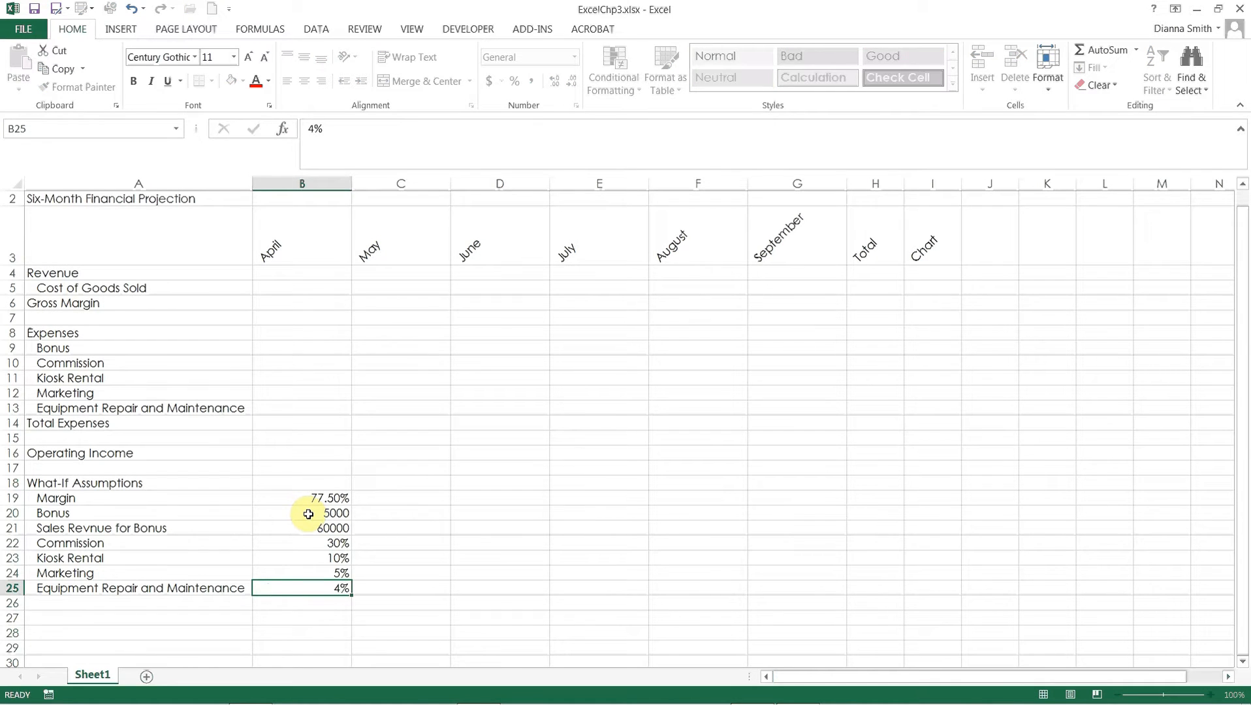
key(Return)
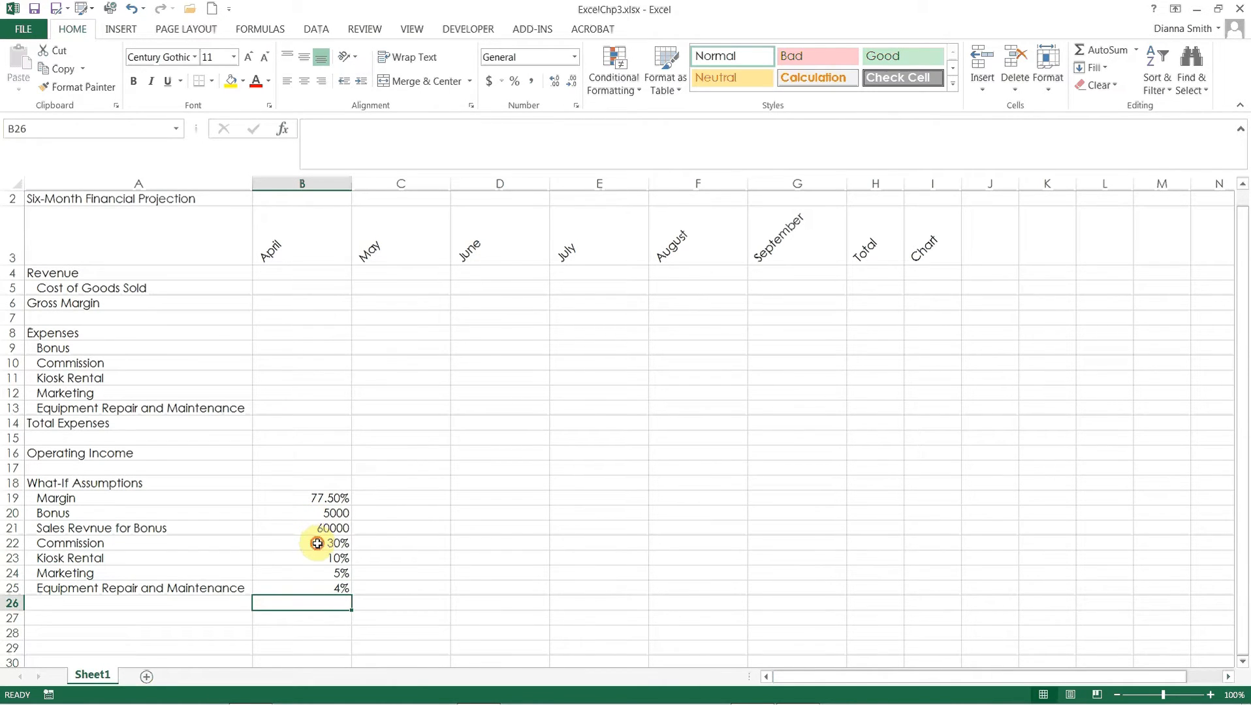
Show the percentages in cells B22:B25 with two decimal places.
drag(315, 542, 318, 582)
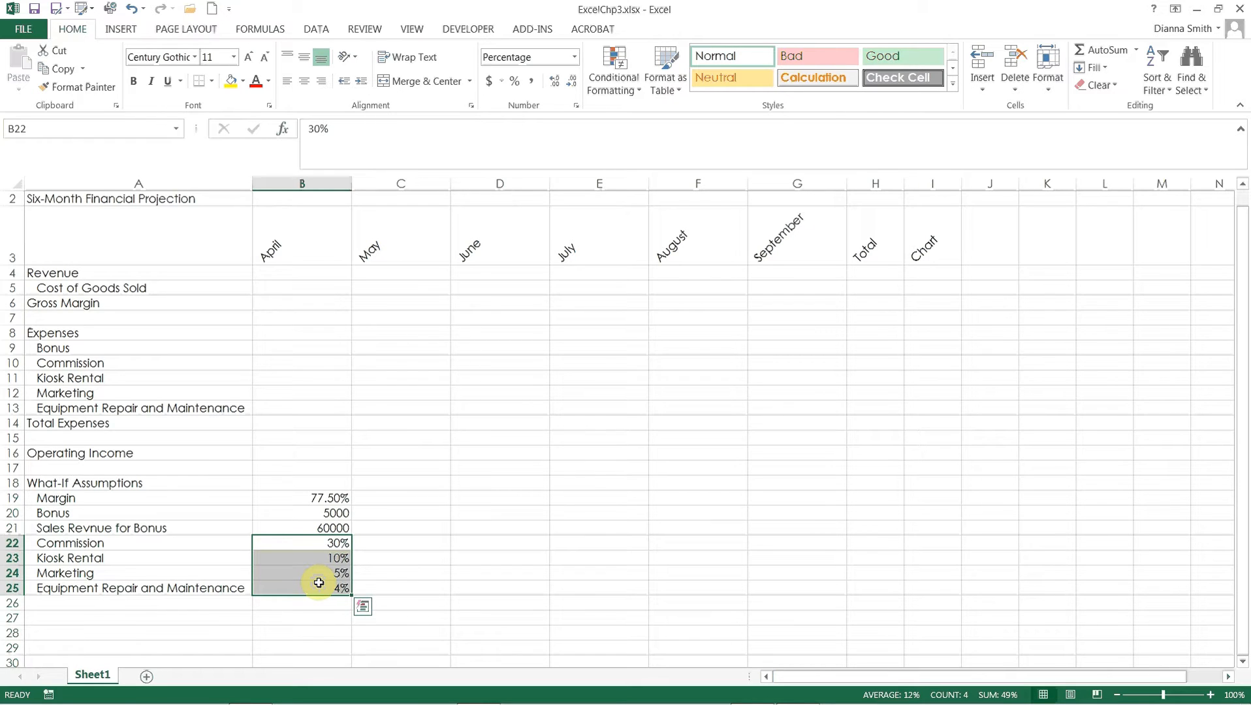
click(558, 92)
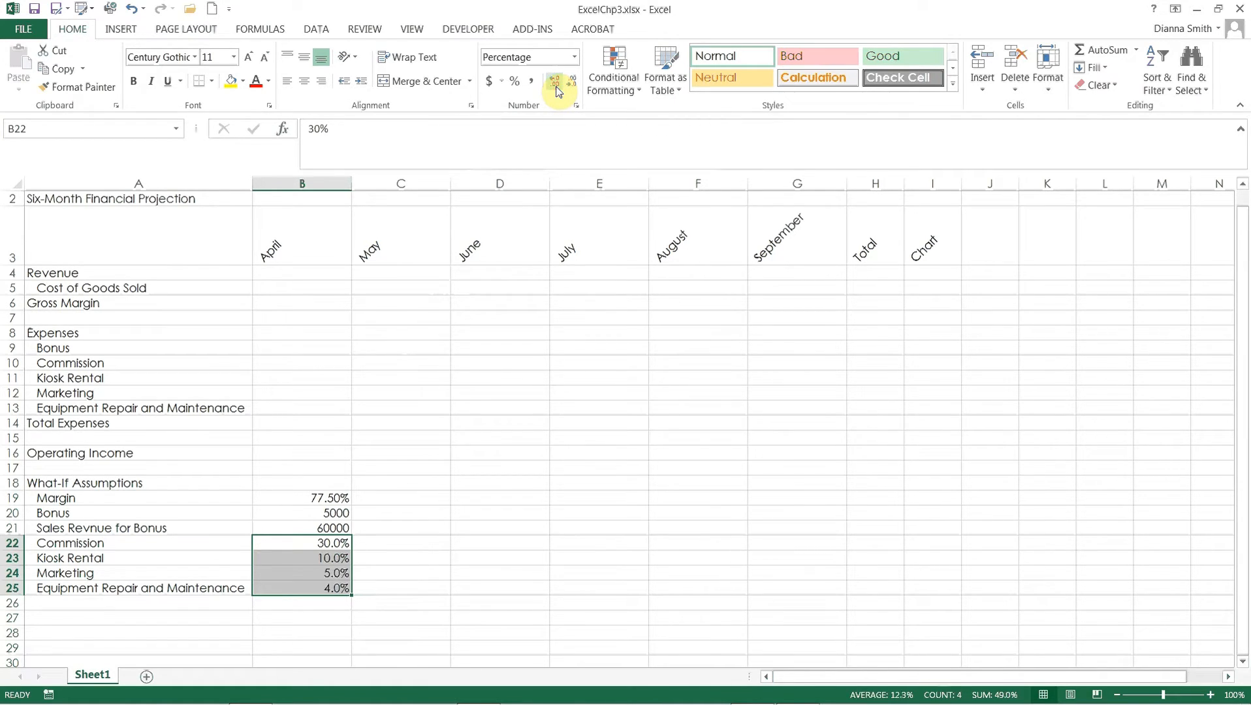
click(558, 92)
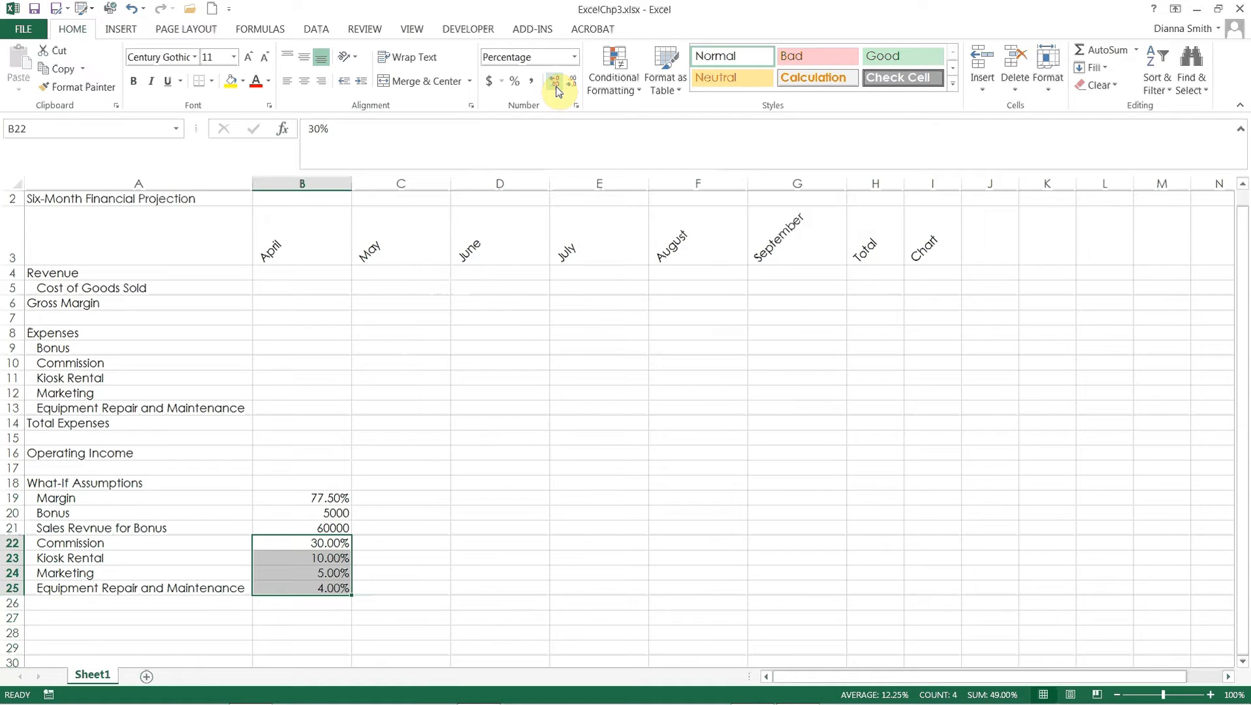
Apply the Comma style to the bonus amounts in cells B20:B21 and save the workbook.
click(336, 514)
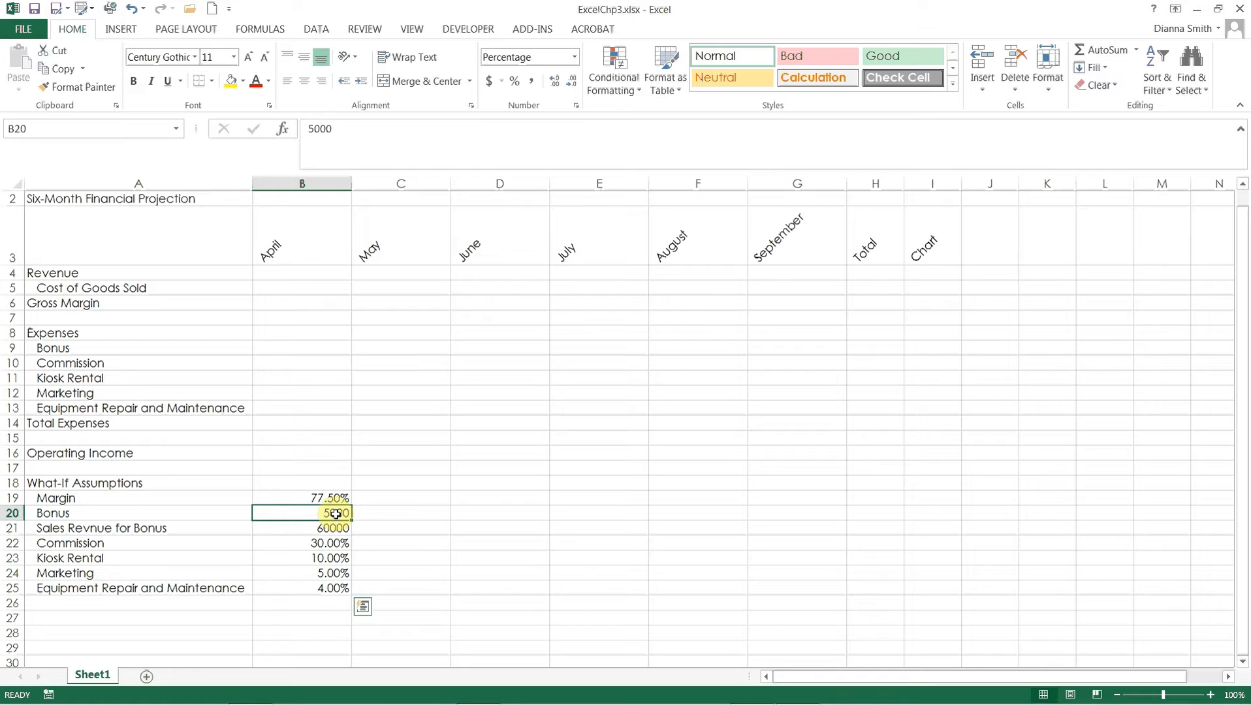
drag(336, 514, 336, 530)
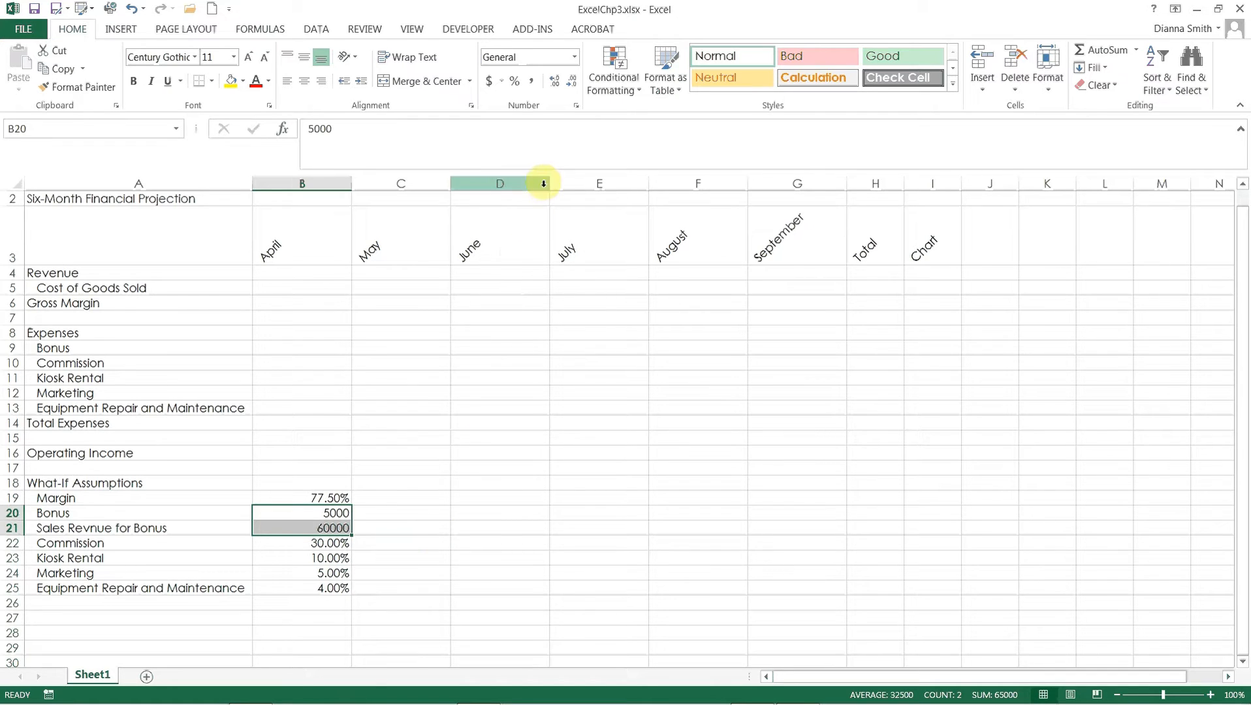
click(534, 82)
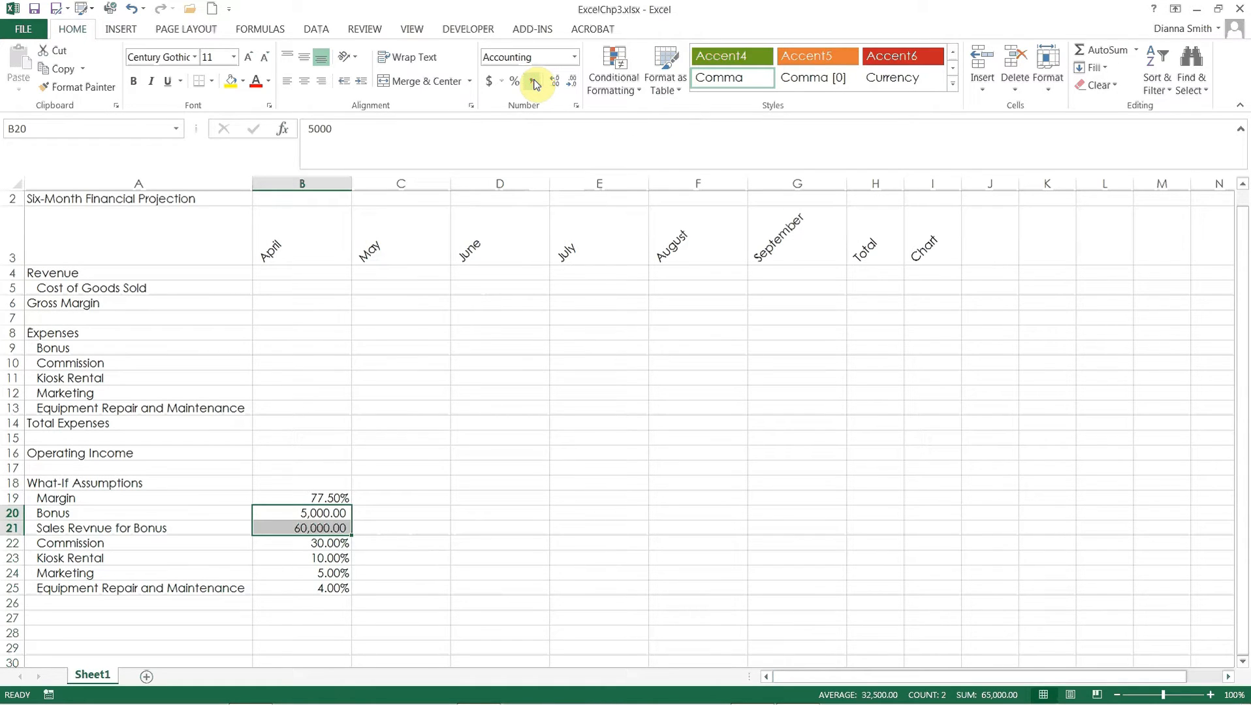
click(35, 14)
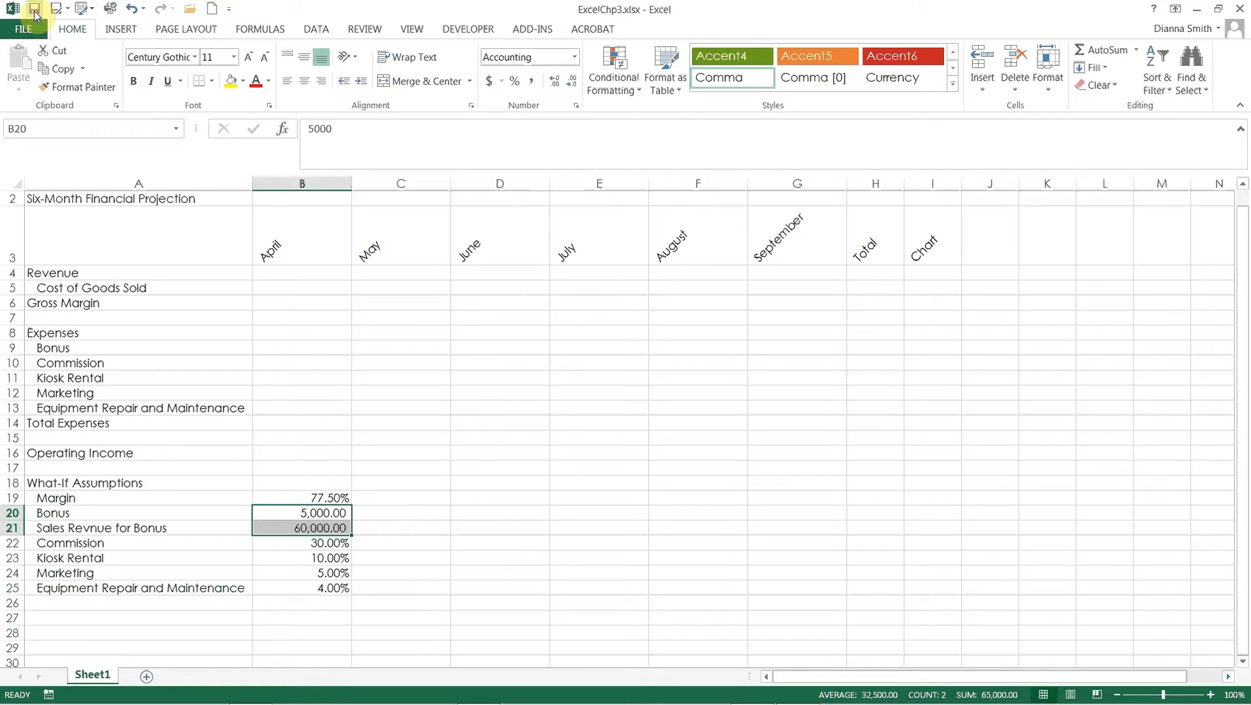
Enter the Revenue values 45000 for April, 52000 for May and 67500 for June in cells B4:D4.
click(276, 271)
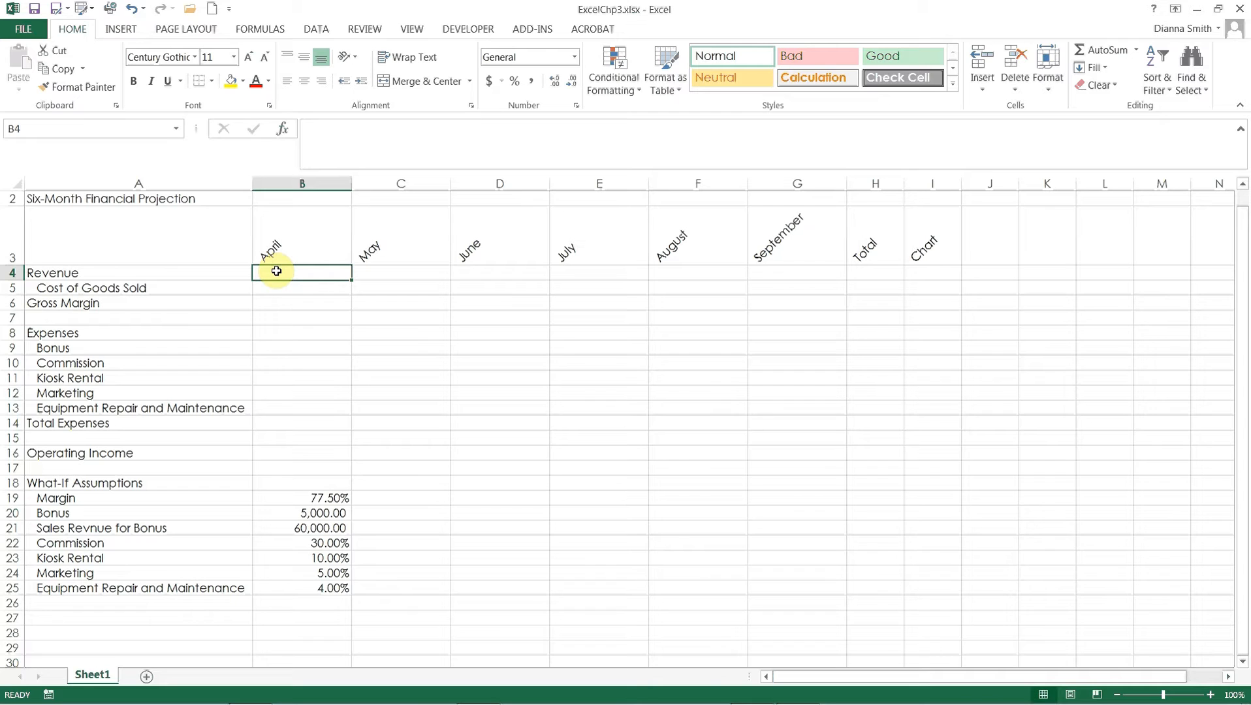
text(45)
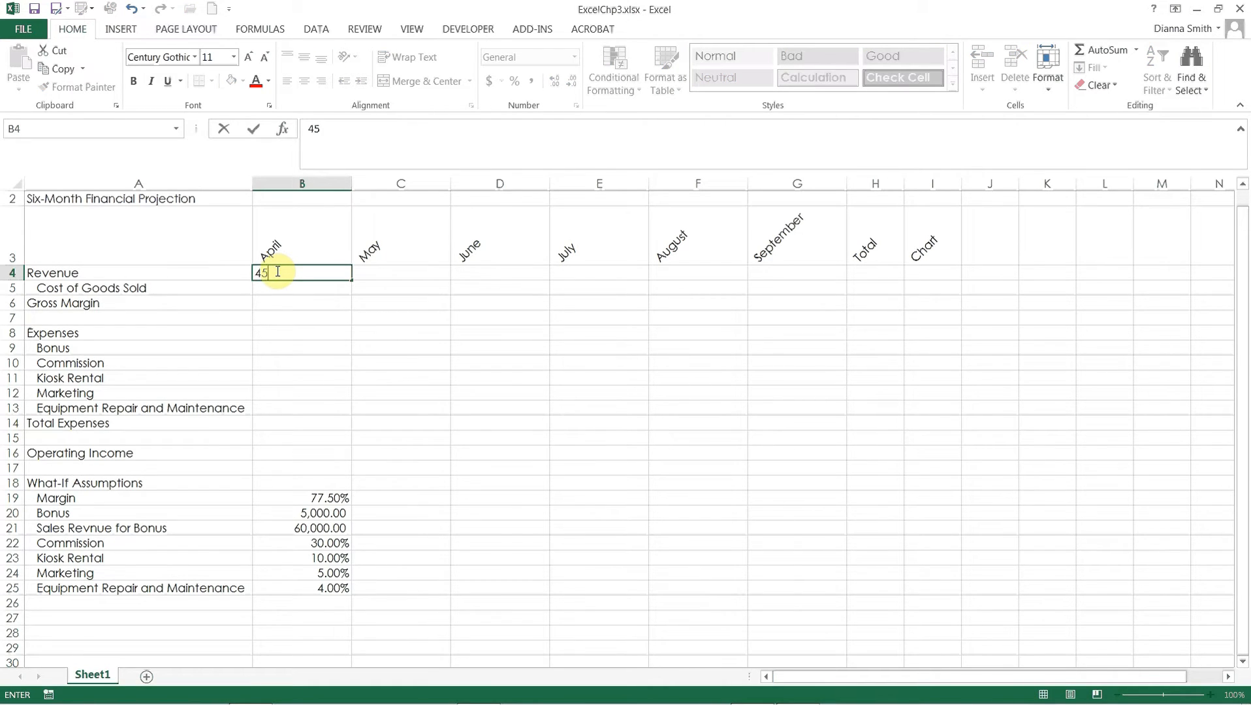
text(000)
key(Tab)
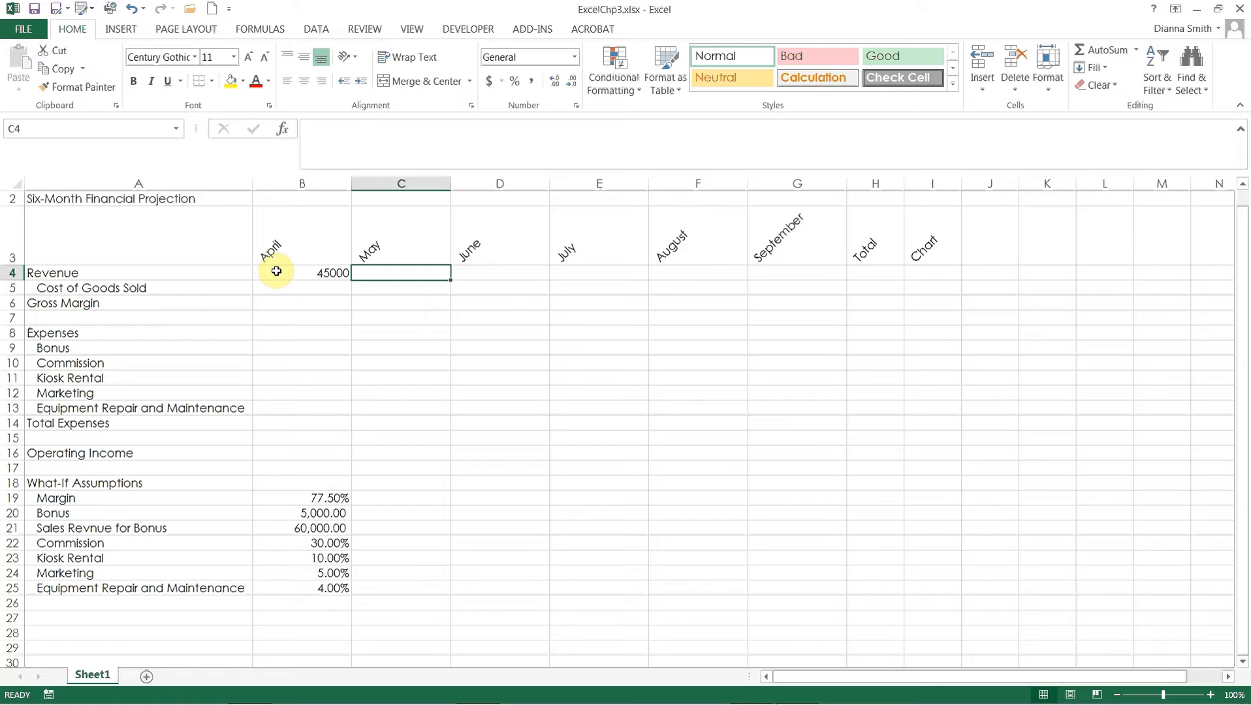
text(52000)
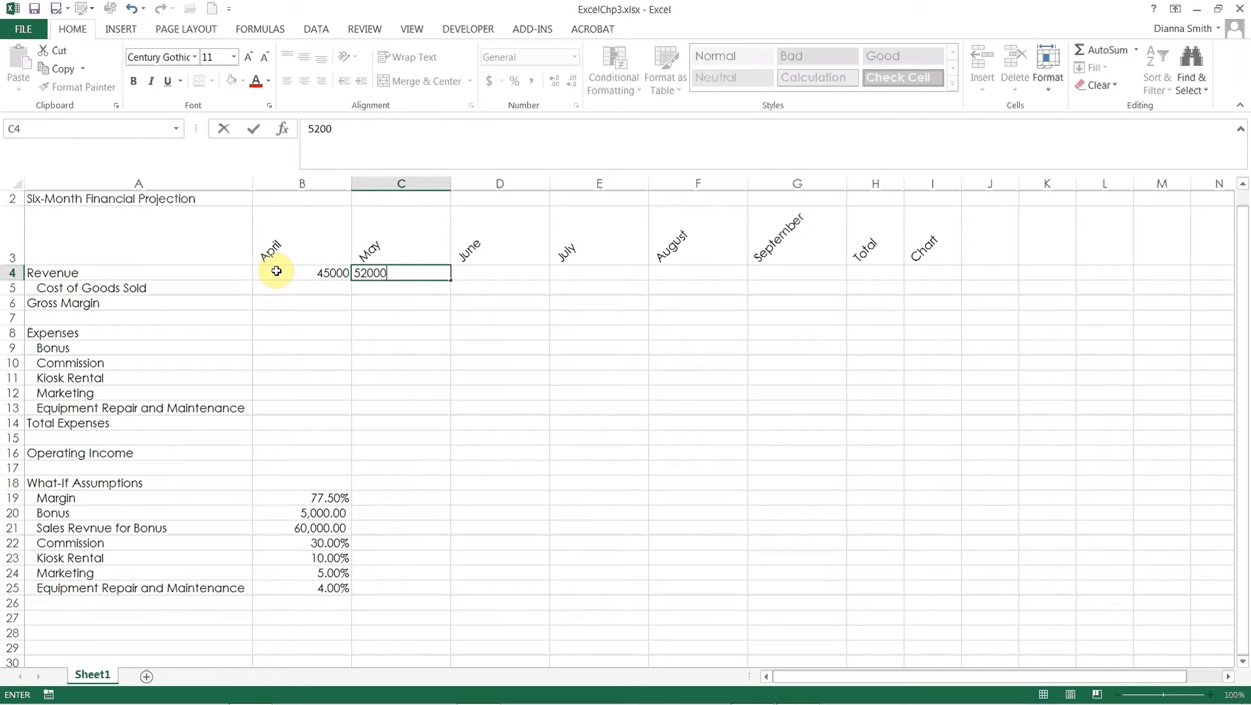
key(Tab)
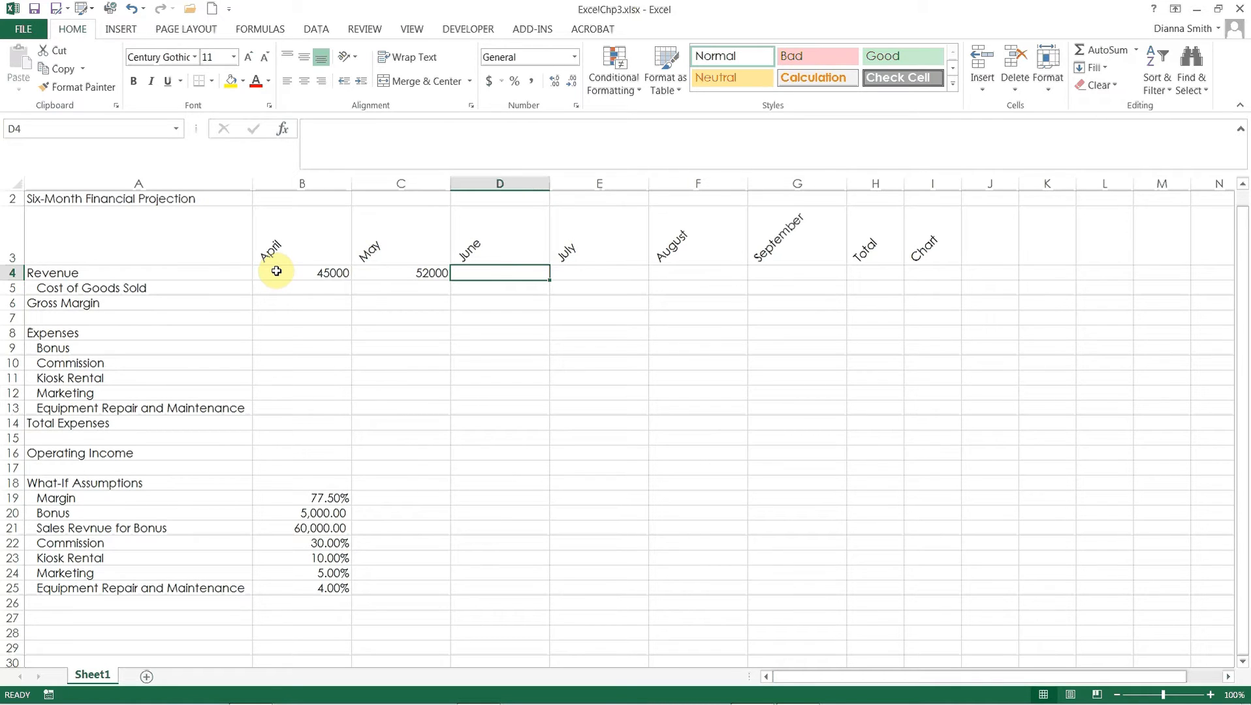
text(67)
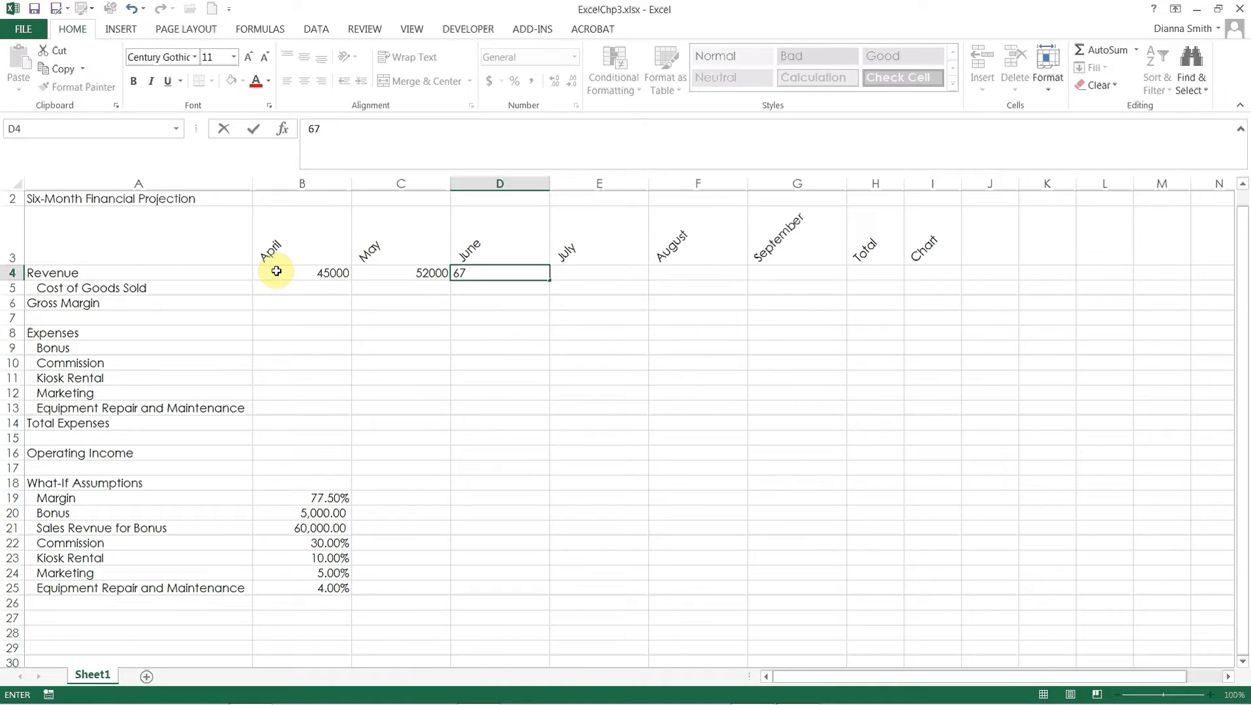
text(500)
key(Tab)
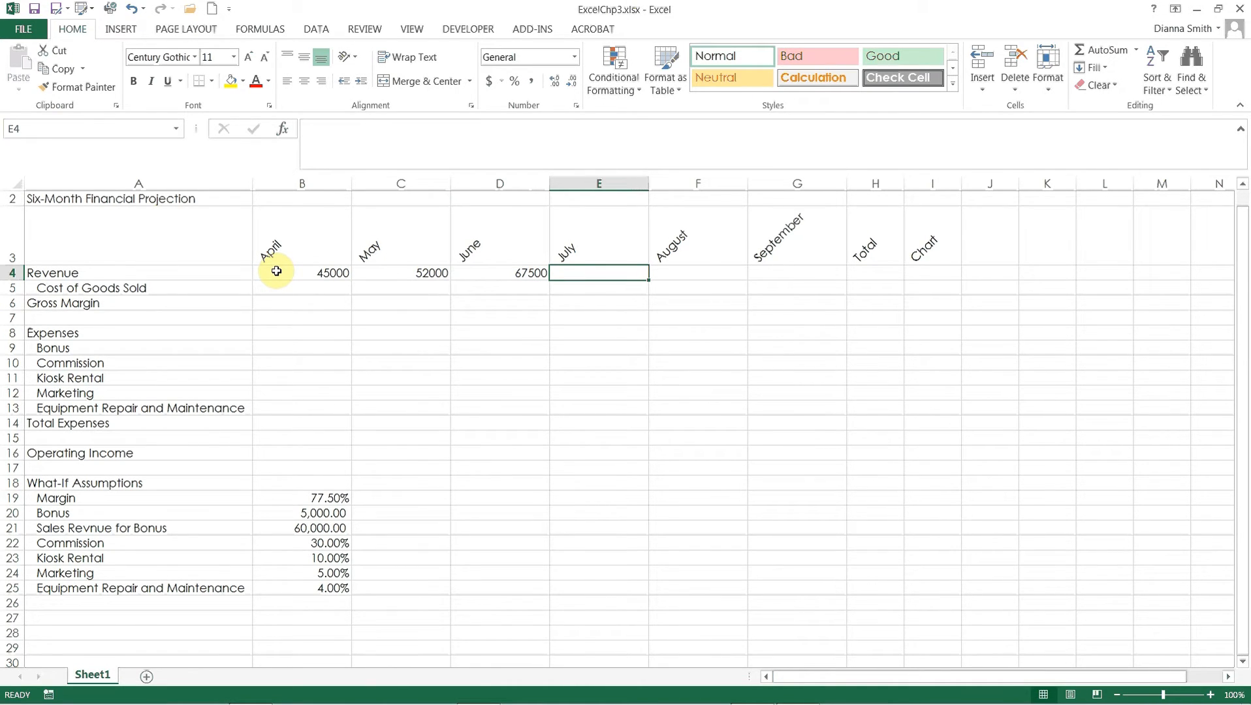
Enter the Revenue values 90000 for July, 77500 for August and 63750 for September in cells E4:G4.
text(90000)
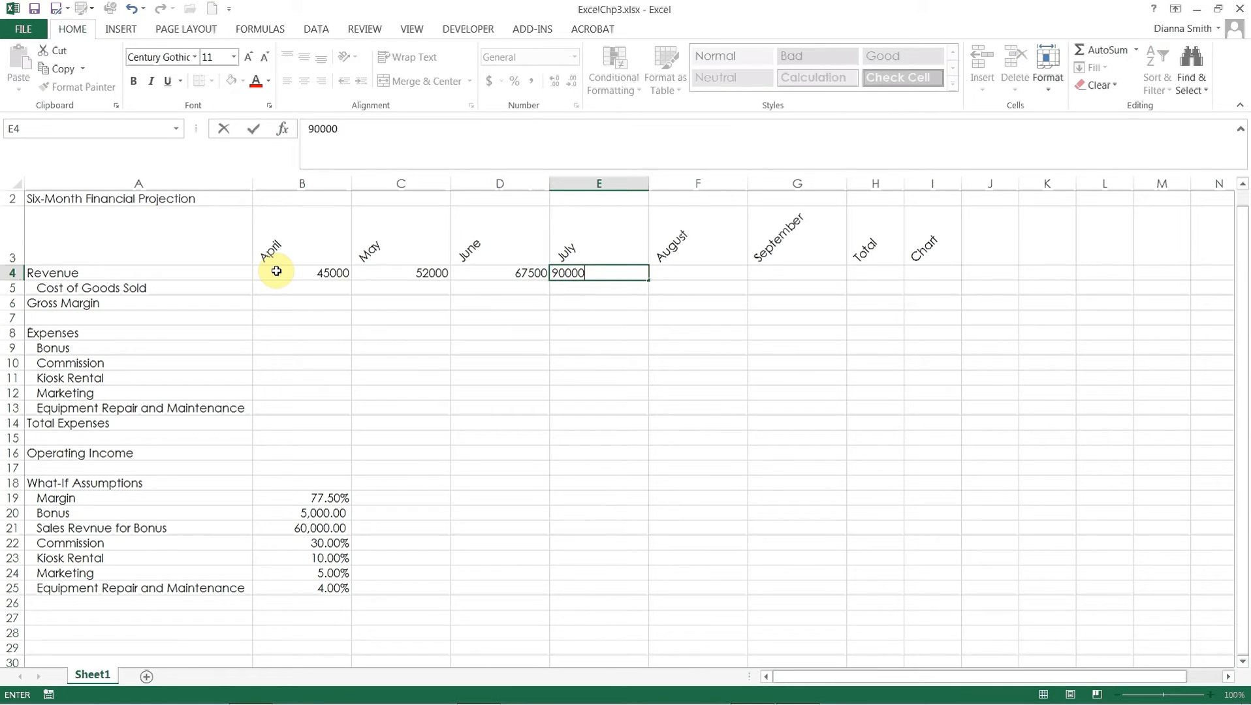
key(Tab)
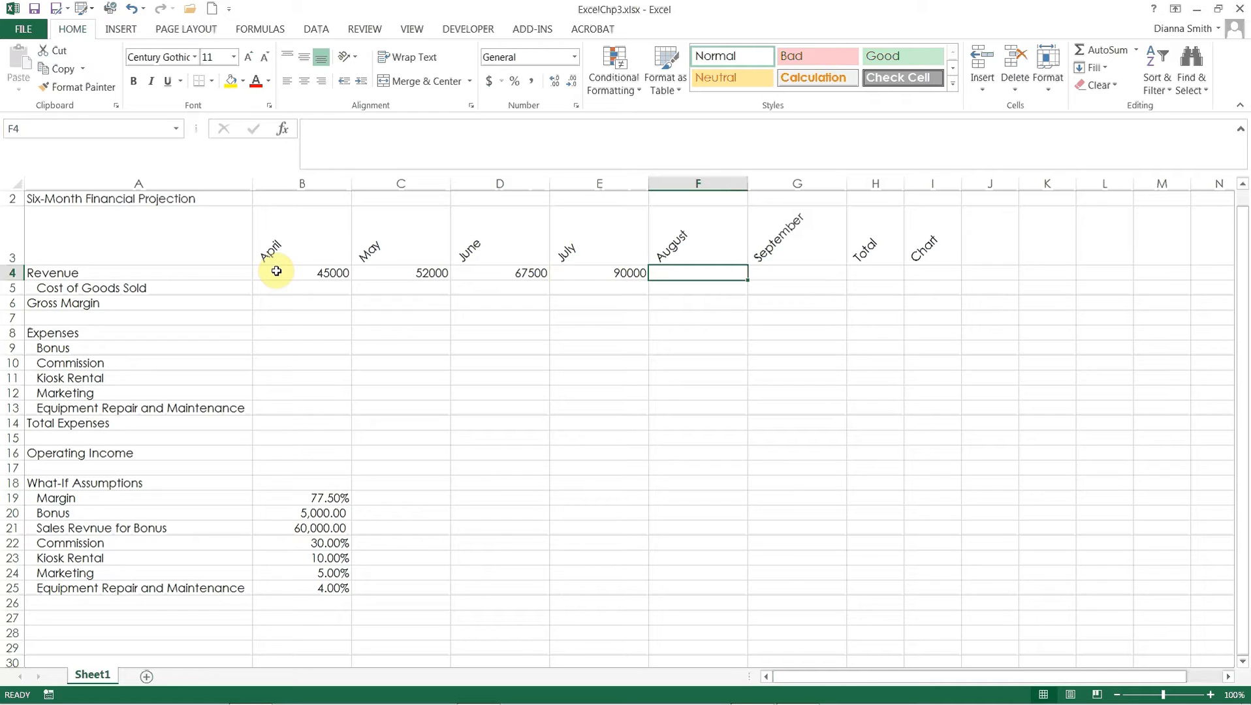
text(77500)
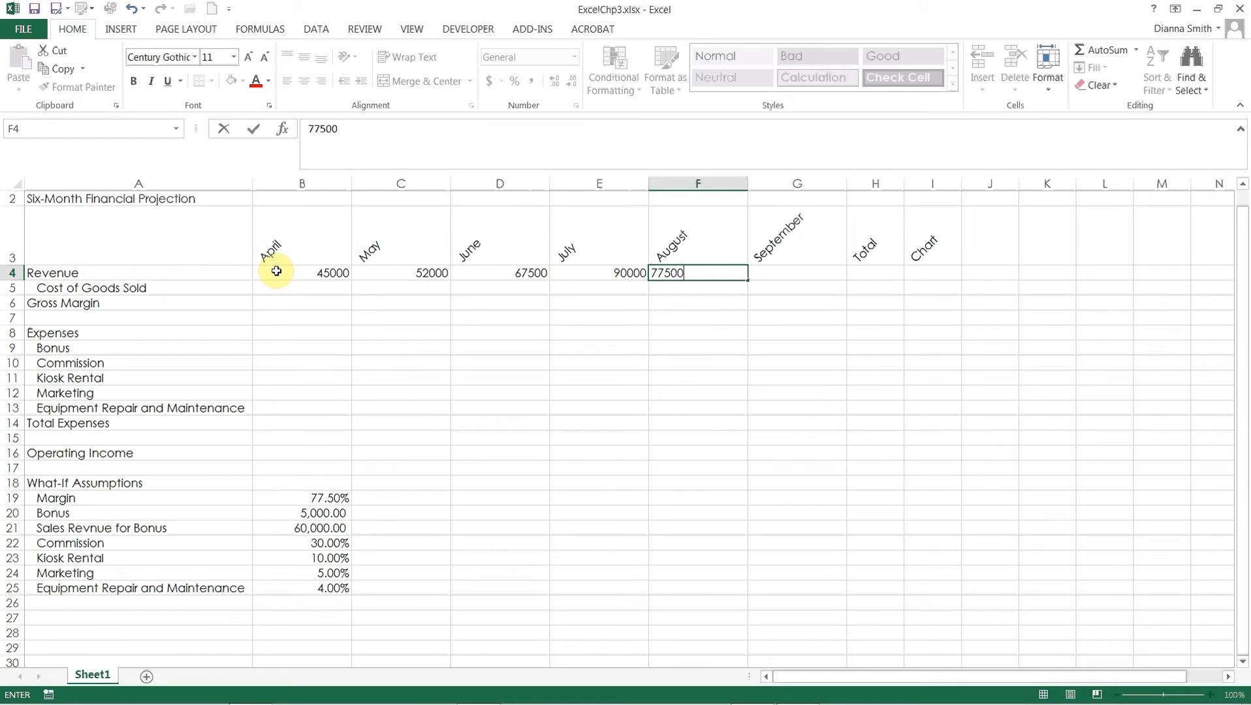
key(Tab)
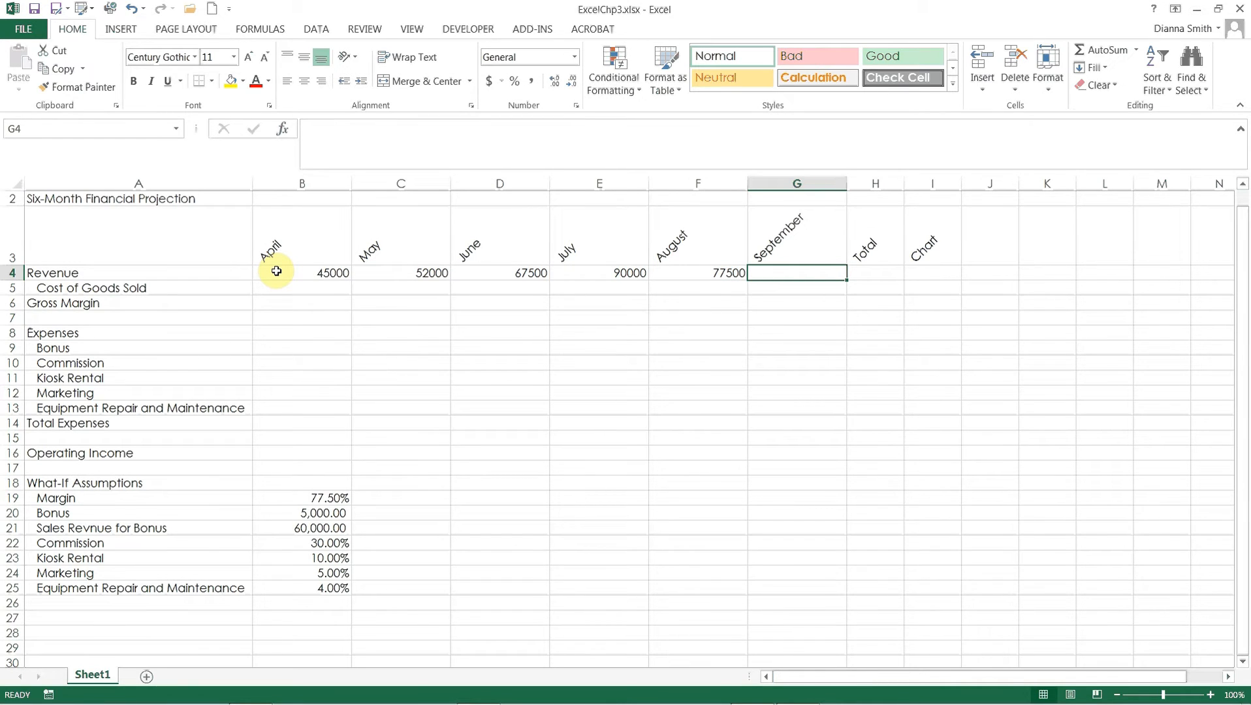
text(6)
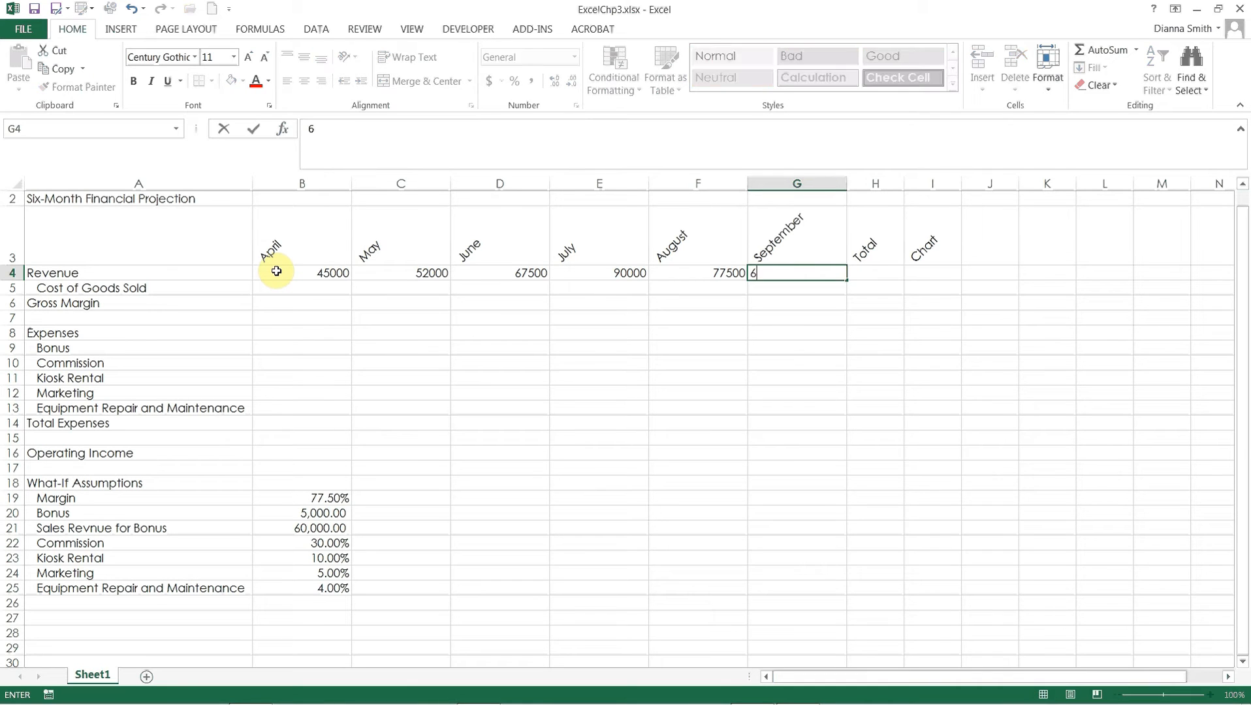
text(3750)
key(Tab)
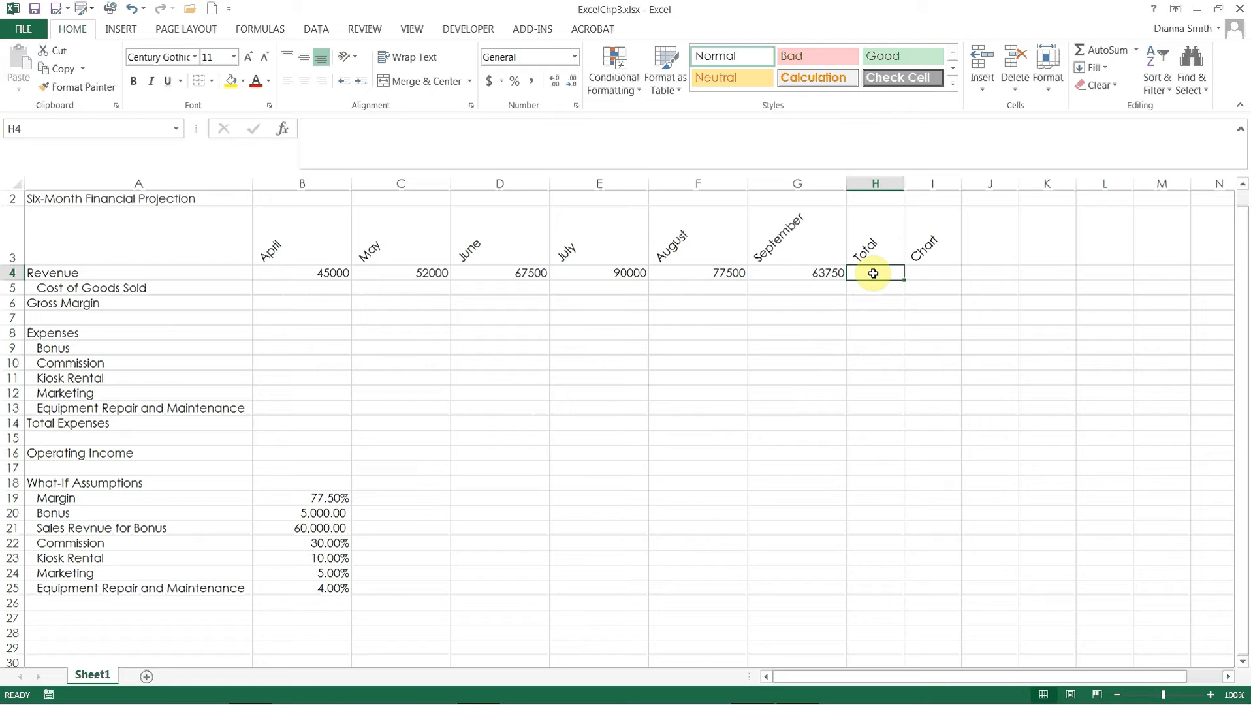
Total the six months of Revenue in cell H4 with the formula =SUM(B4:G4).
click(1110, 58)
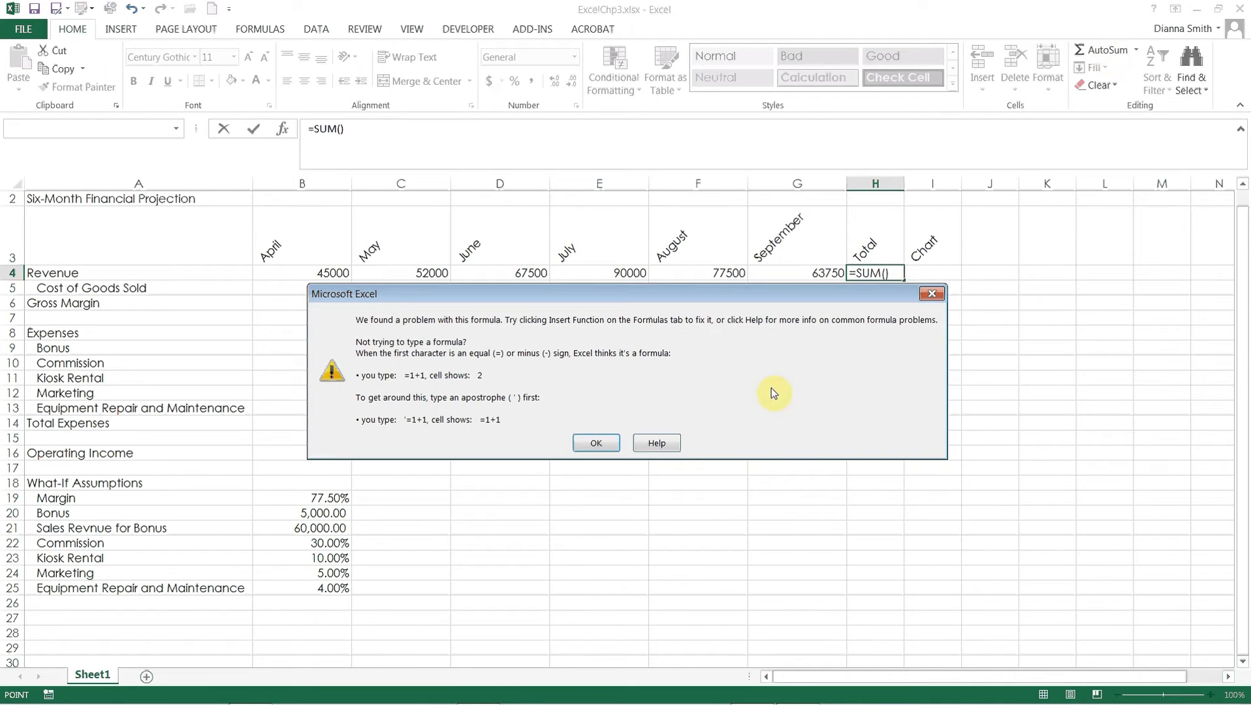
click(592, 444)
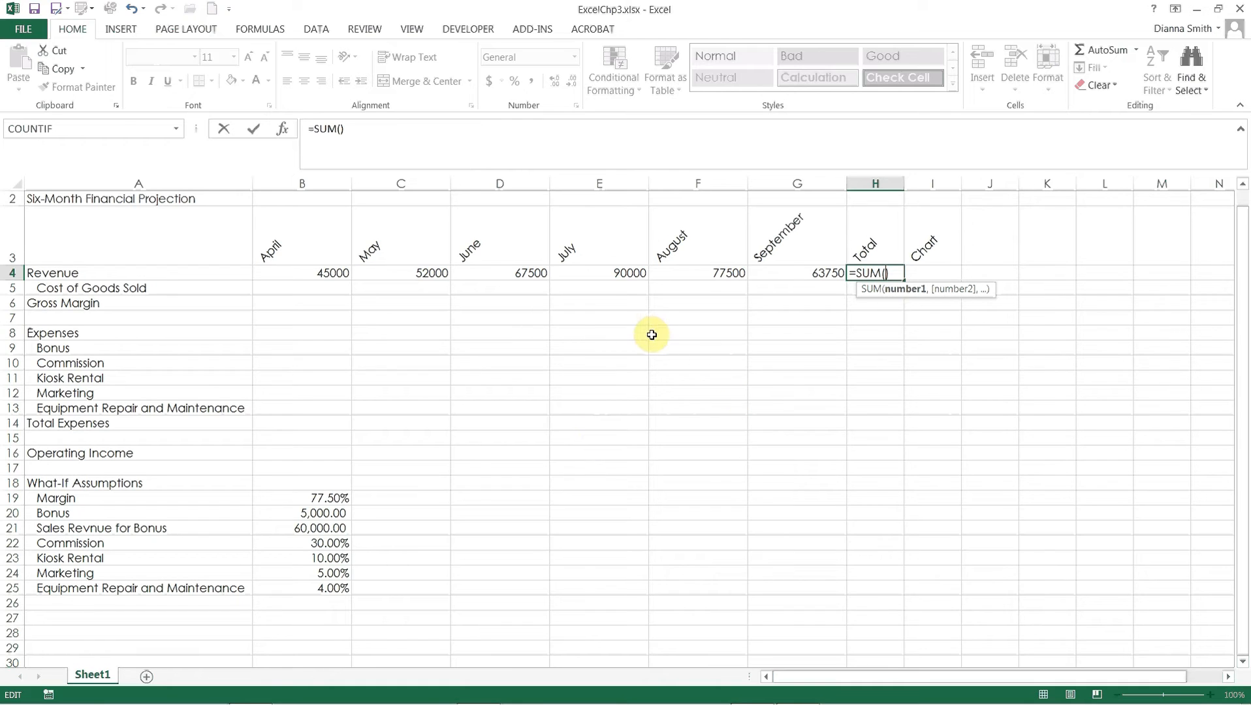
click(315, 272)
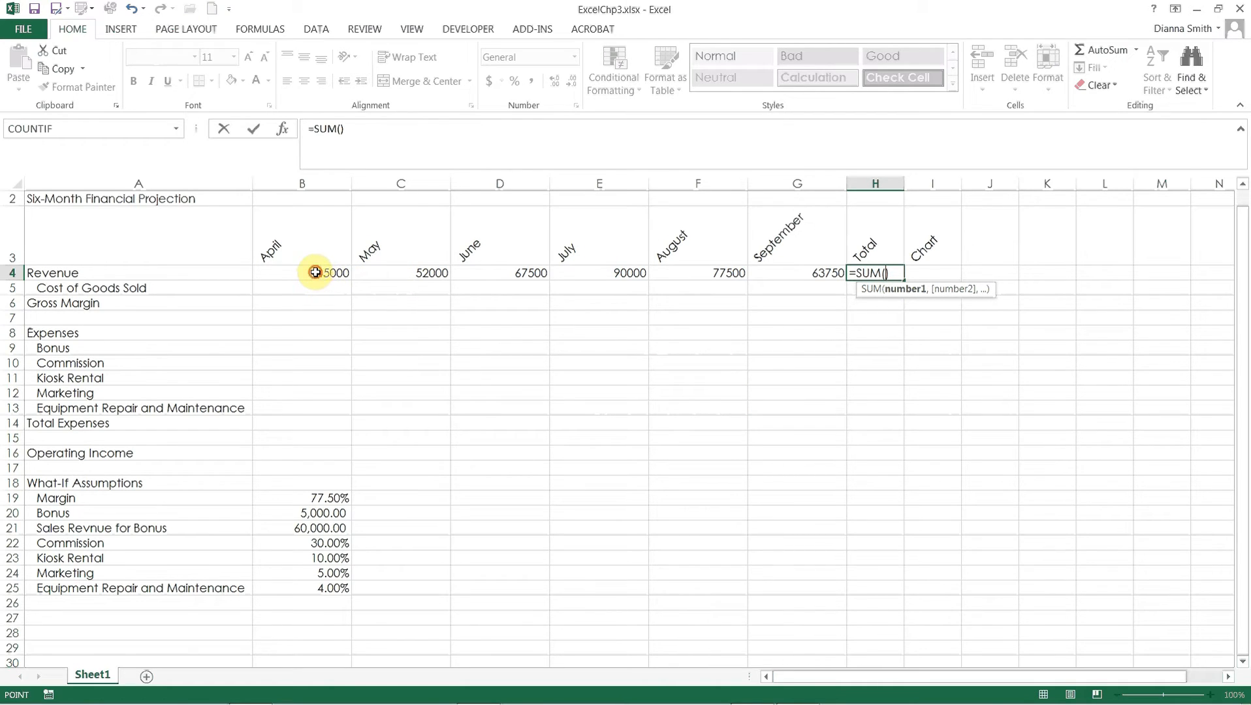
drag(316, 272, 782, 268)
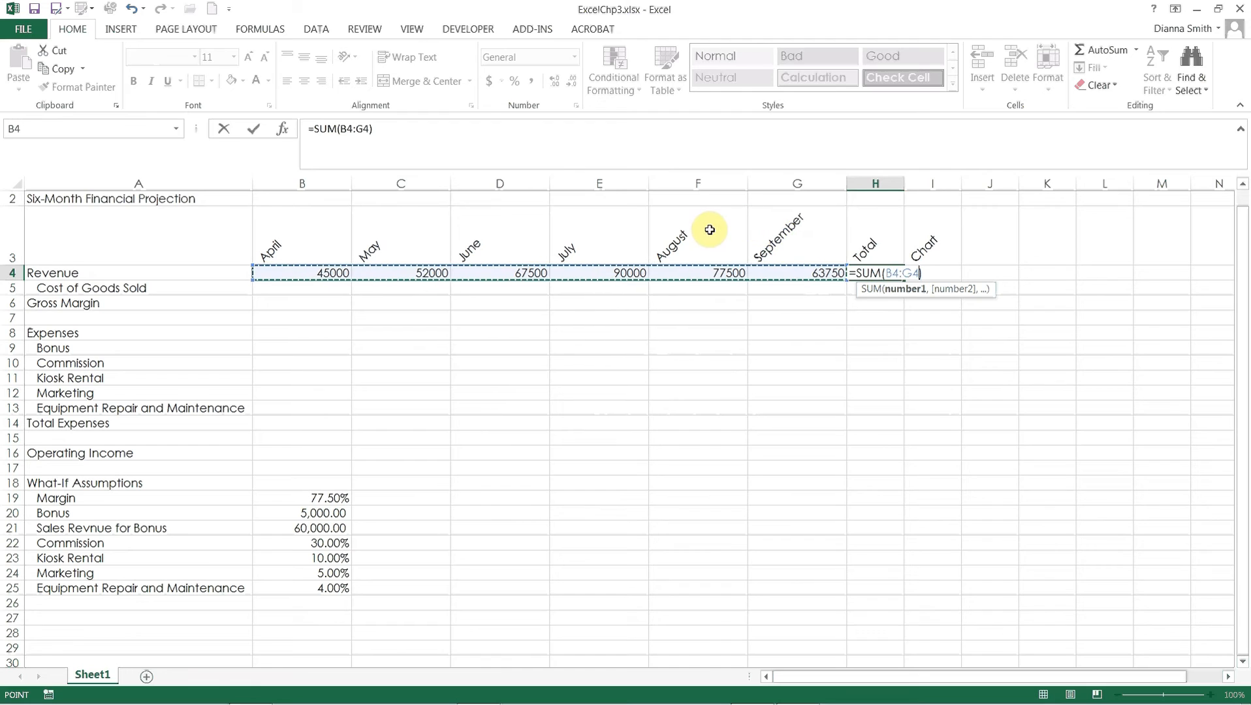
click(254, 130)
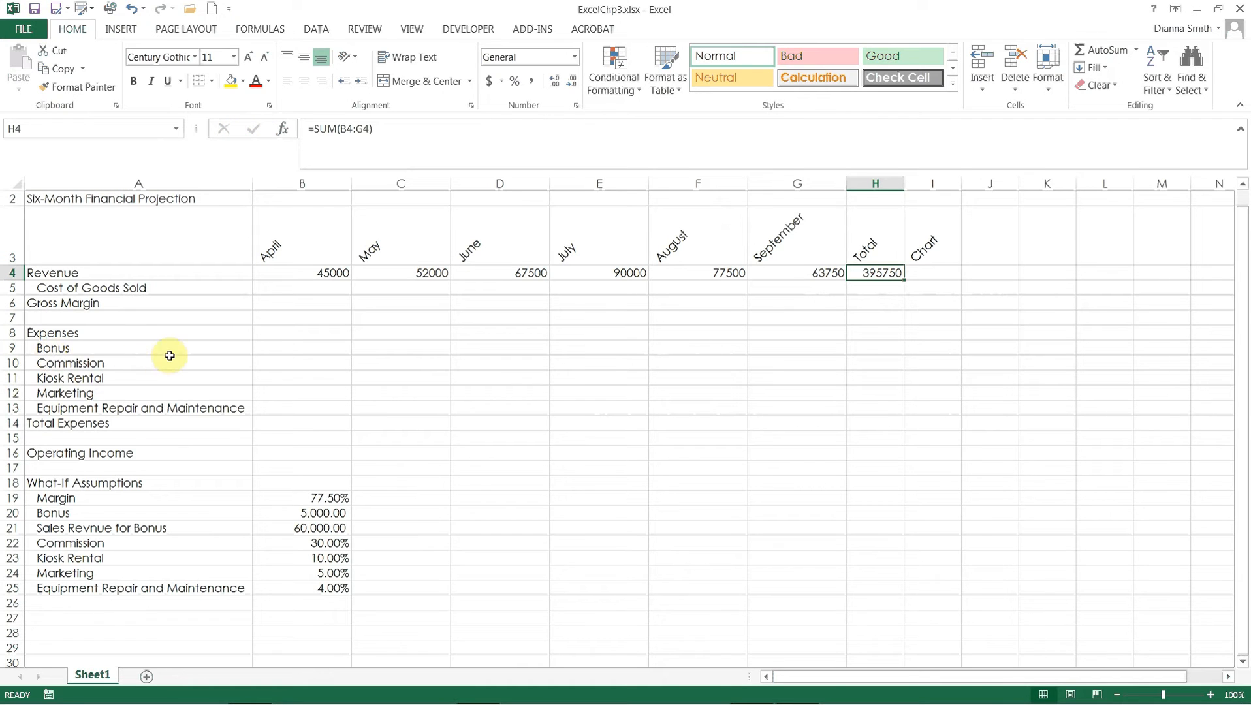
Apply the Comma style to the Revenue values and their total in cells B4:H4.
drag(291, 273, 855, 277)
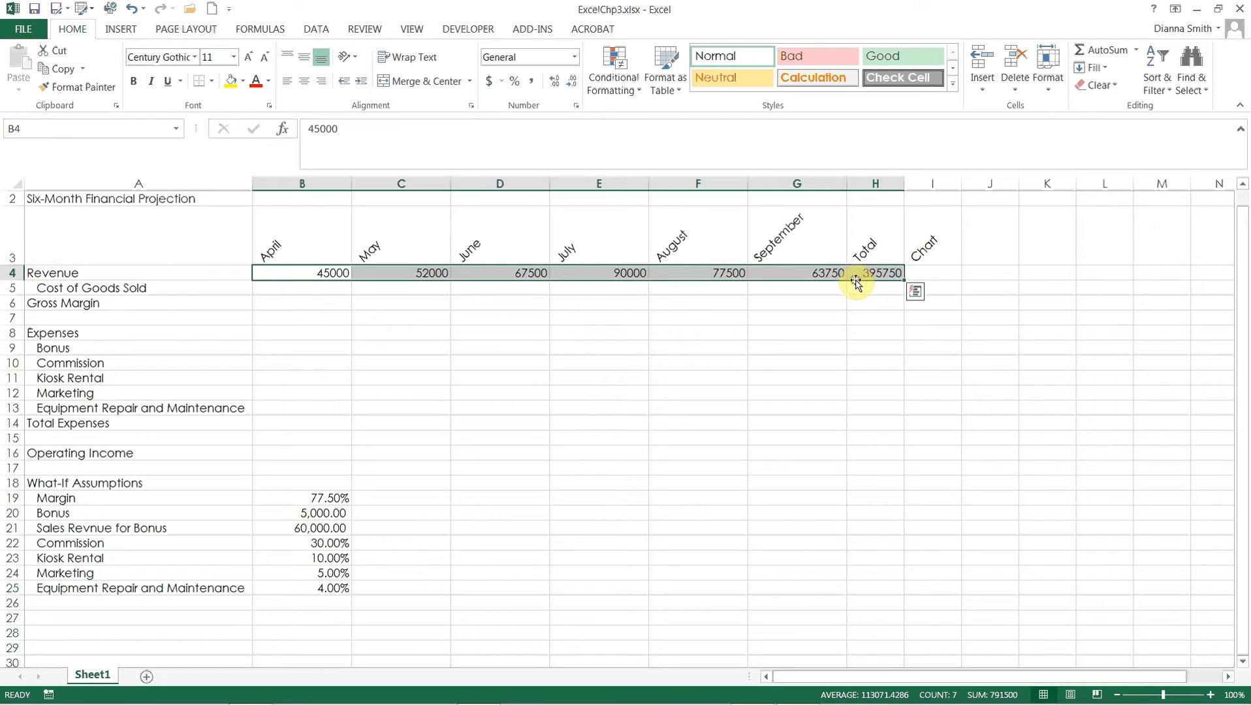
click(532, 82)
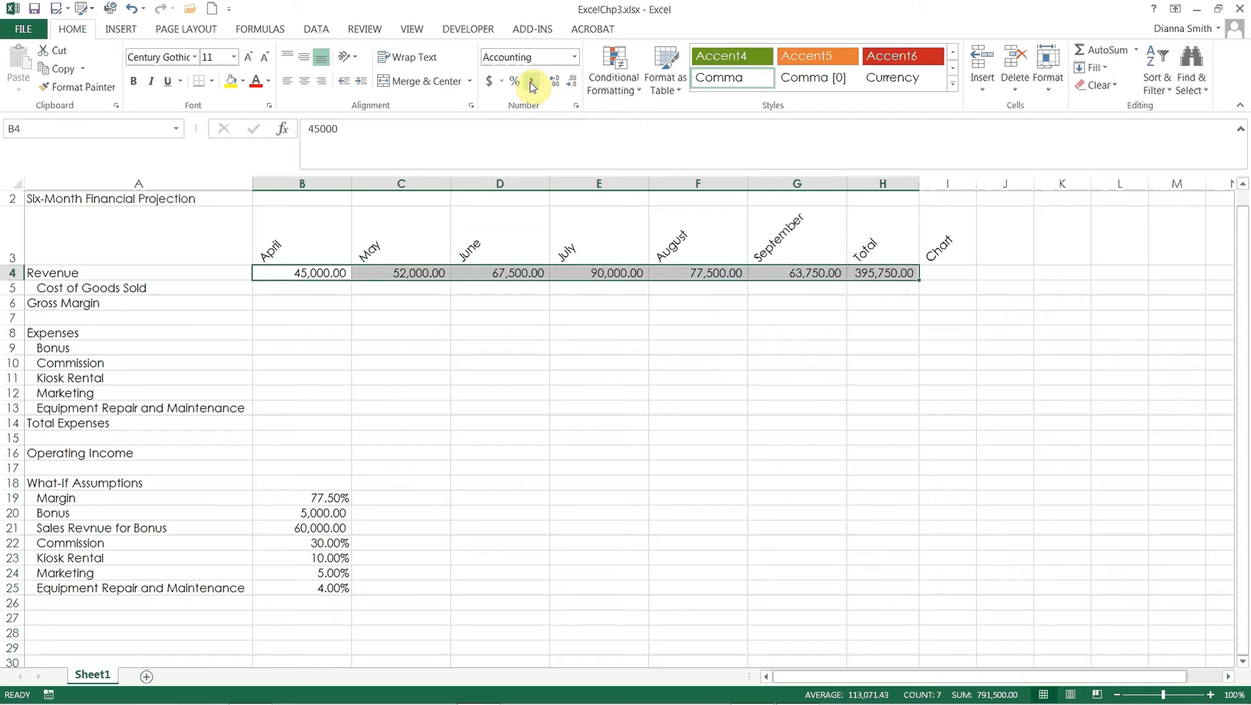
click(940, 278)
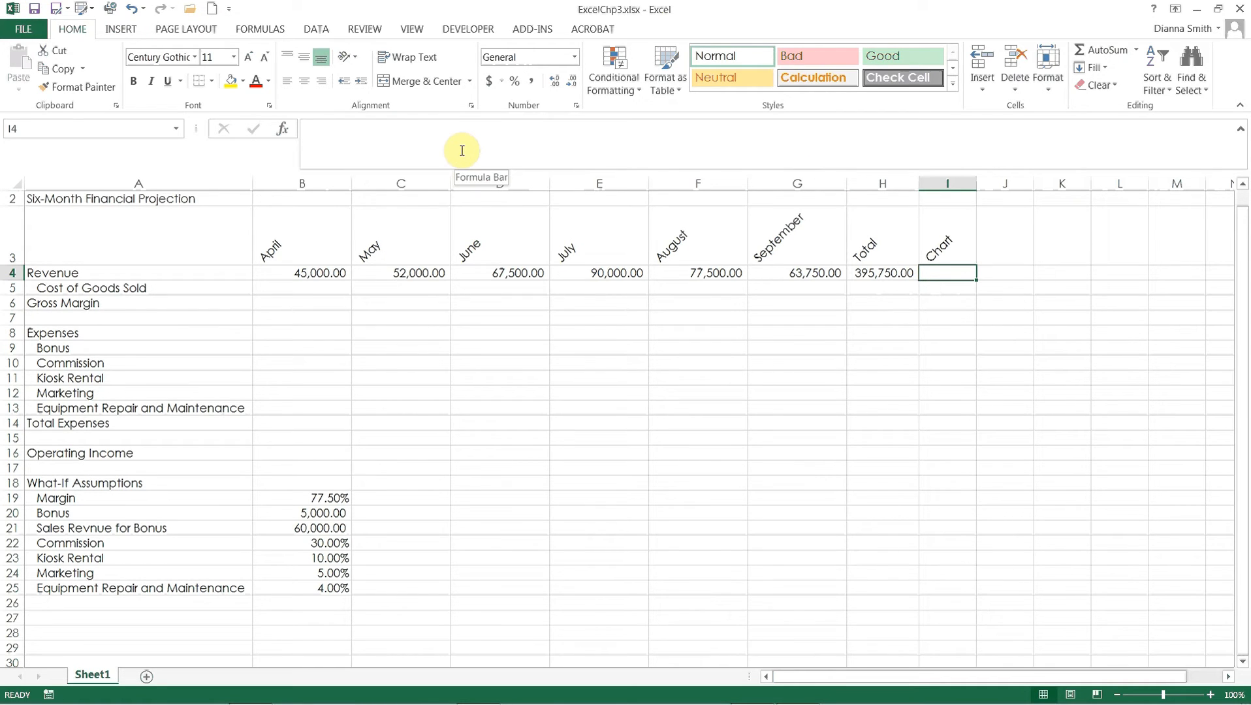
Start inserting a function in cell H1 and enter "now" as the function search text.
scroll(629, 352, up, 1)
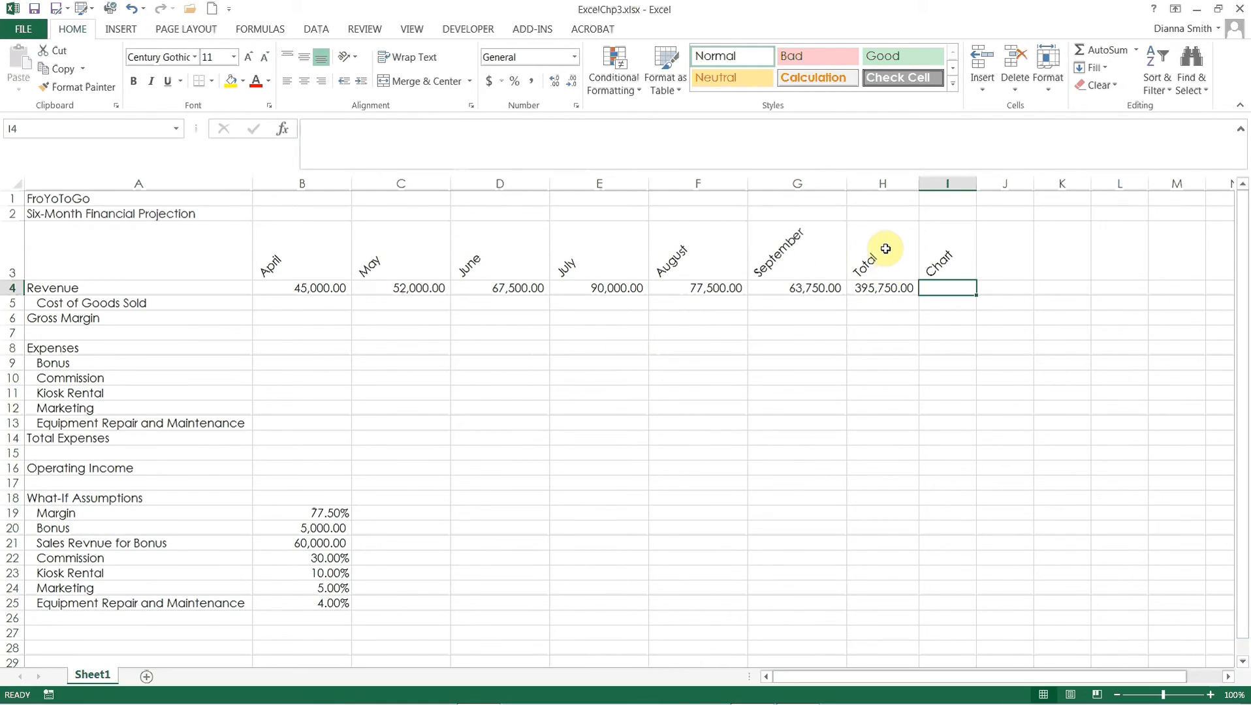
click(876, 199)
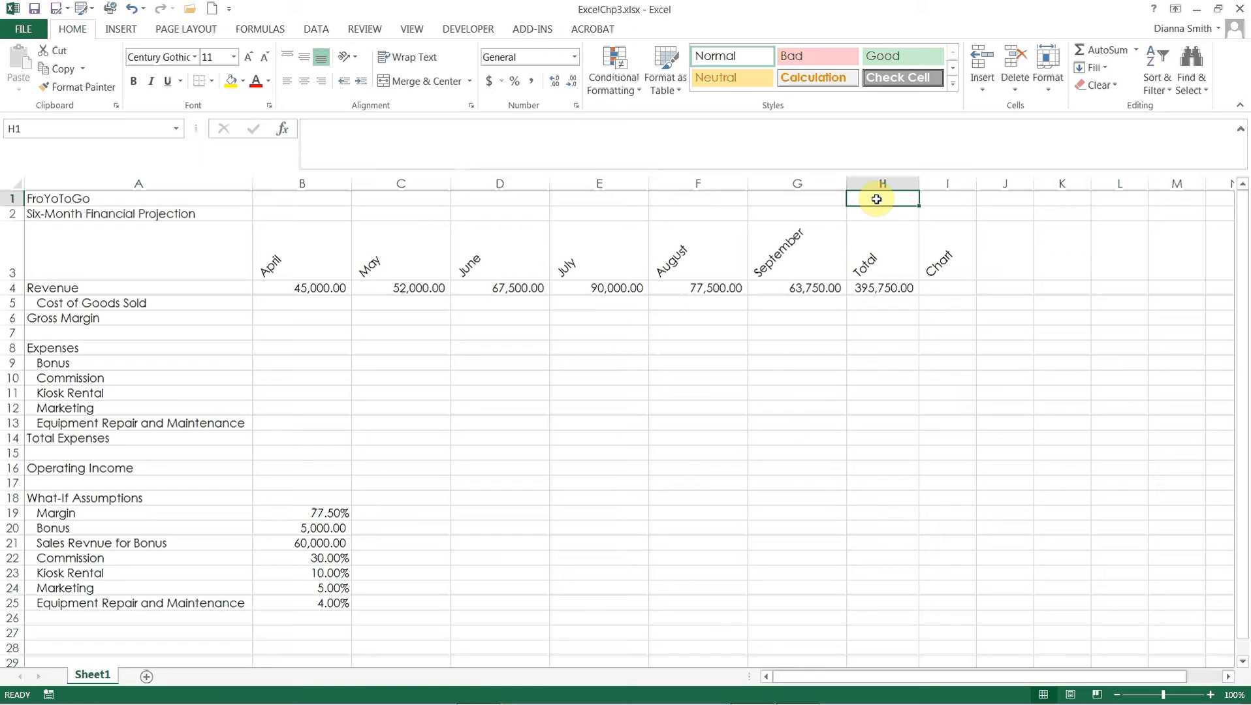
click(285, 131)
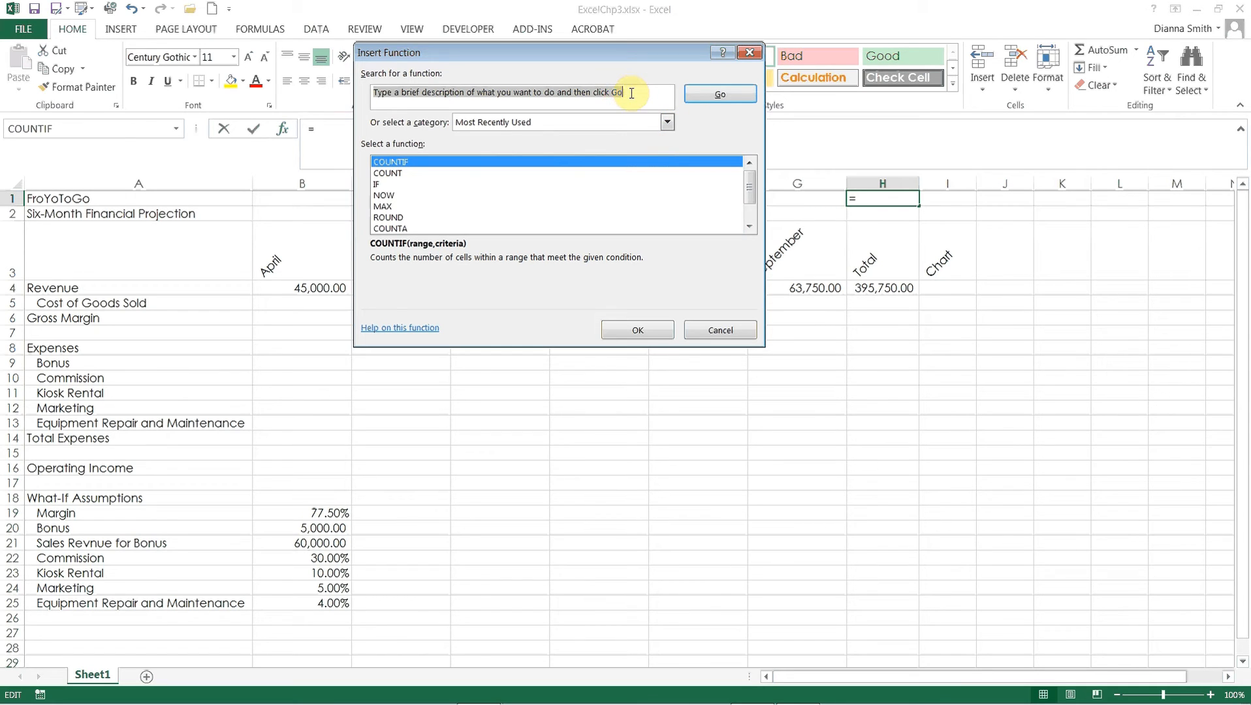
text(noq\w)
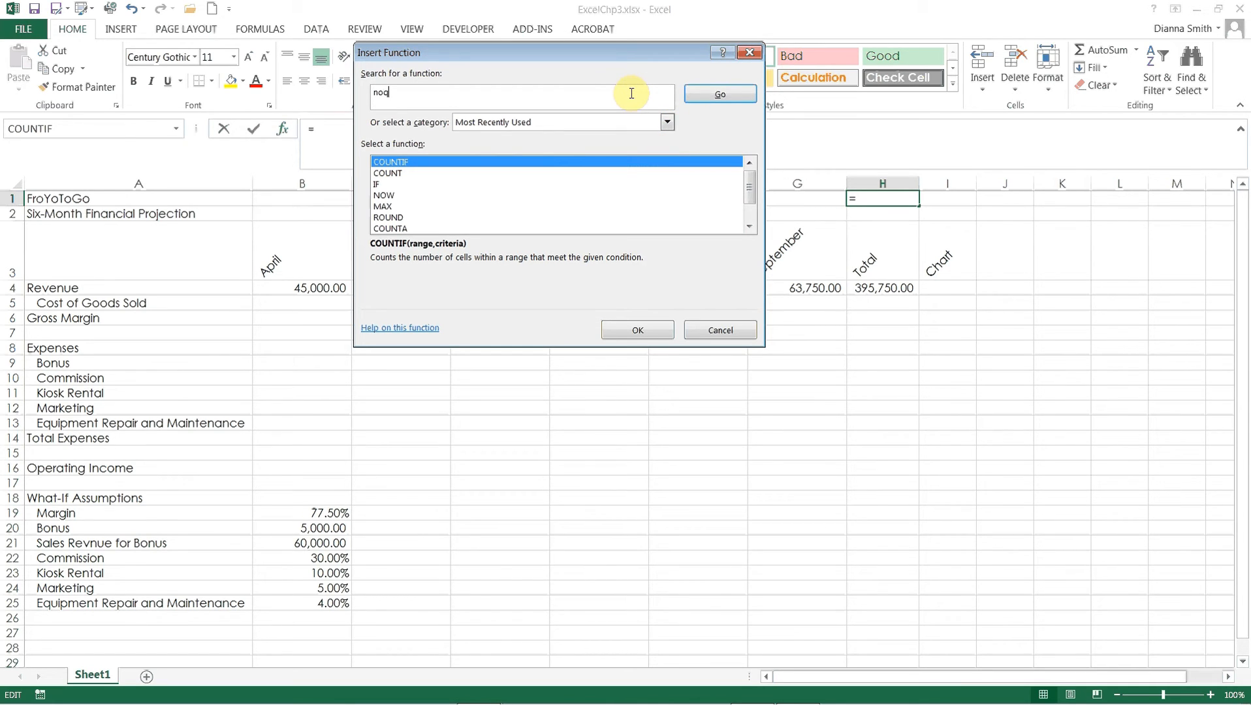
key(BackSpace)
key(BackSpace)
key(BackSpace)
text(w)
Browse the Date & Time functions, run the search for now, and insert the NOW function in cell H1.
click(666, 122)
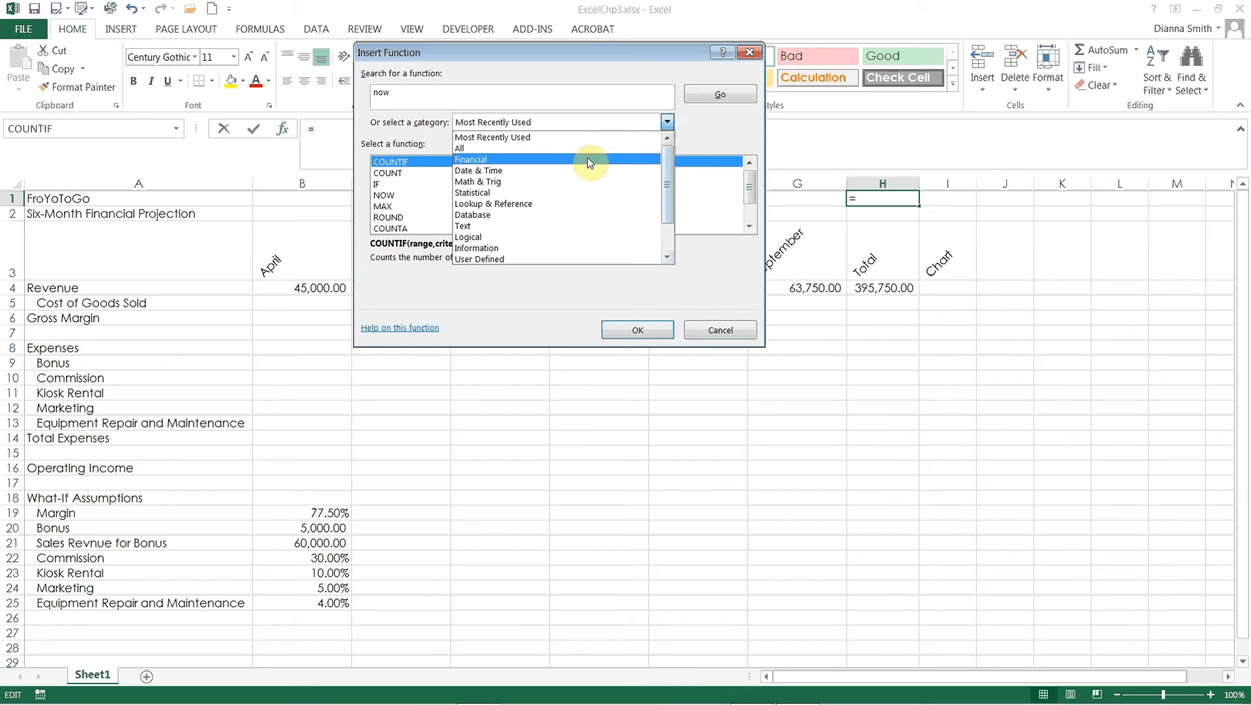
click(500, 171)
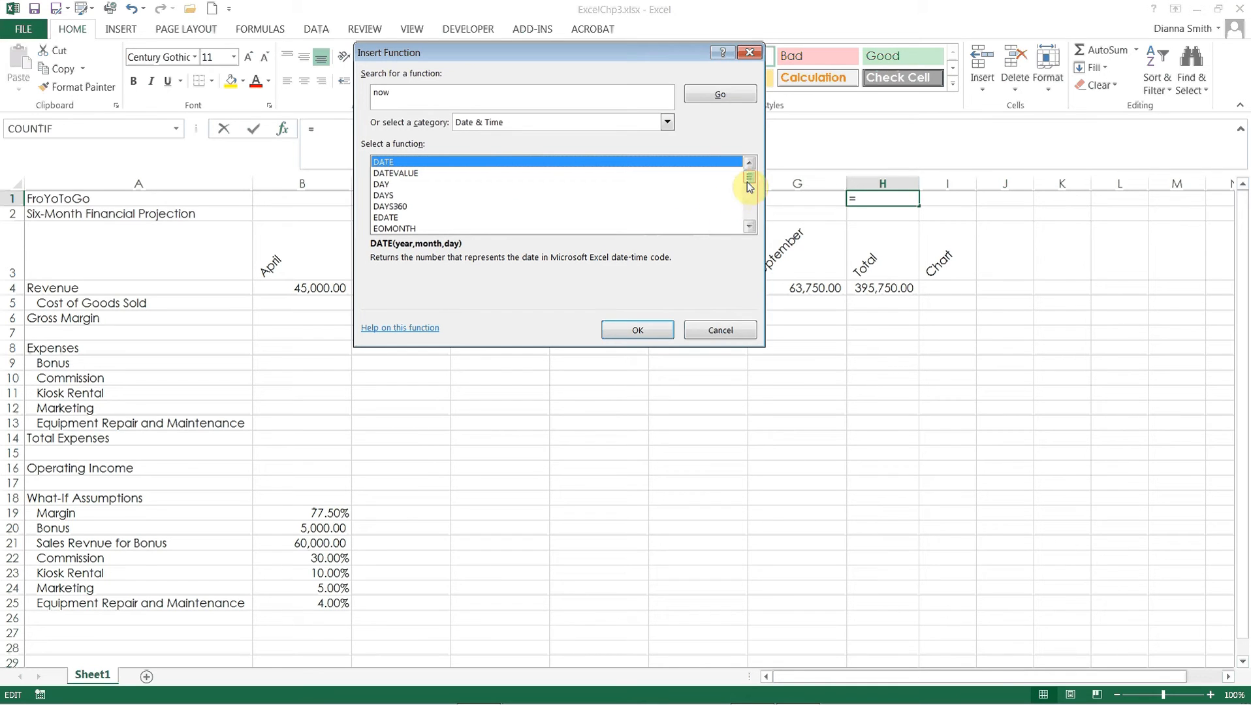
drag(749, 176, 749, 205)
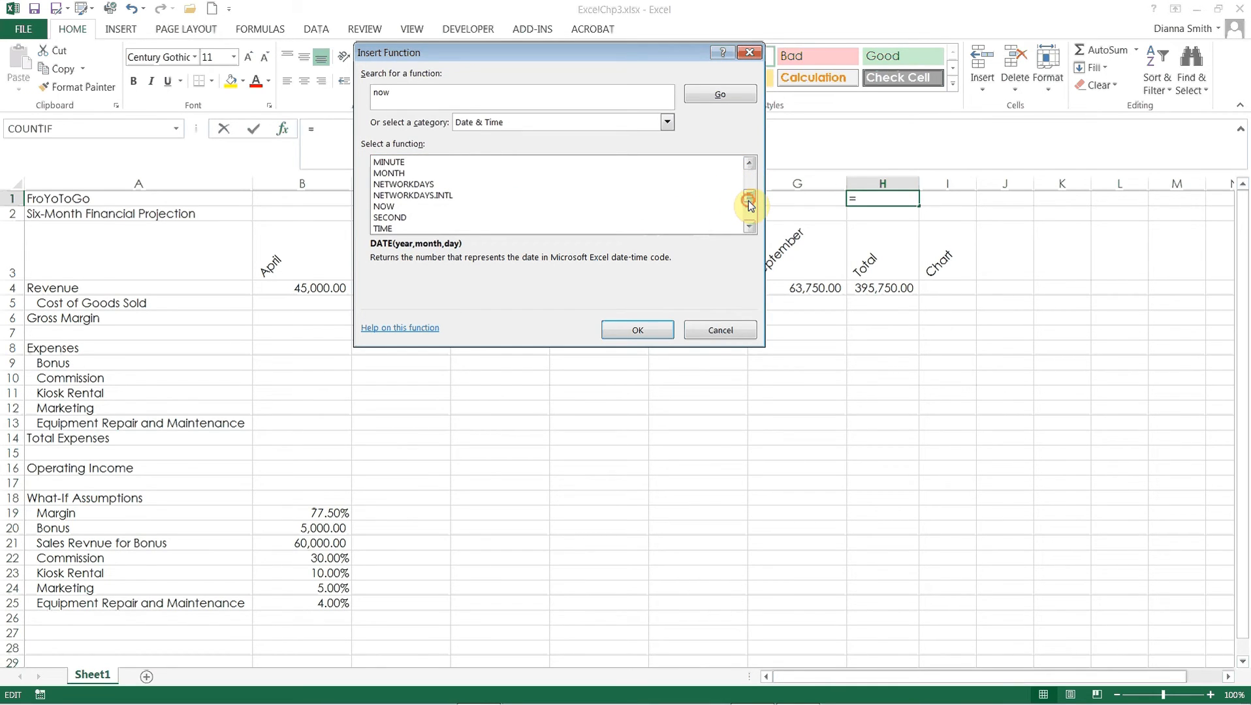
click(720, 95)
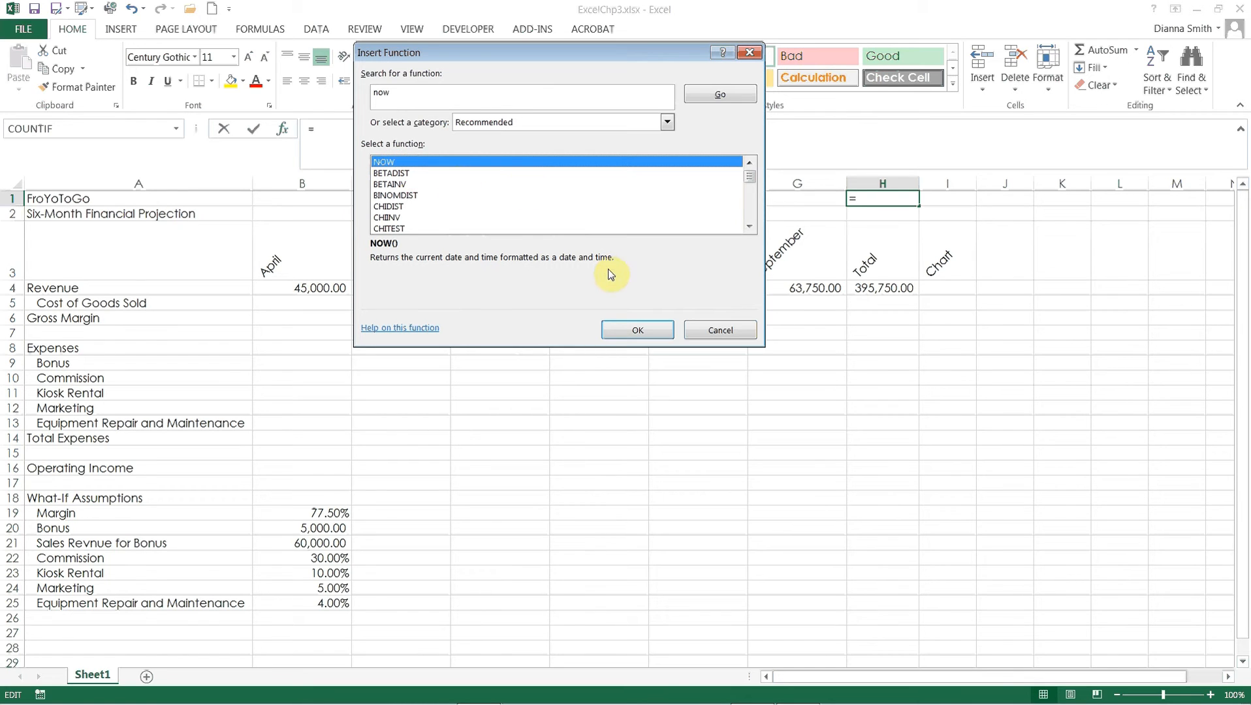
click(653, 331)
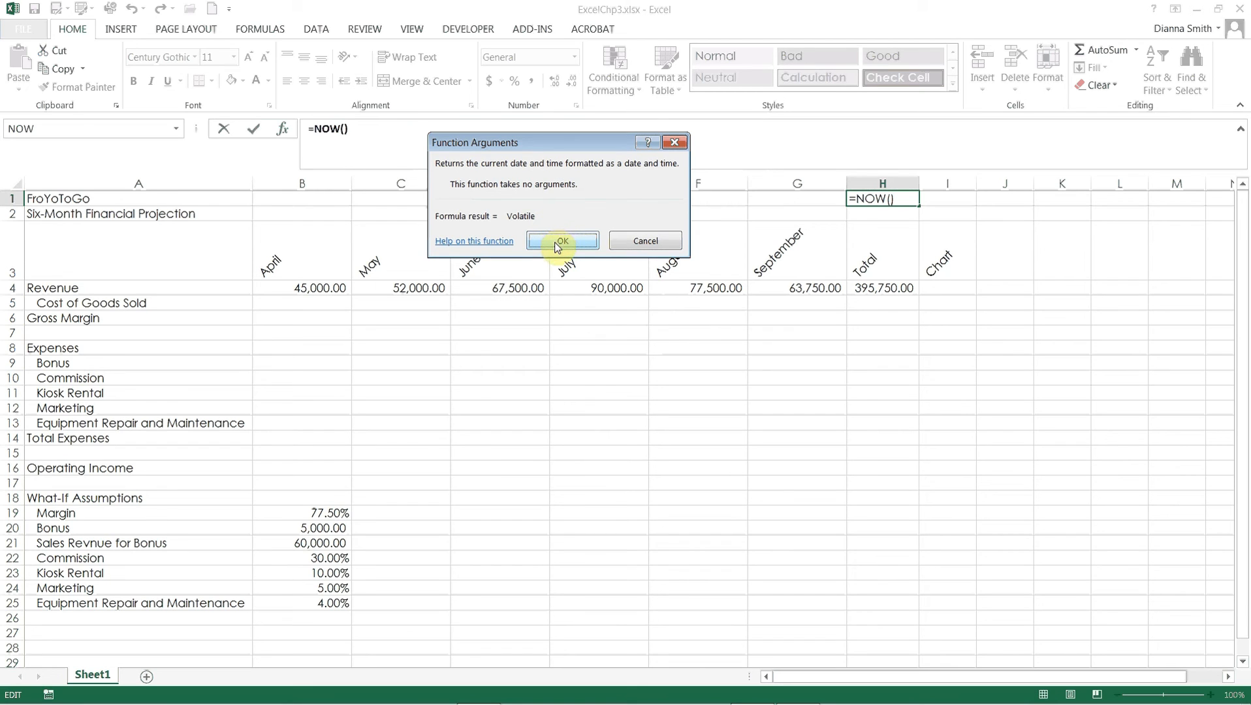
click(559, 242)
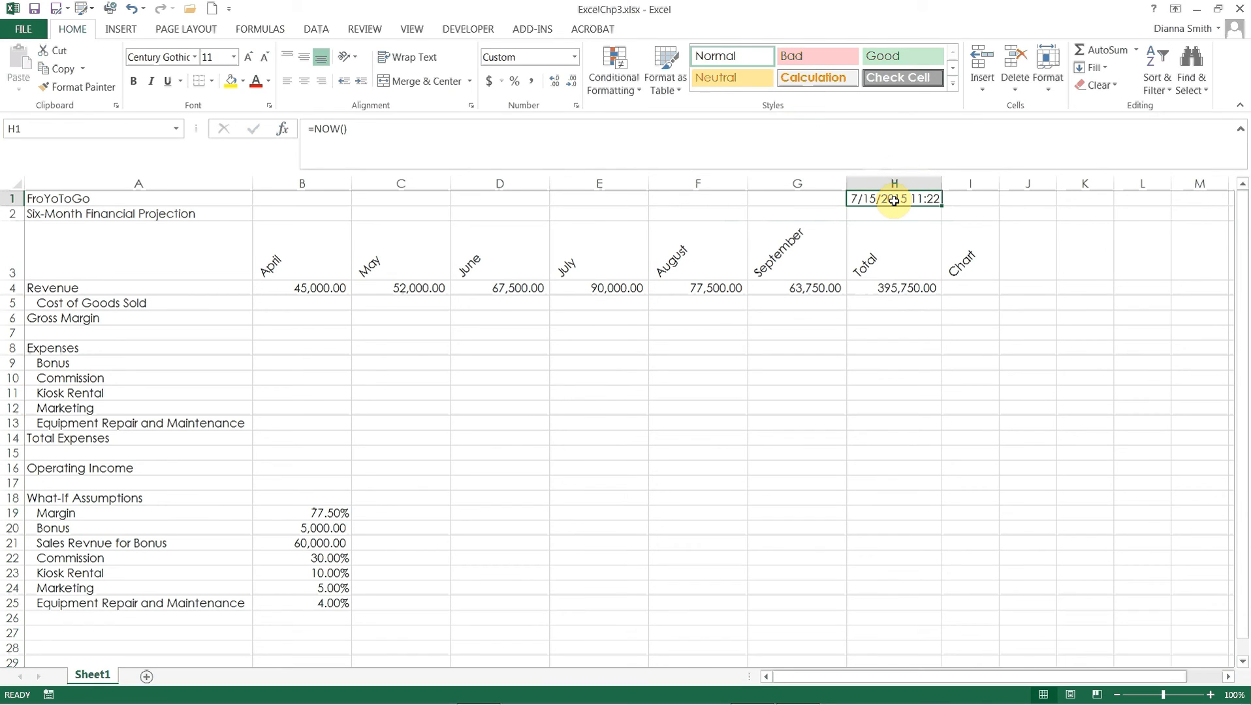
Format cell H1 as a Date of type *3/14/2012 and save the workbook.
right_click(894, 201)
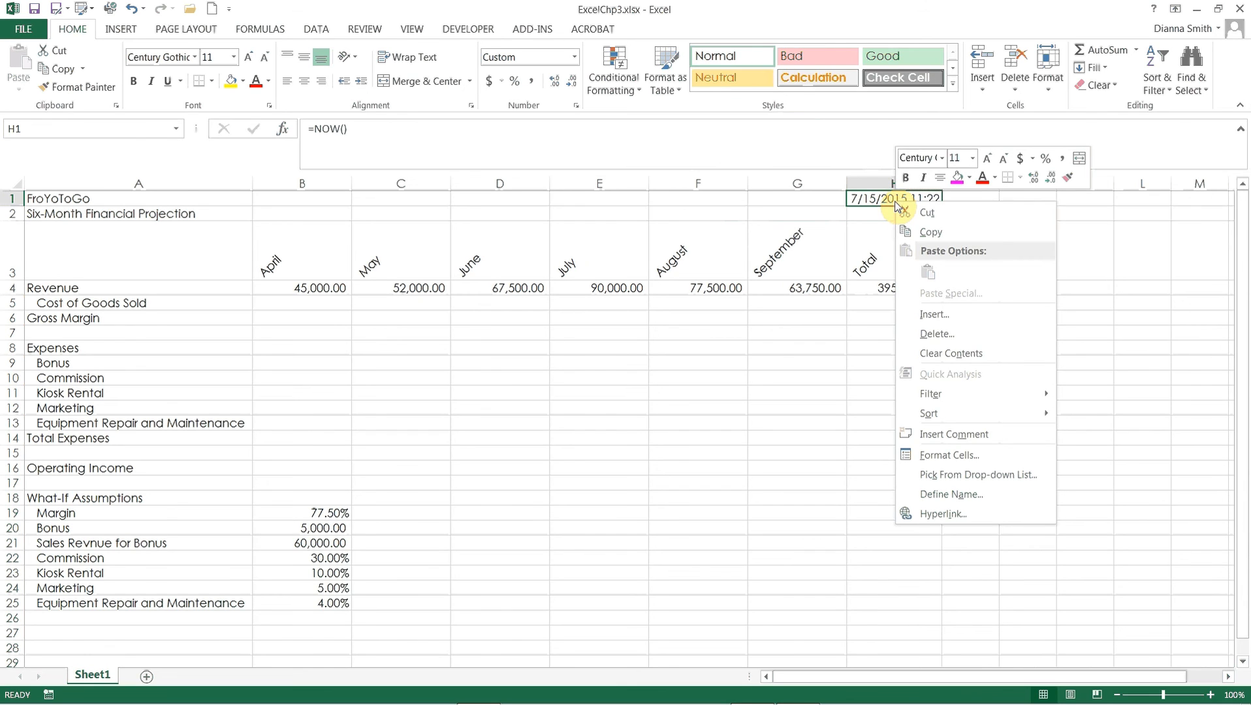
click(950, 455)
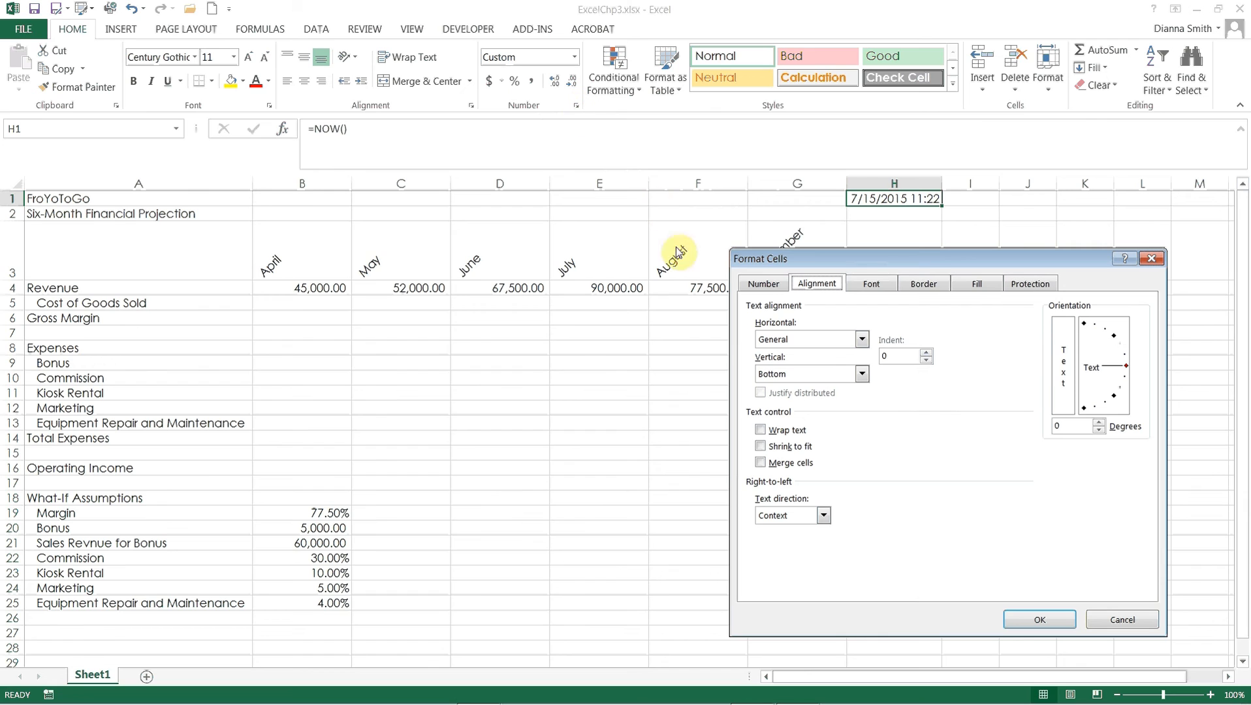
click(764, 285)
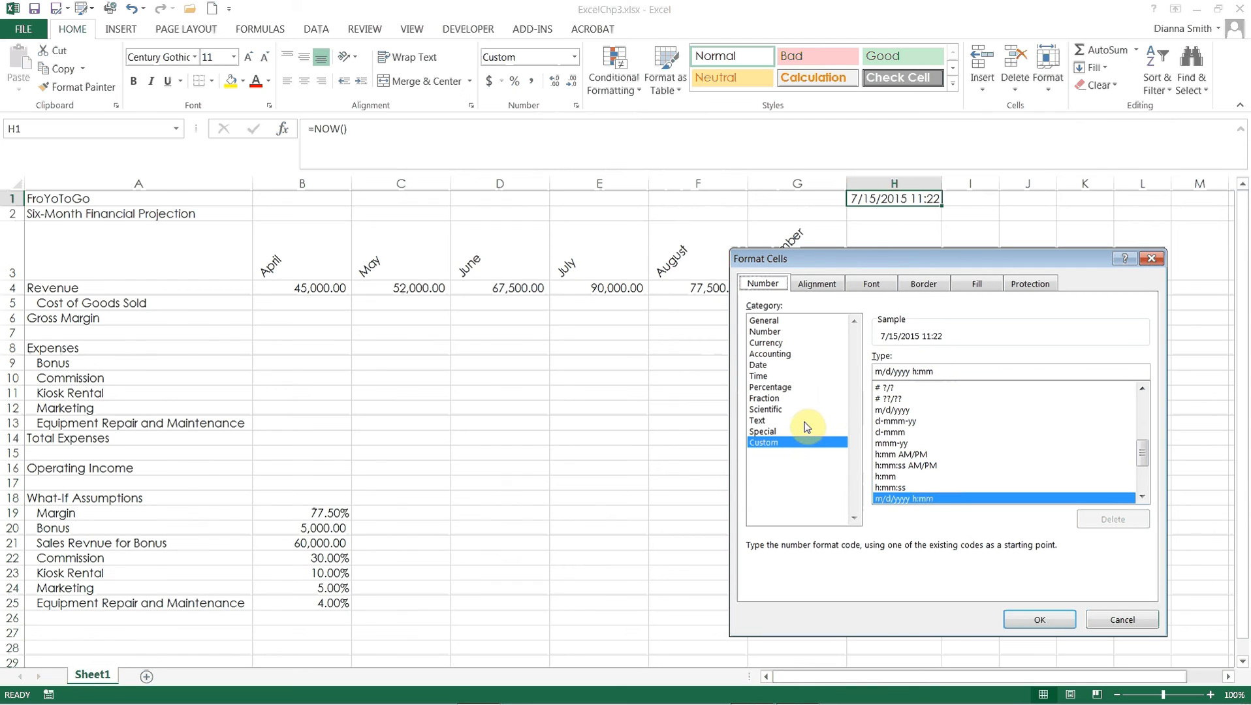
click(759, 367)
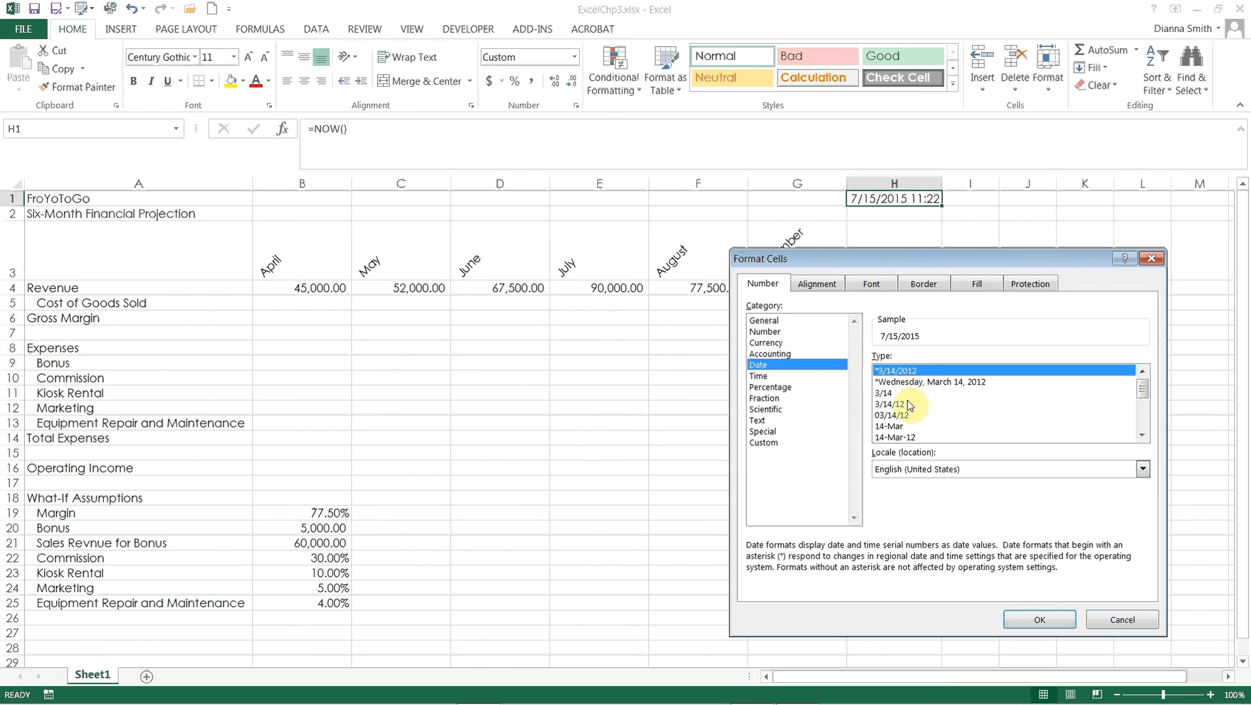
click(1024, 622)
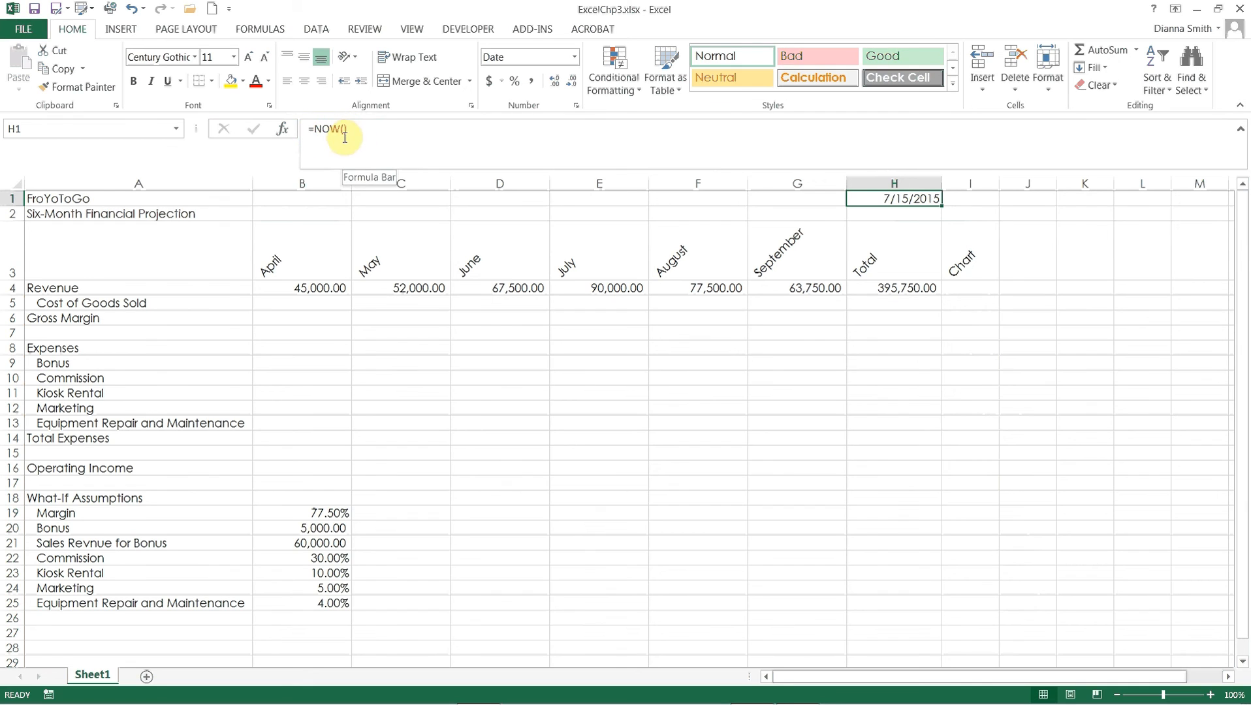
click(36, 9)
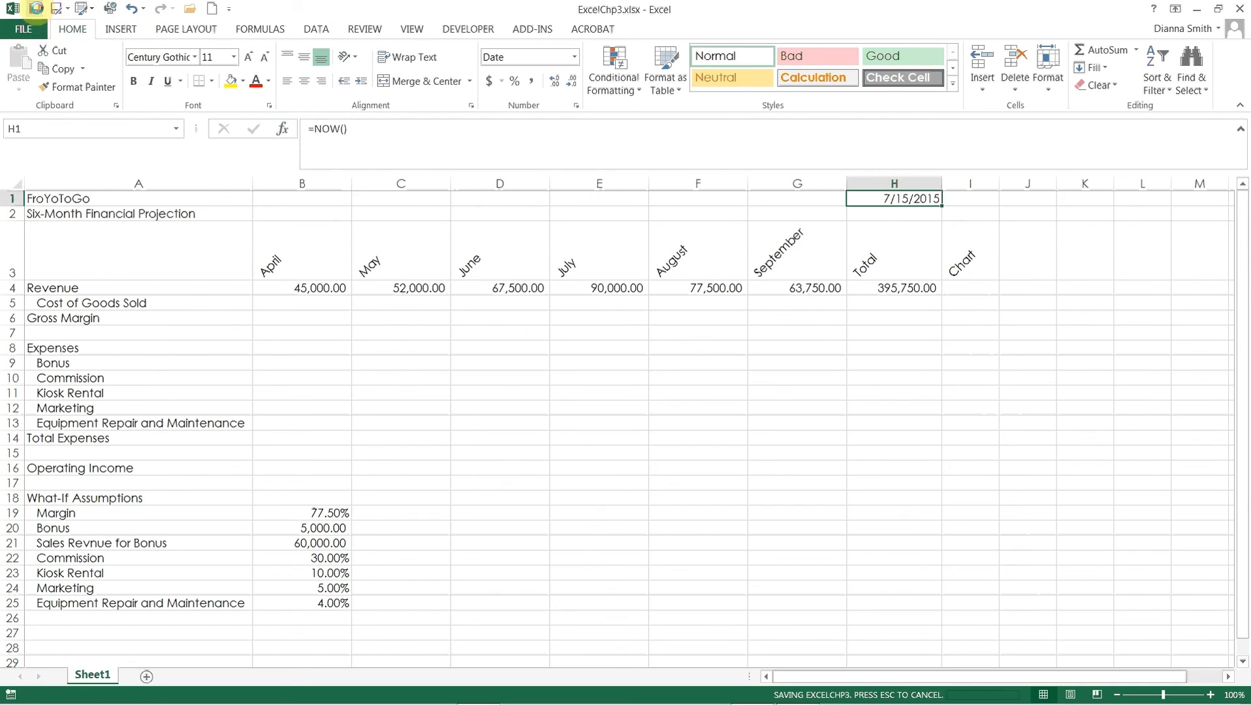